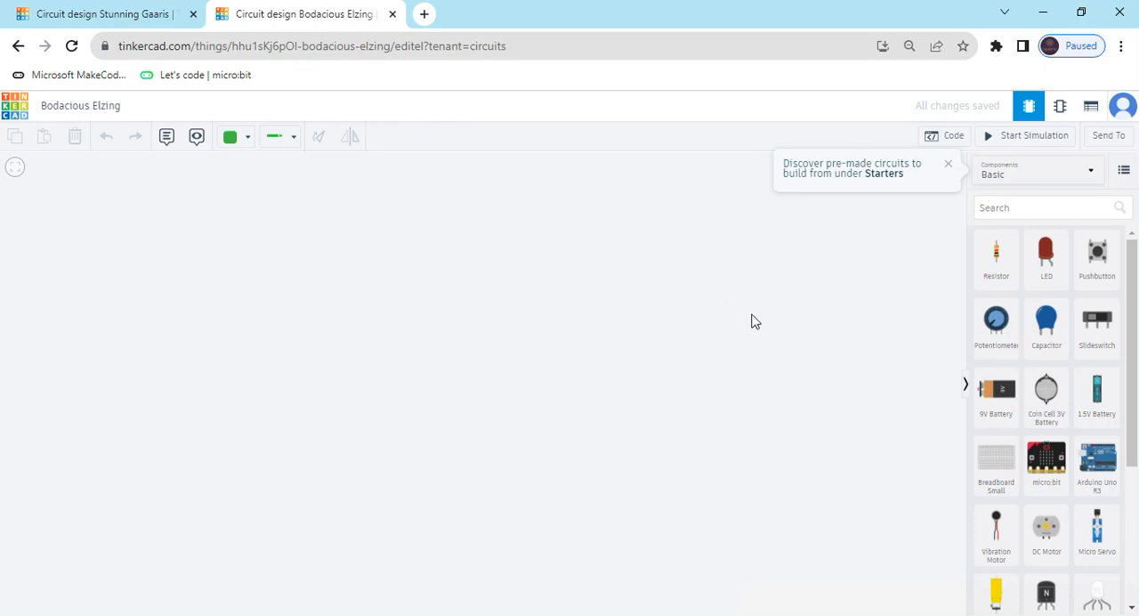
Search the components for "arduino" and place an Arduino Uno R3 in the workspace.
click(1060, 208)
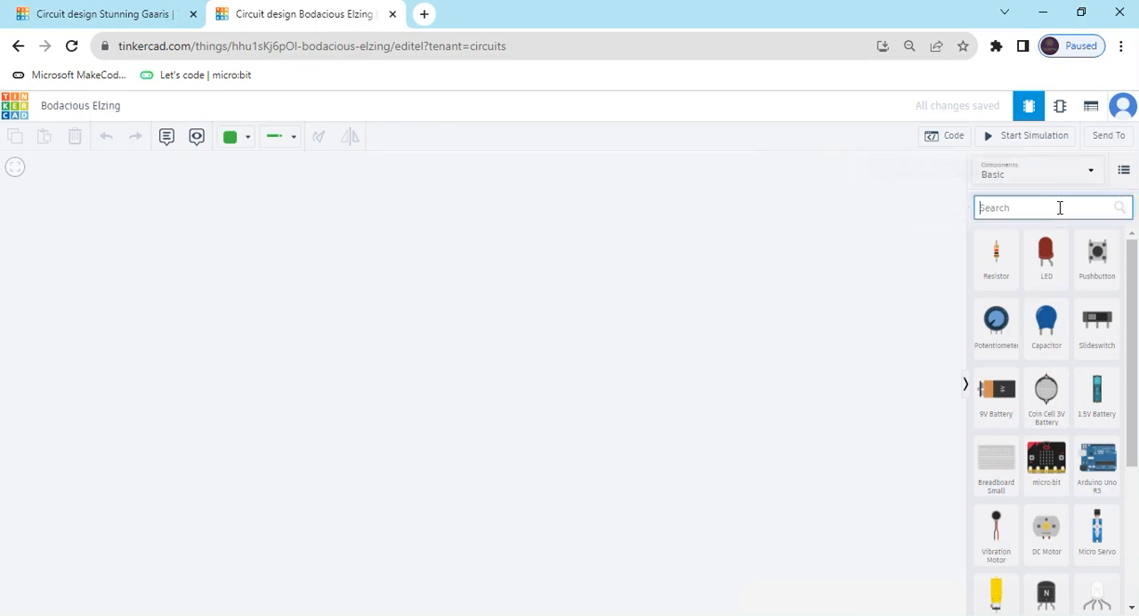
text(arduino)
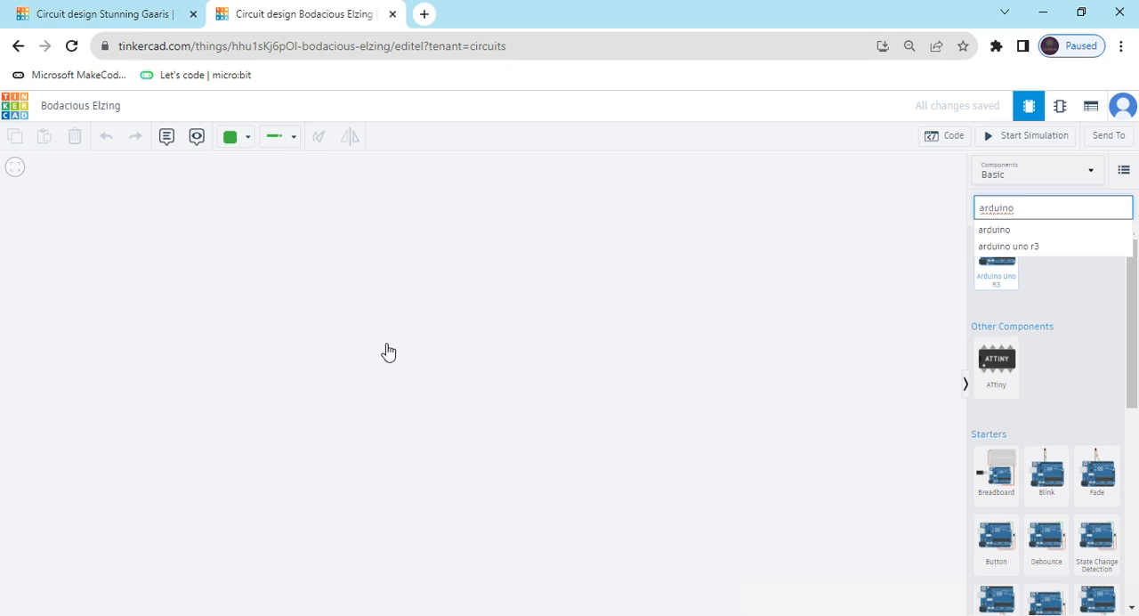
drag(388, 352, 345, 381)
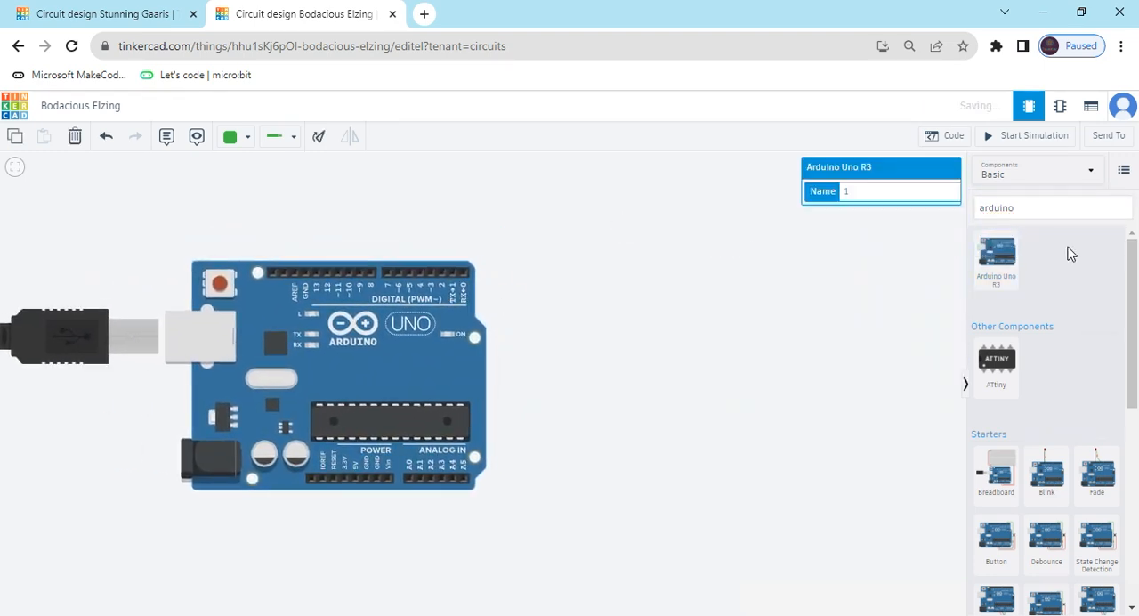
Search the components for "soil" and place a Soil Moisture Sensor beside the Arduino, on the side away from its USB cable.
click(1027, 206)
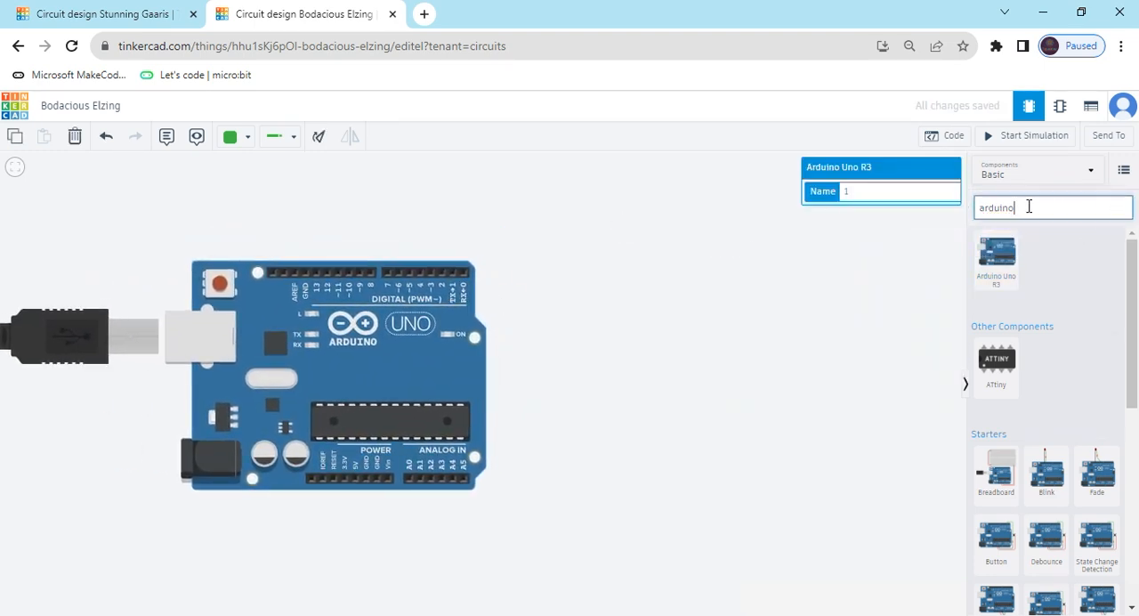
key(BackSpace)
key(BackSpace)
key(BackSpace)
key(BackSpace)
key(BackSpace)
key(BackSpace)
text(s)
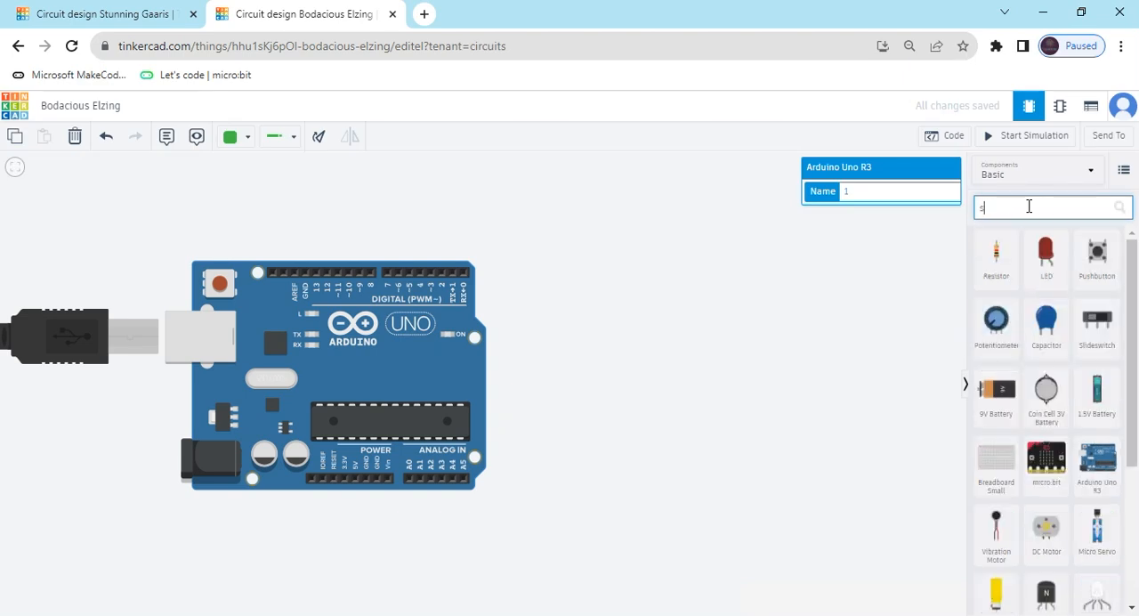
text(oil)
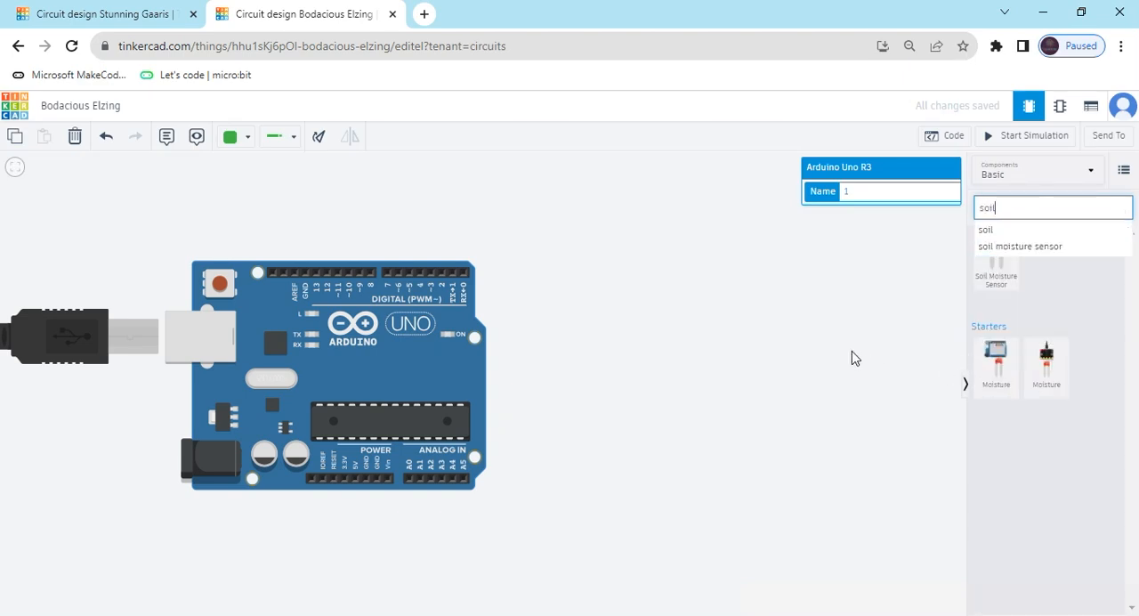
drag(999, 280, 628, 300)
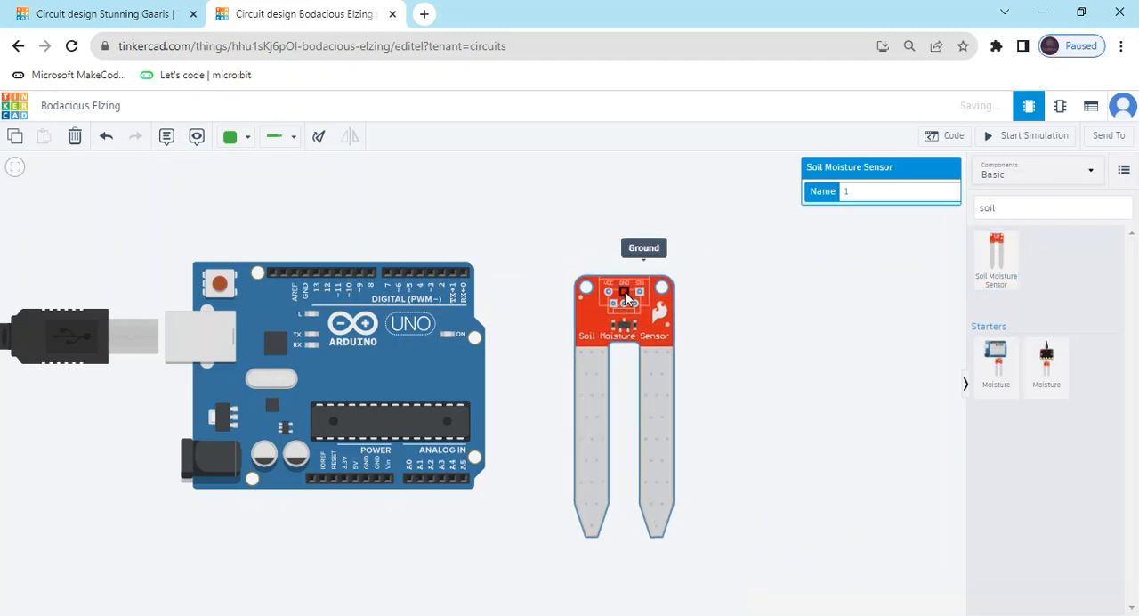
Search the components for "motor" and place a DC Motor above the soil moisture sensor, offset away from the Arduino.
click(1034, 207)
key(BackSpace)
key(BackSpace)
key(BackSpace)
key(BackSpace)
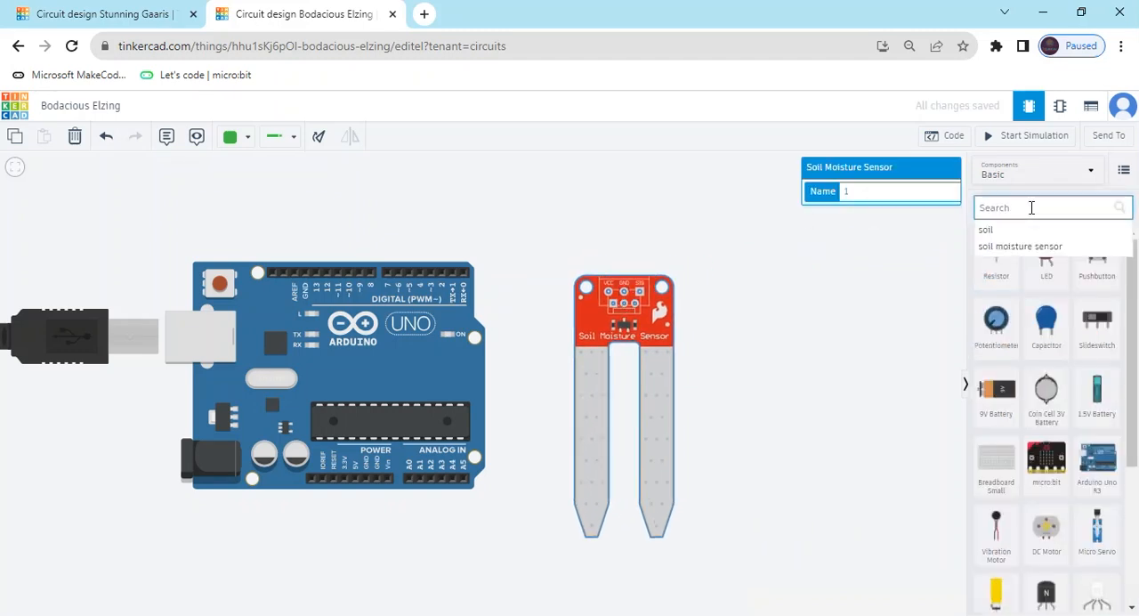
text(motor)
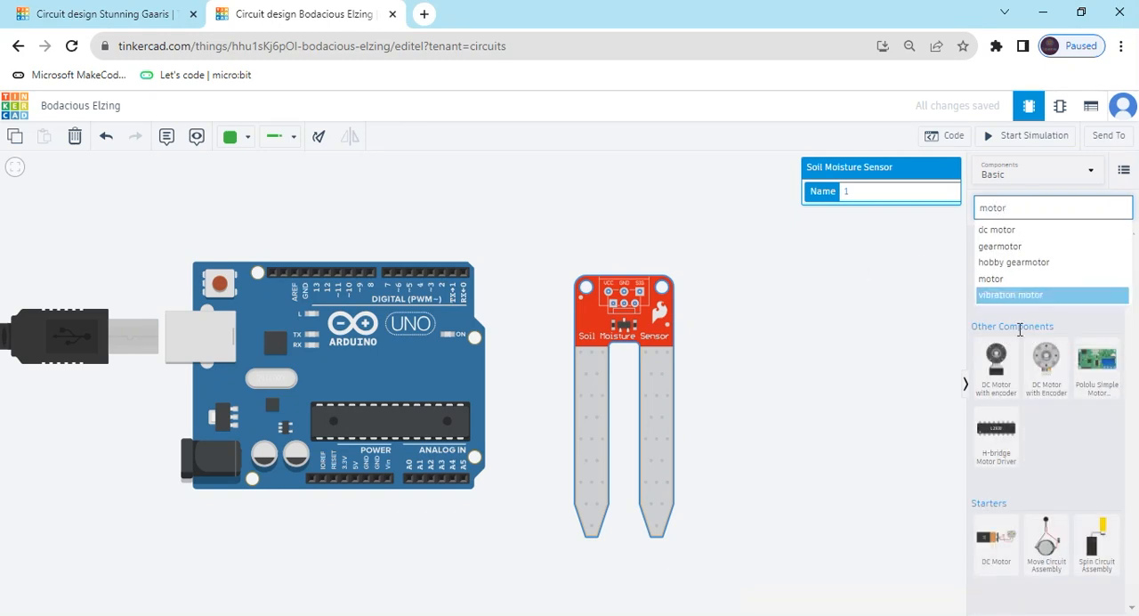
click(832, 332)
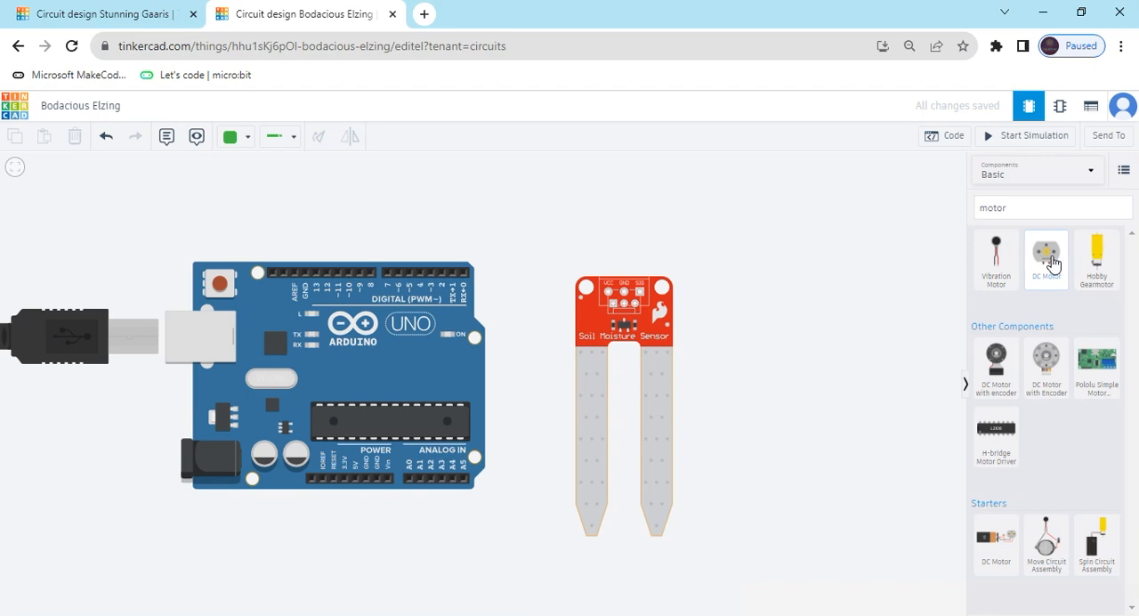
drag(1051, 261, 748, 227)
scroll(748, 316, down, 1)
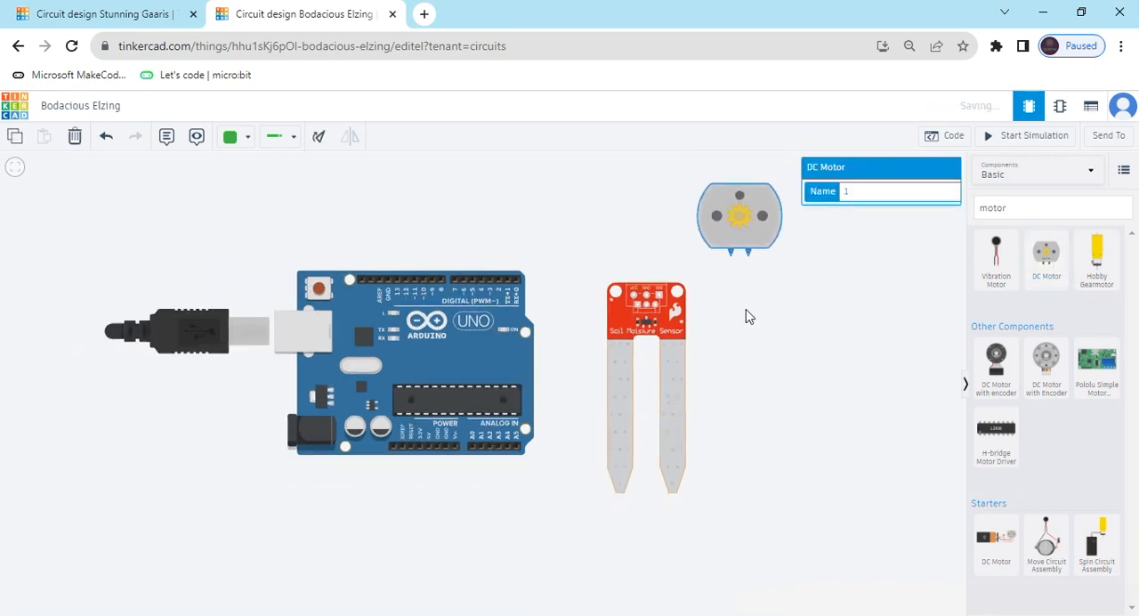
drag(770, 307, 717, 319)
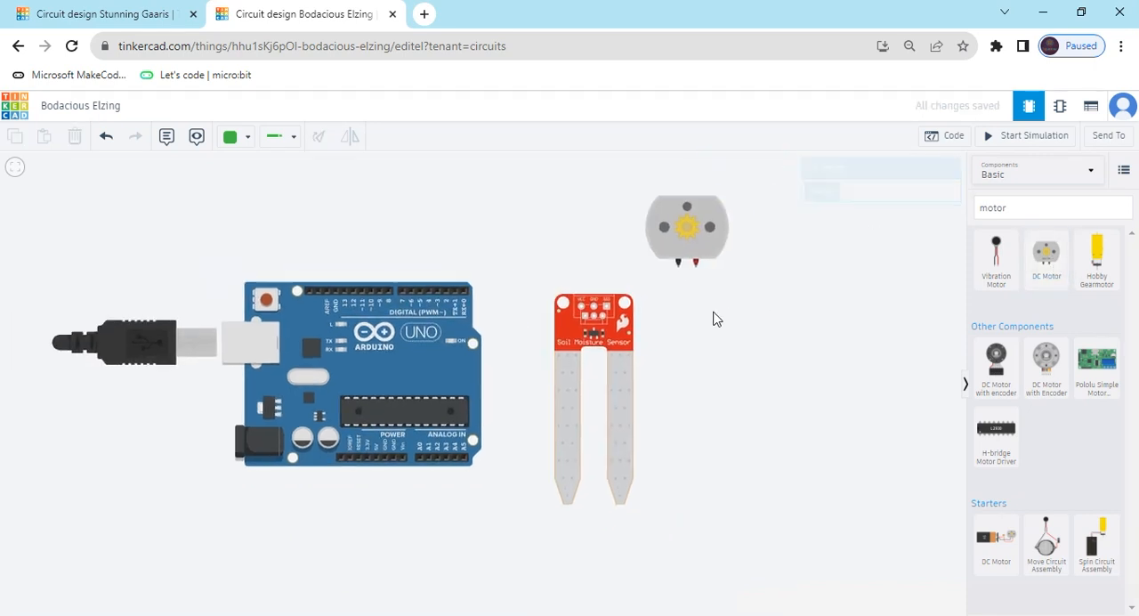
Search the components for "relay" and place a Relay SPDT below the DC motor, beside the soil moisture sensor.
click(1055, 208)
key(BackSpace)
key(BackSpace)
key(BackSpace)
key(BackSpace)
key(BackSpace)
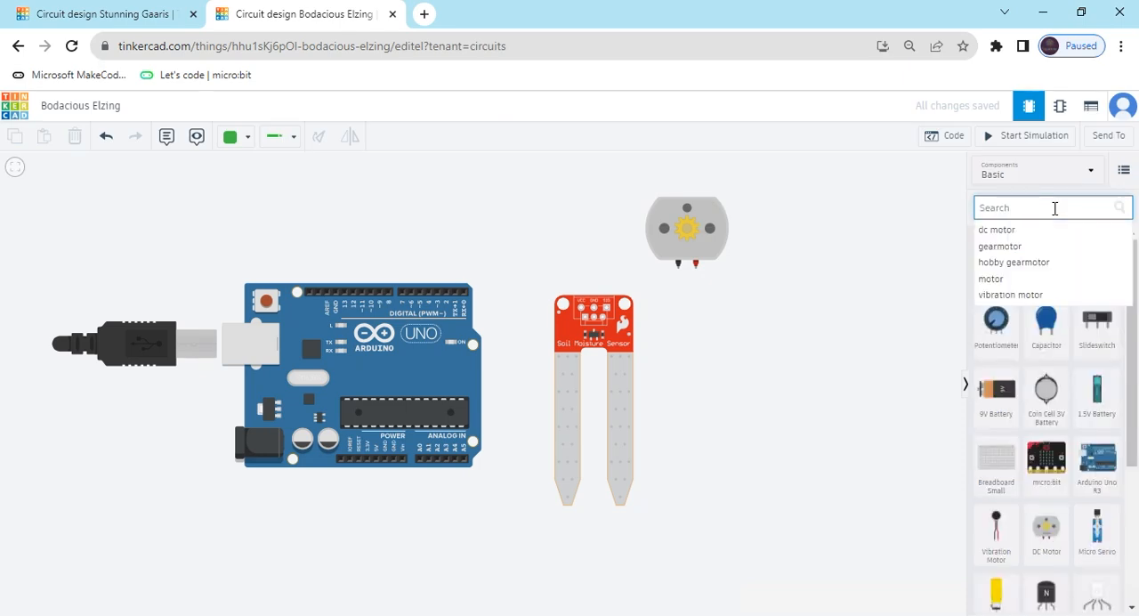
text(relay)
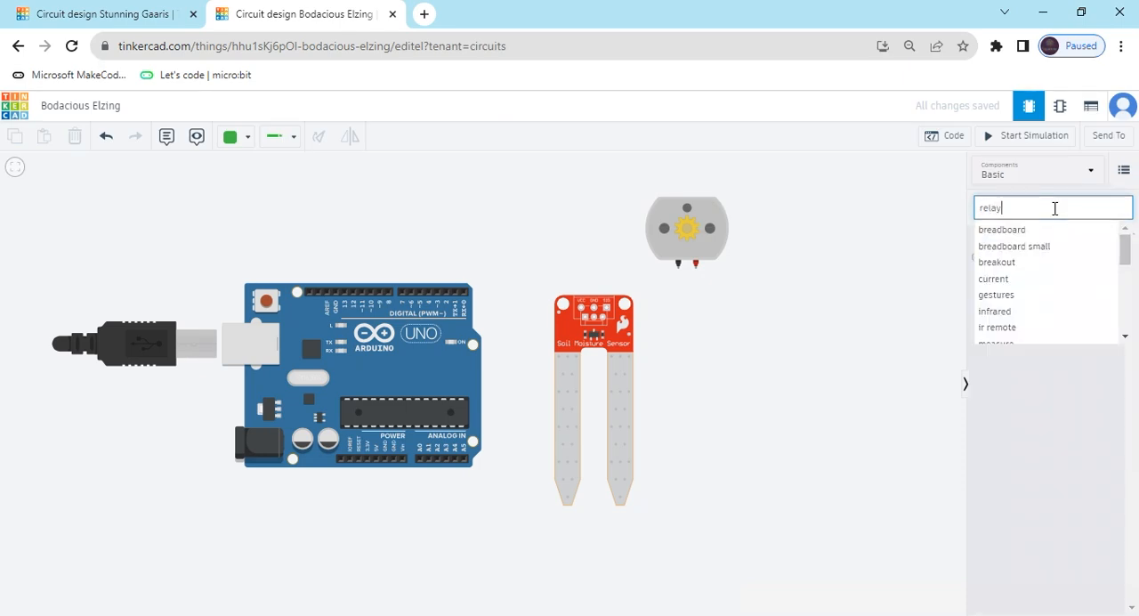
drag(999, 299, 735, 350)
click(813, 351)
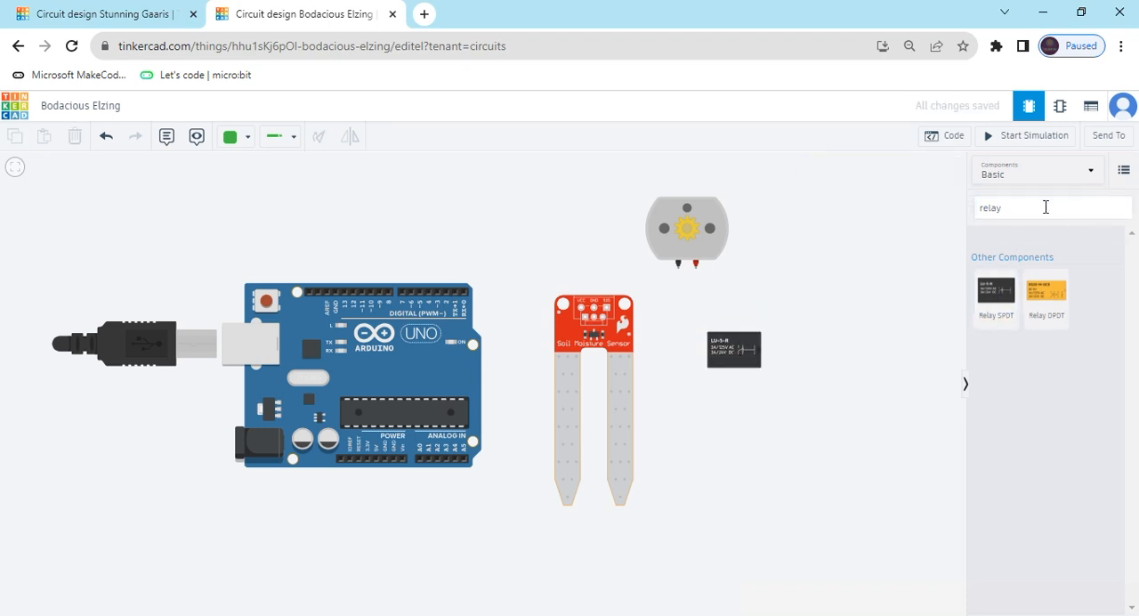
Search the components for "supply" and place a Power Supply below the relay.
click(1029, 210)
key(BackSpace)
key(BackSpace)
key(BackSpace)
key(BackSpace)
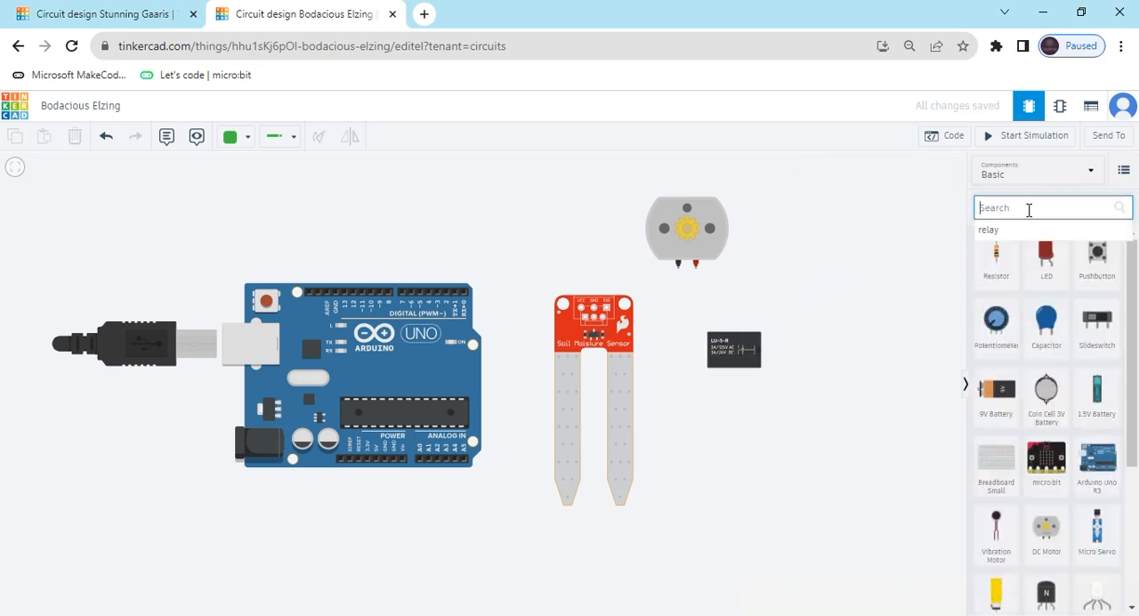
text(suppl)
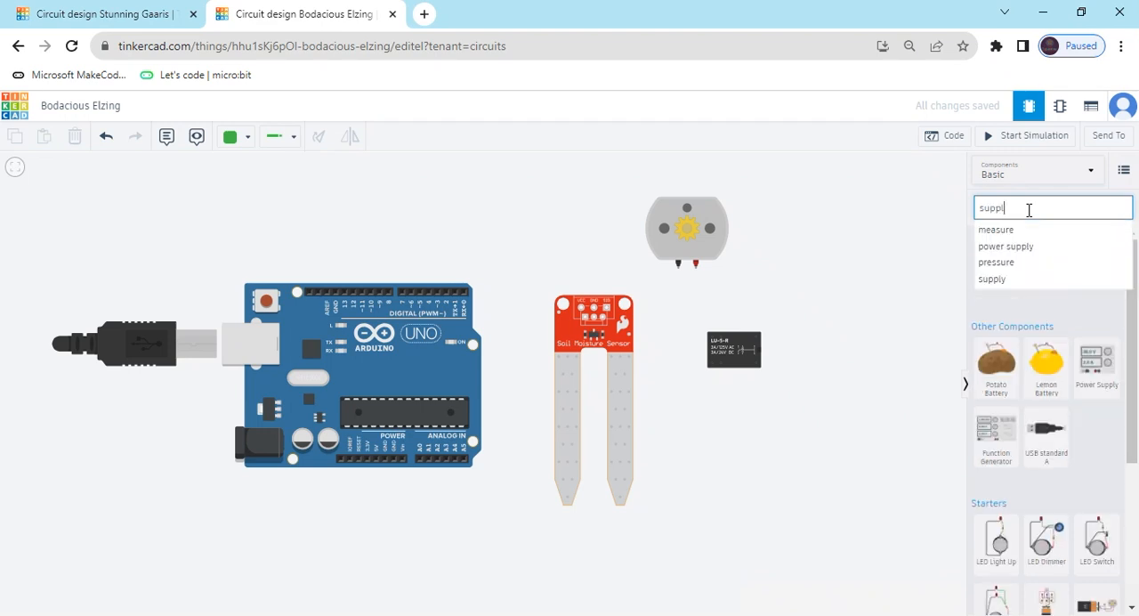
text(y)
drag(1098, 374, 808, 529)
drag(866, 313, 836, 335)
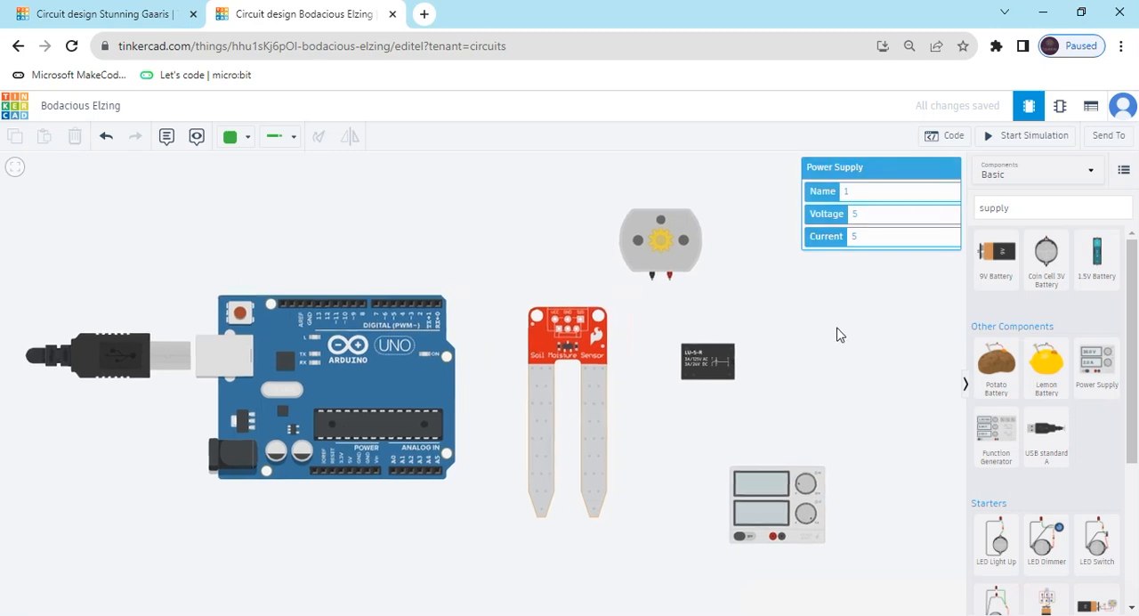
Search the components for "led" and place an LED RGB above the Arduino's digital pins.
click(1040, 213)
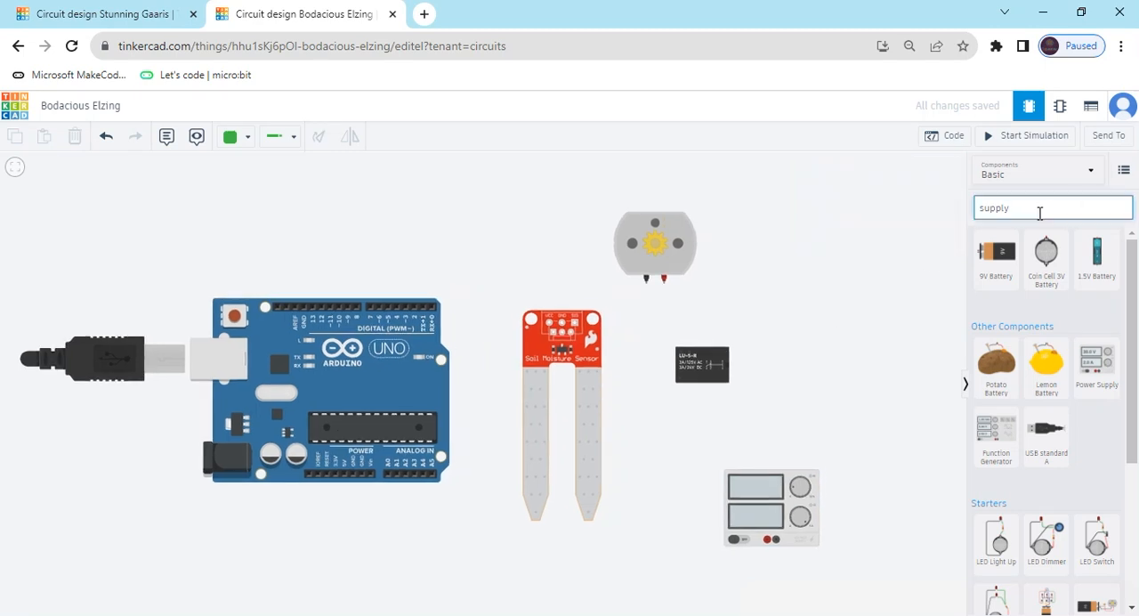
key(ctrl+a)
key(BackSpace)
text(le)
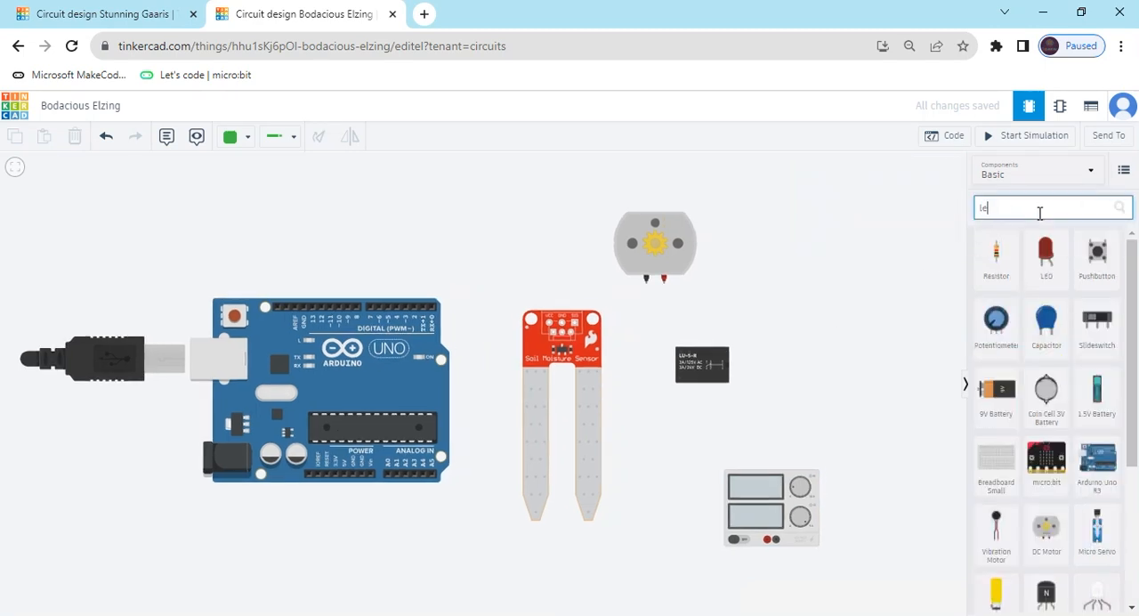
text(d)
drag(1056, 288, 748, 294)
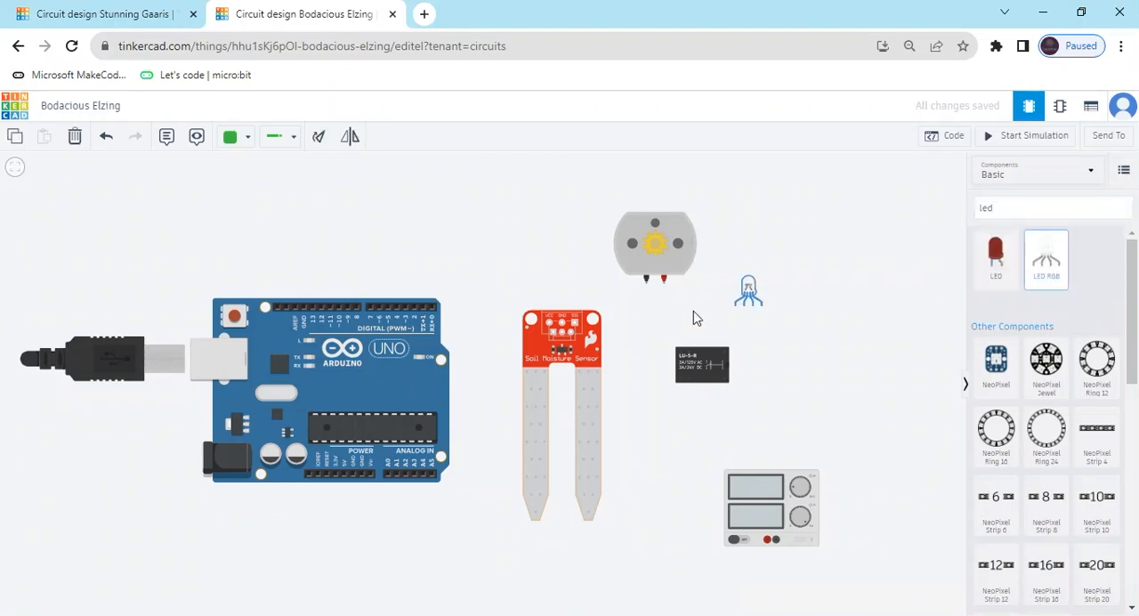
drag(697, 319, 315, 216)
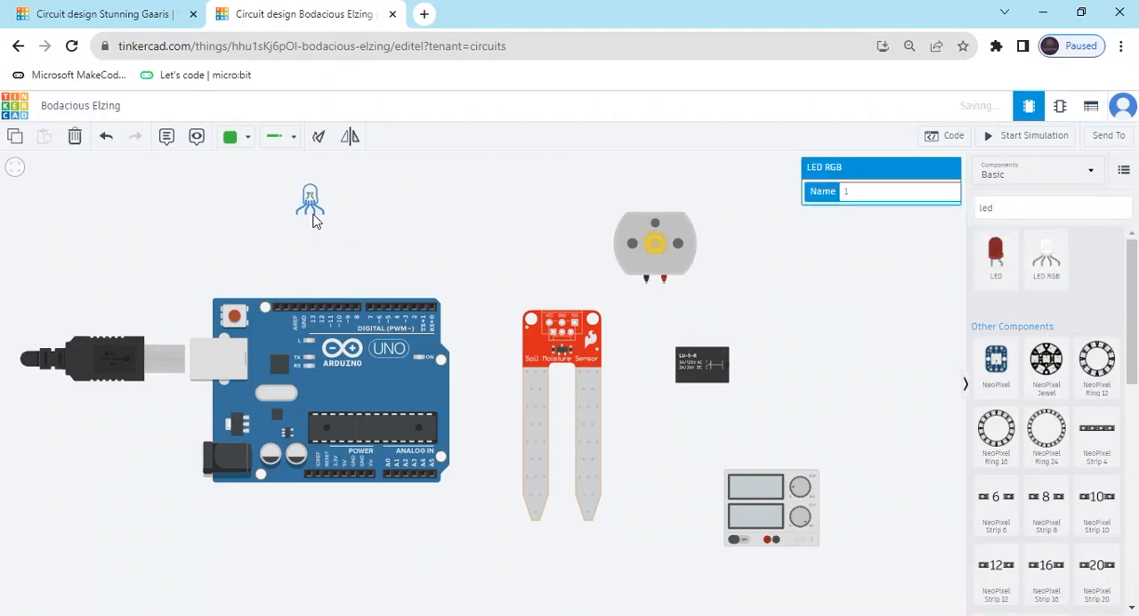
click(383, 219)
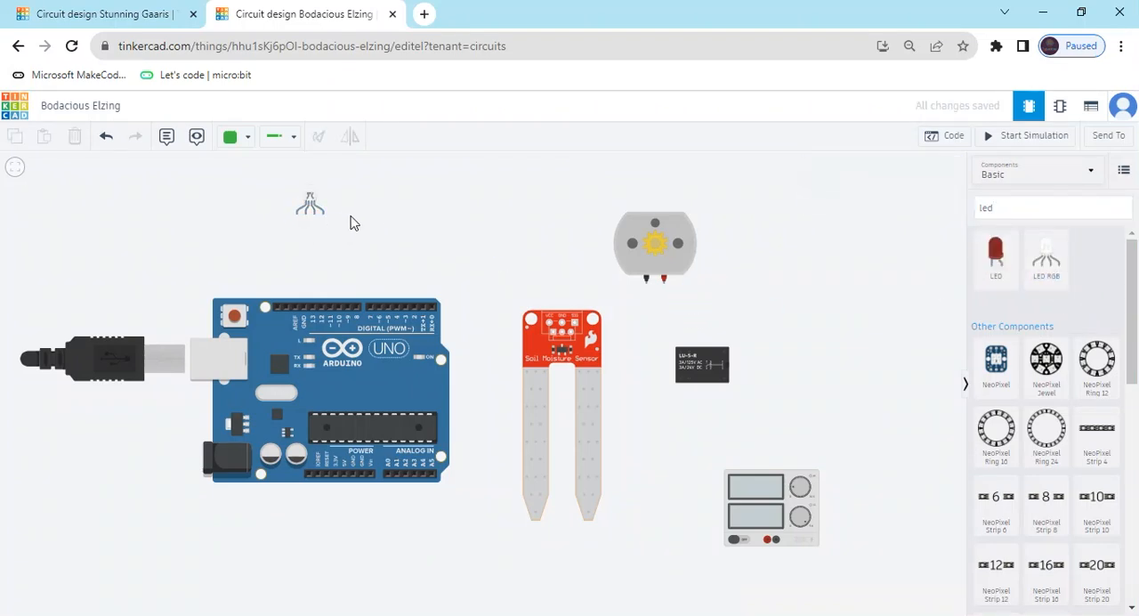
Search the components for "res" and place a Resistor beside the RGB LED above the Arduino.
click(996, 212)
key(BackSpace)
key(BackSpace)
key(BackSpace)
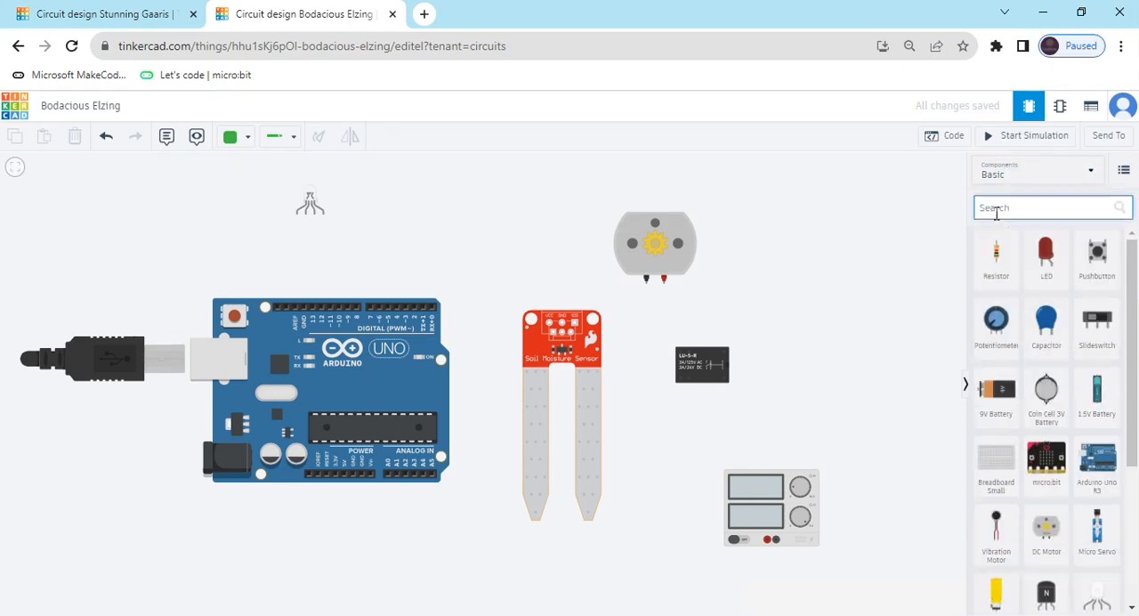
text(res)
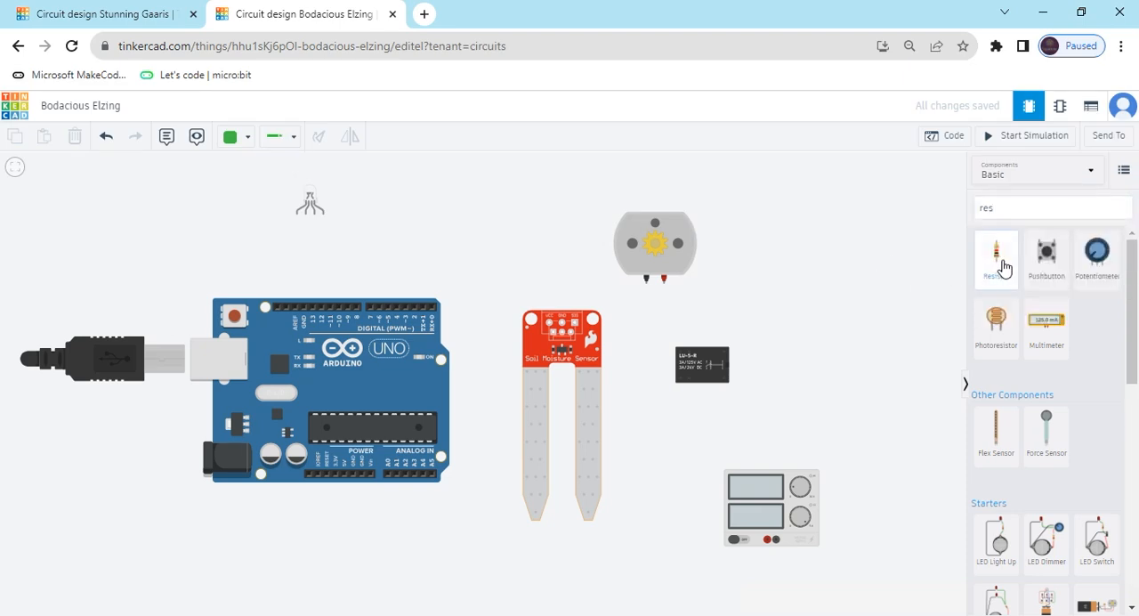
drag(995, 258, 369, 225)
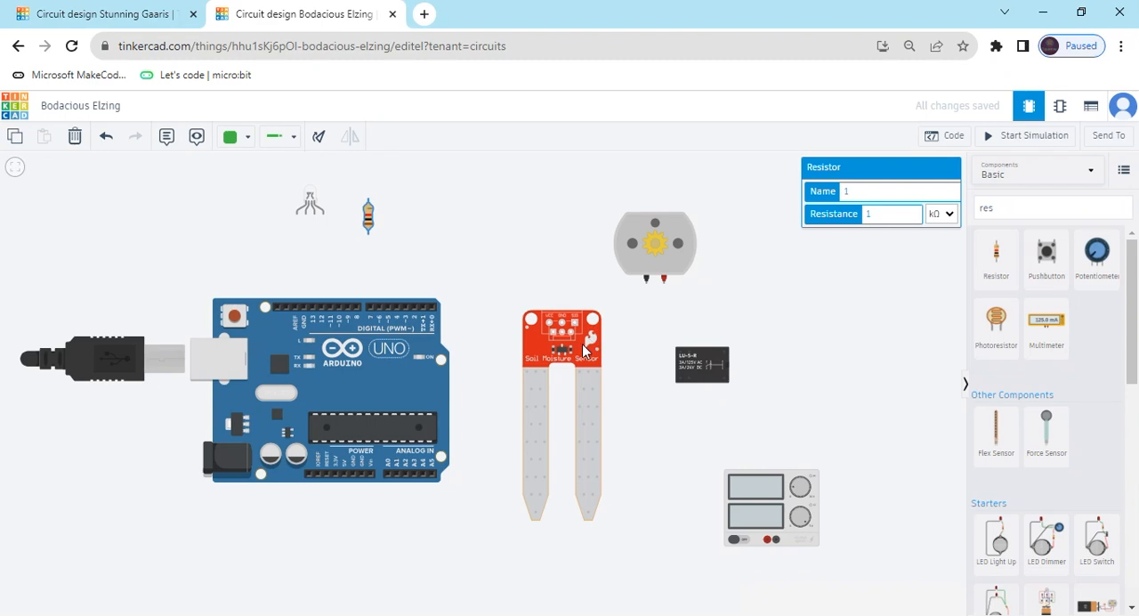
Move the soil moisture sensor lower and wire its Power pin around the board to the Arduino's 5V pin.
drag(585, 350, 588, 411)
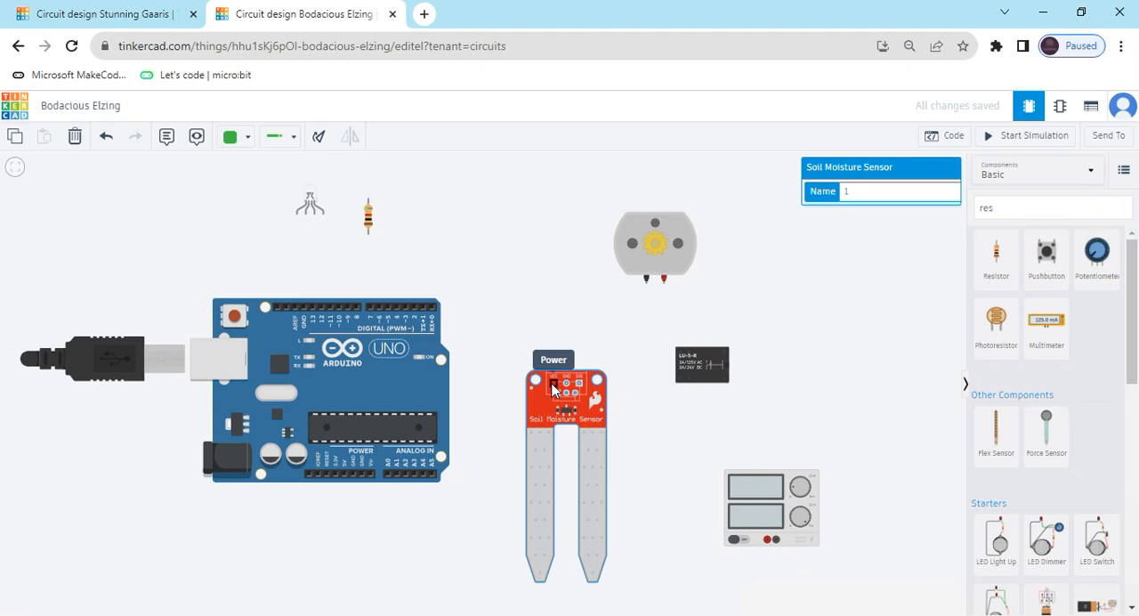
click(552, 366)
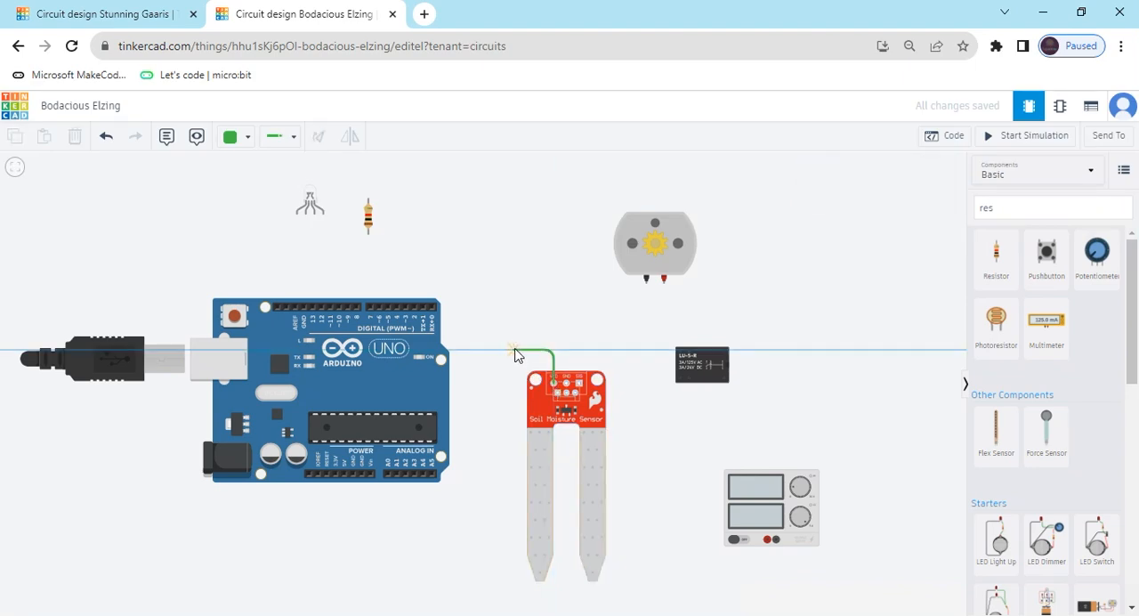
click(516, 353)
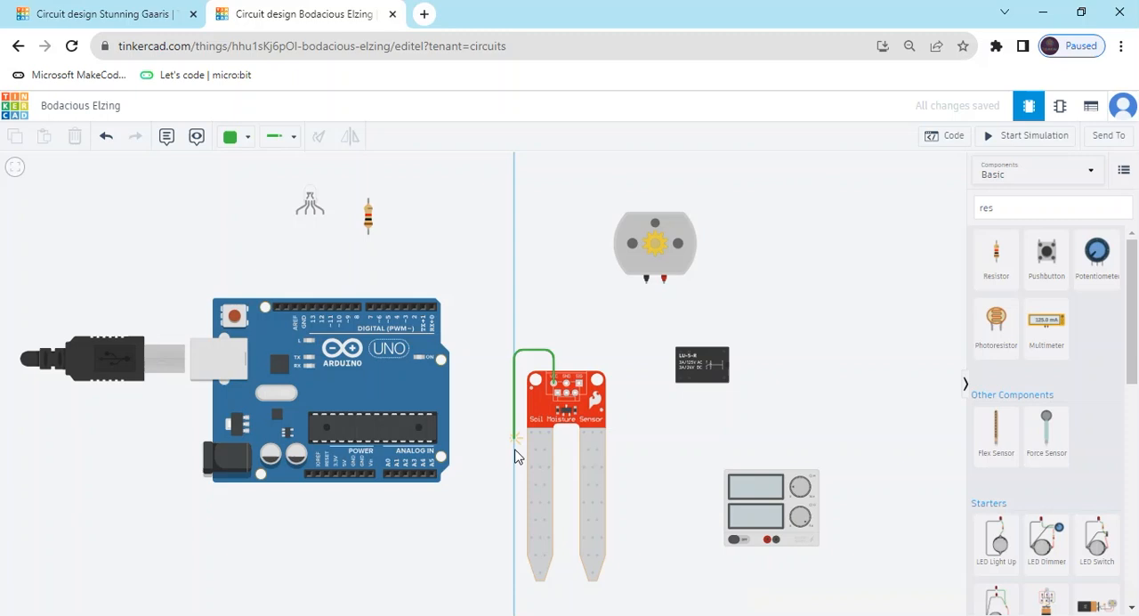
click(514, 517)
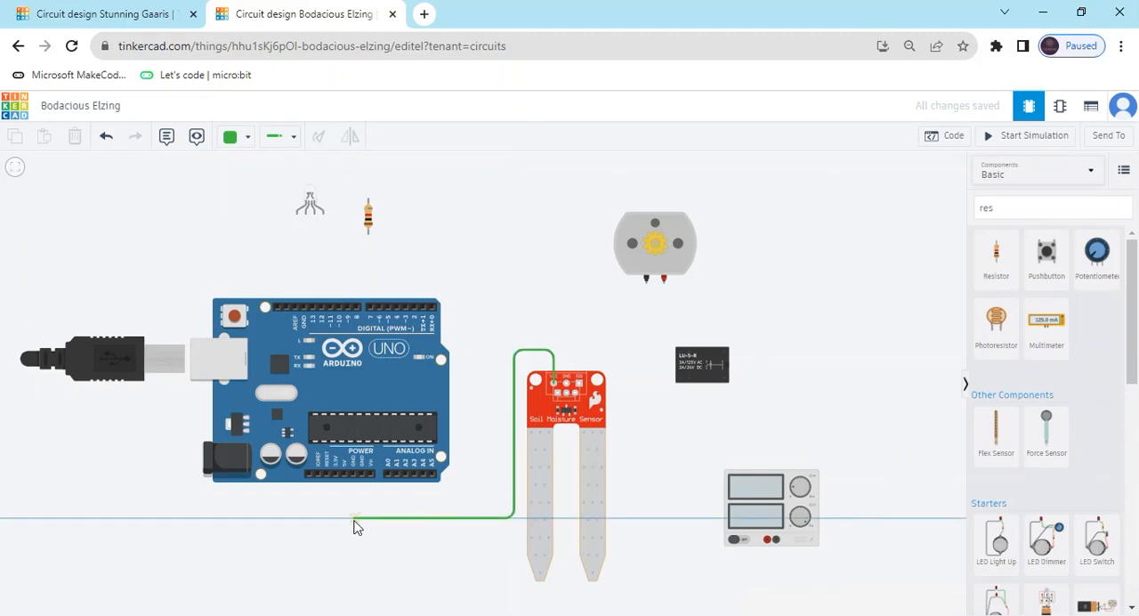
click(346, 517)
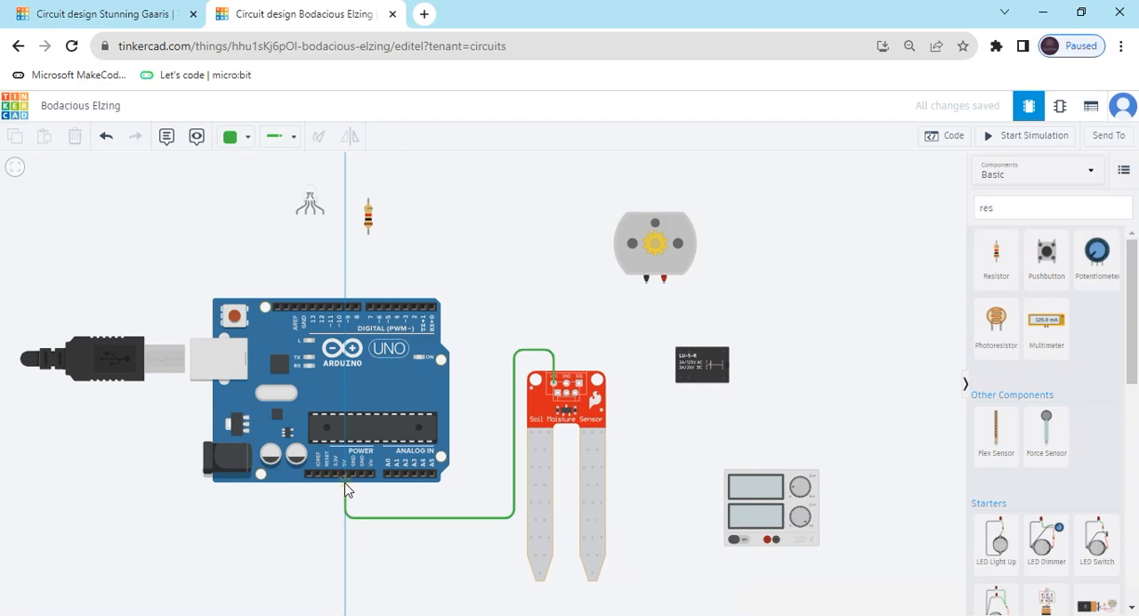
click(347, 475)
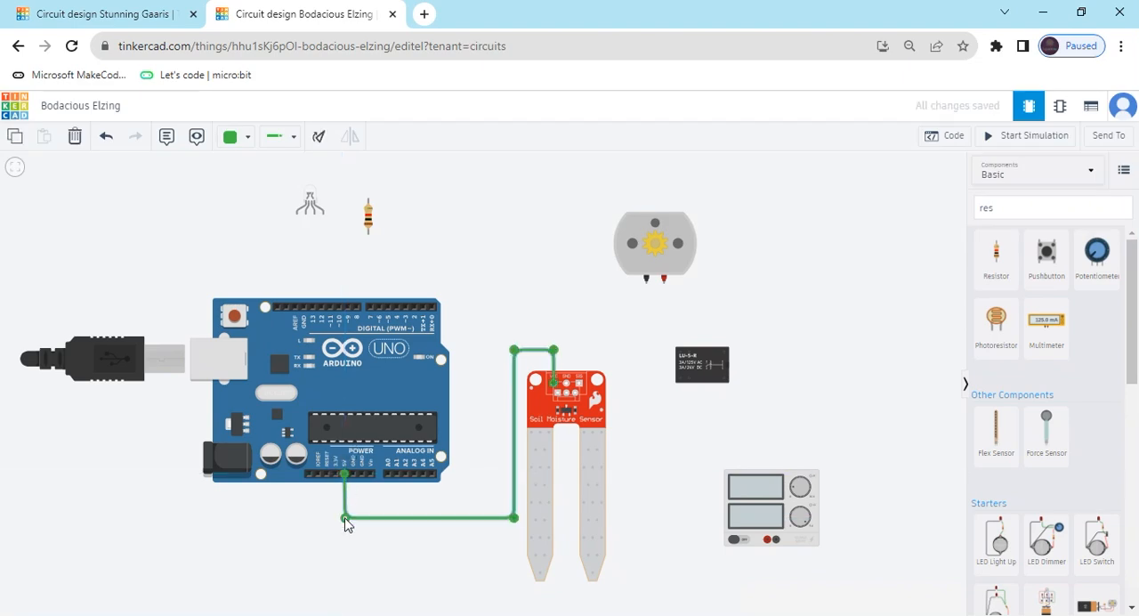
Shift both lower bends of the sensor's power wire down so its horizontal run sits further below the Arduino.
drag(344, 519, 345, 536)
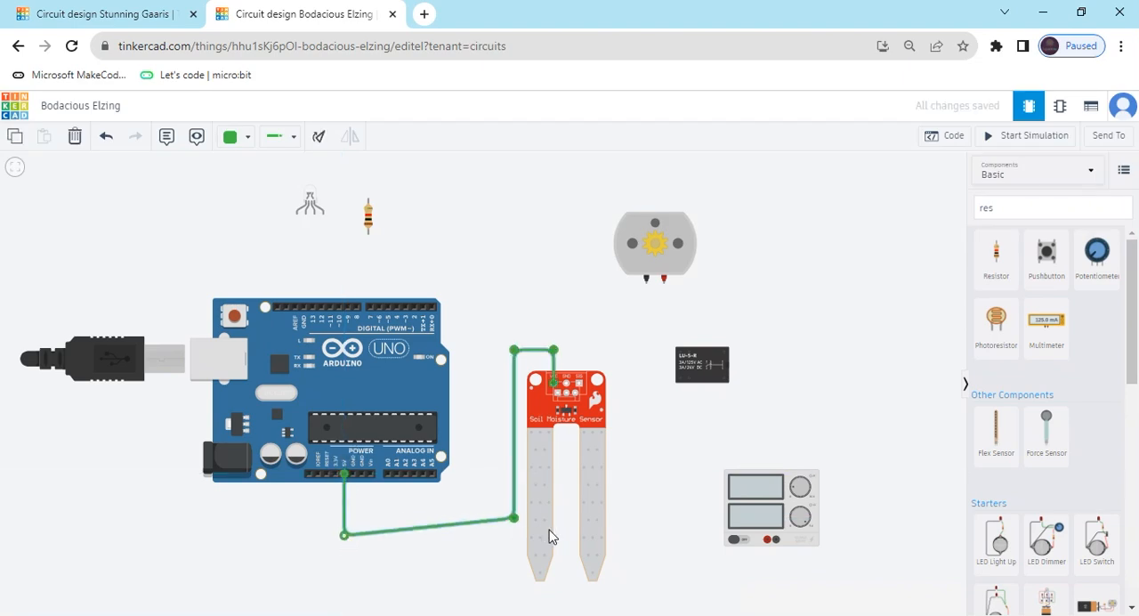
drag(514, 520, 515, 537)
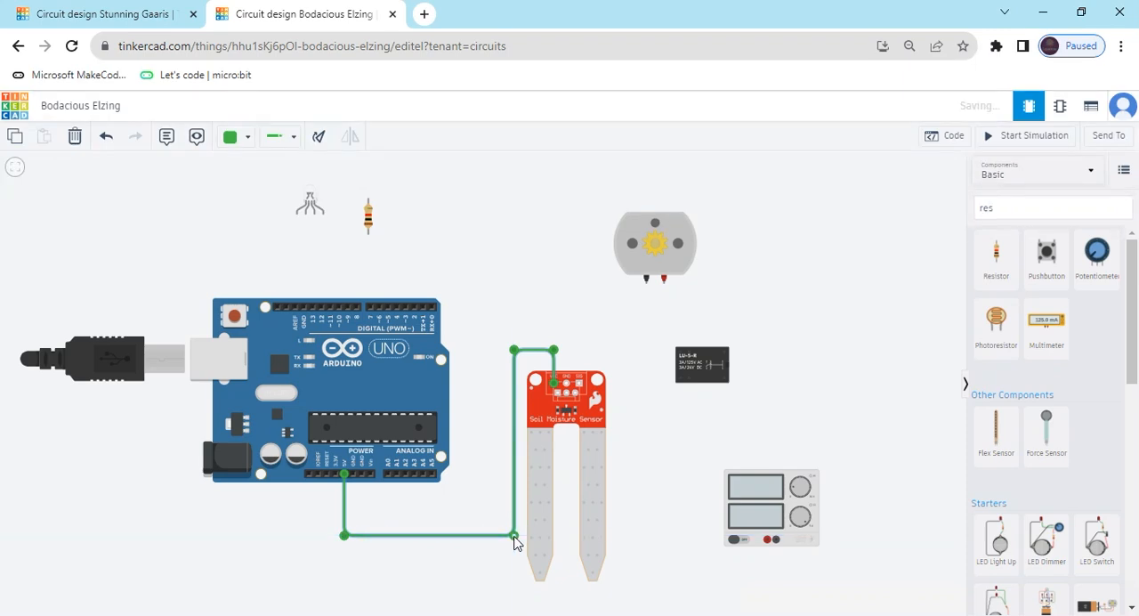
Color the wire between the soil moisture sensor's Power pin and the Arduino's 5V pin red.
click(245, 141)
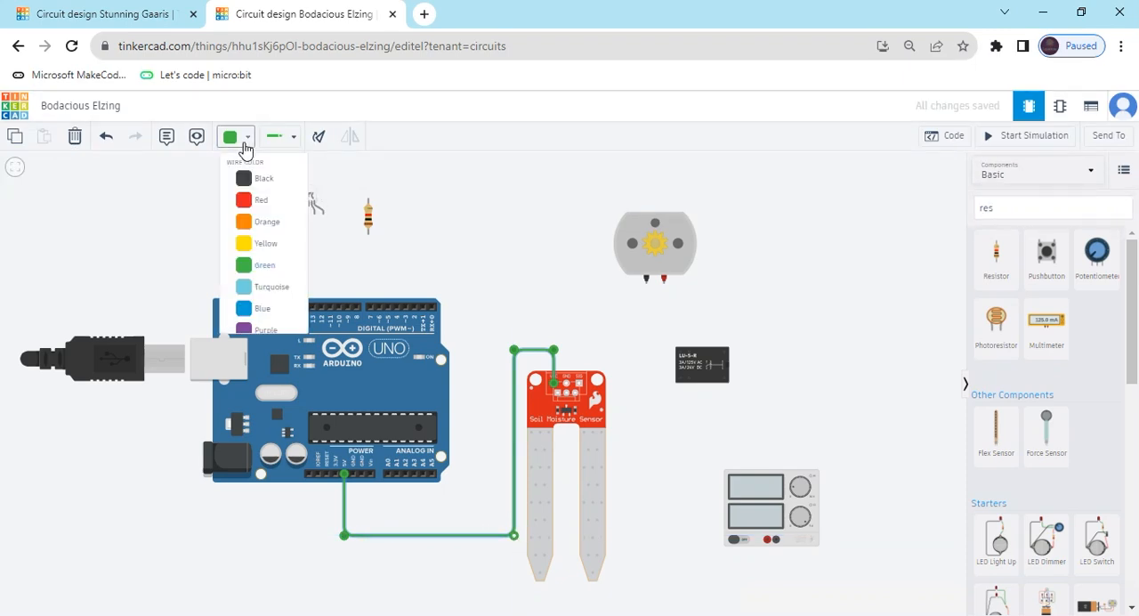
click(263, 203)
click(541, 269)
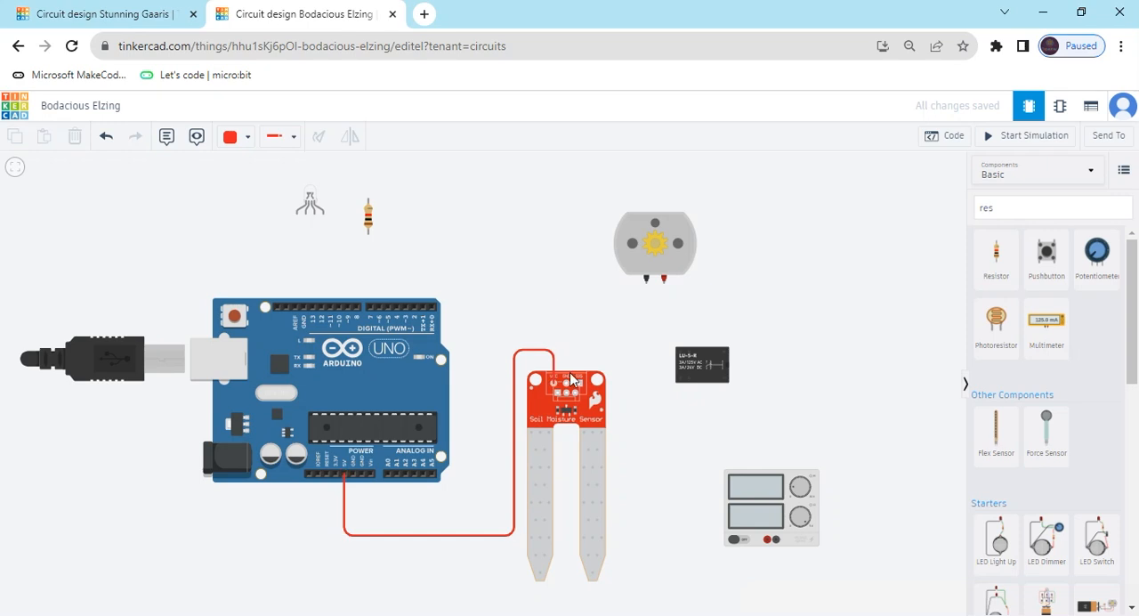
Wire the soil moisture sensor's ground pin around the power wire to the Arduino's GND pin and color the wire black.
click(565, 389)
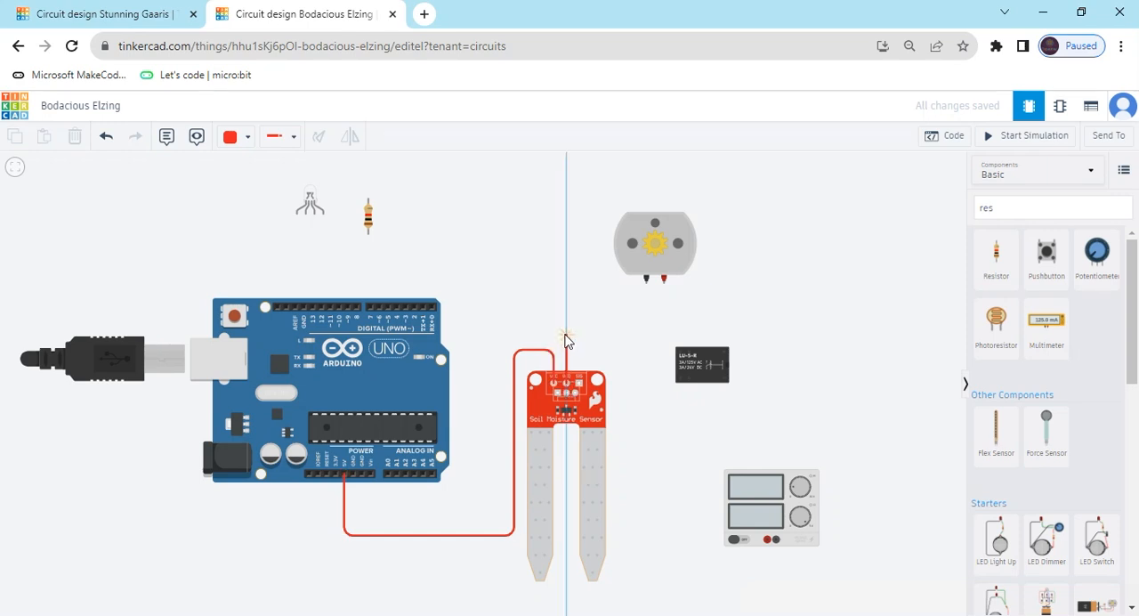
click(565, 336)
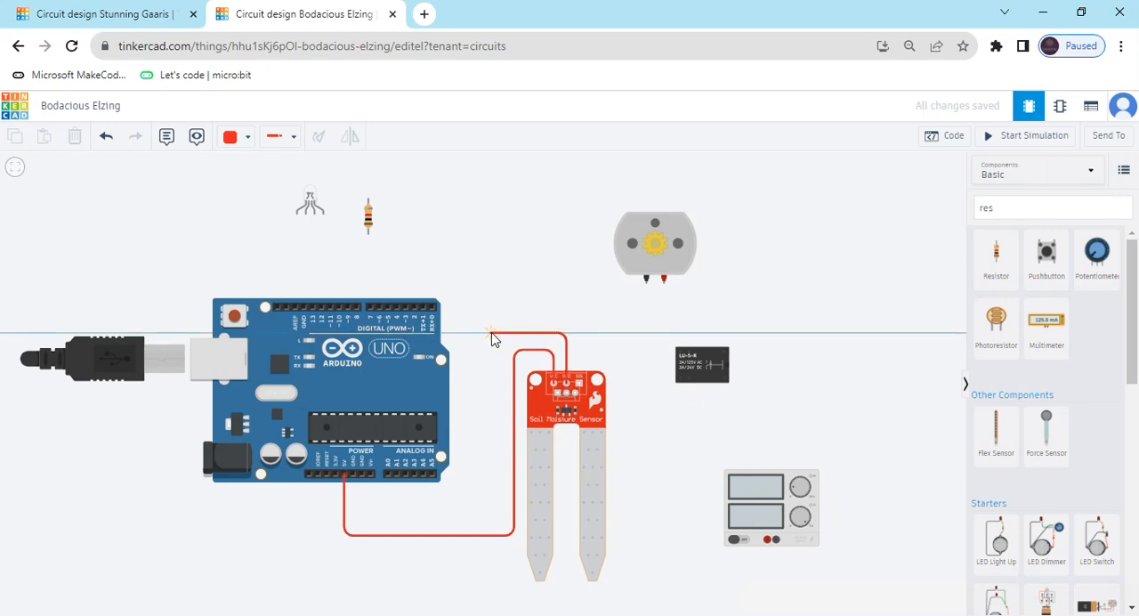
click(492, 335)
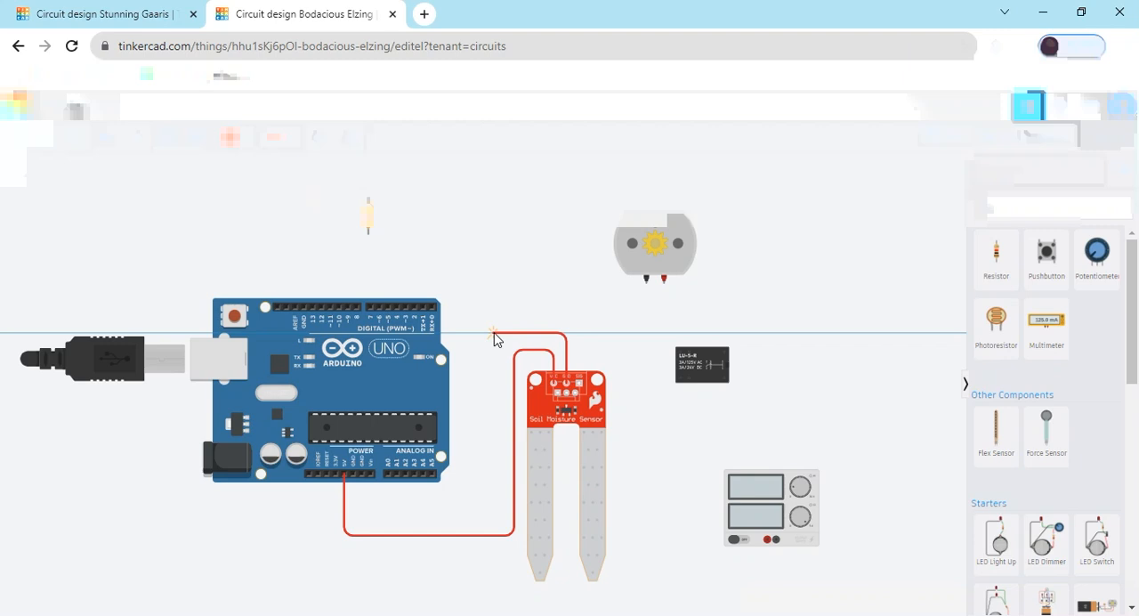
click(494, 520)
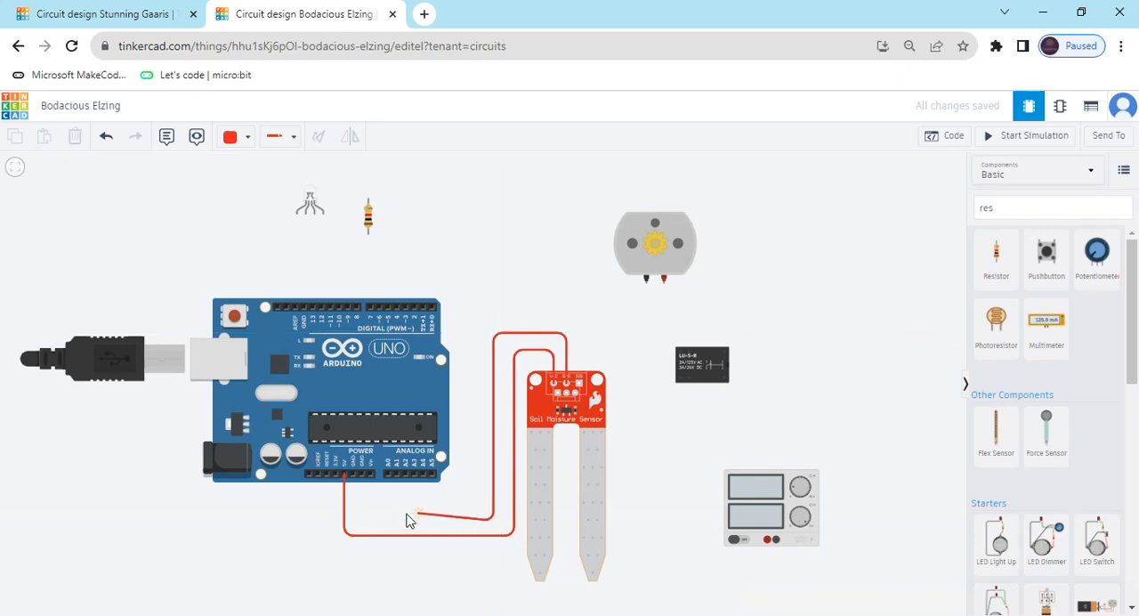
click(352, 522)
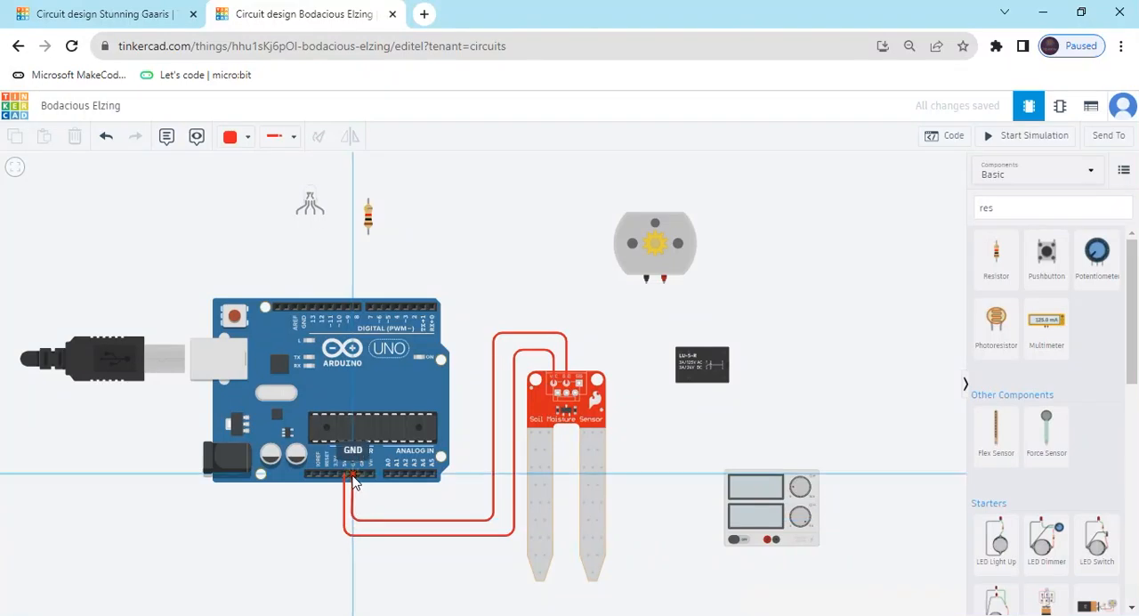
click(352, 476)
click(238, 139)
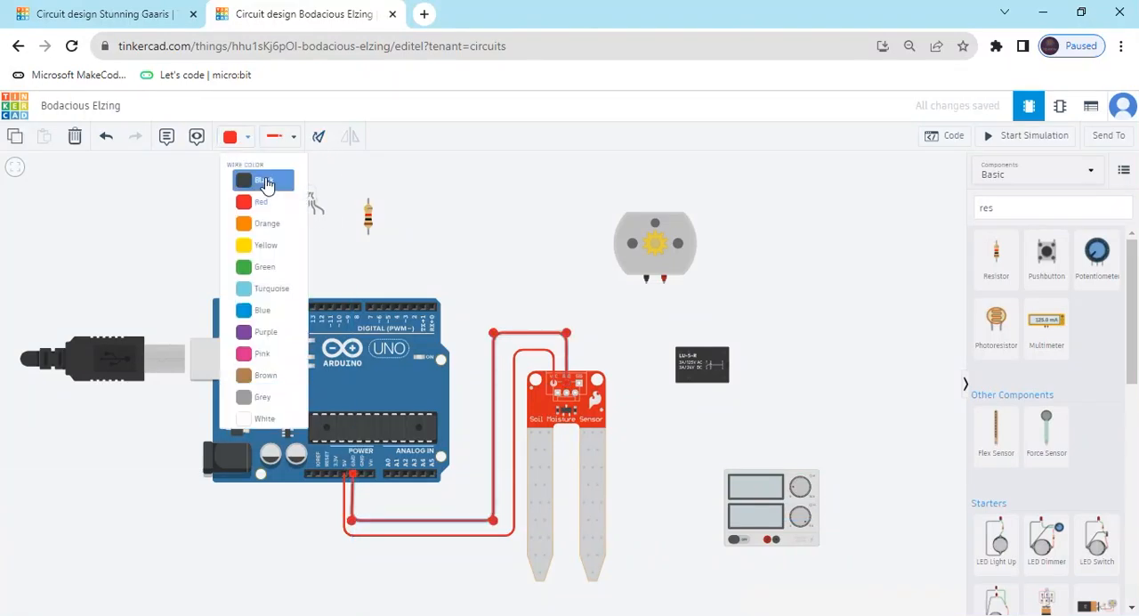
click(264, 182)
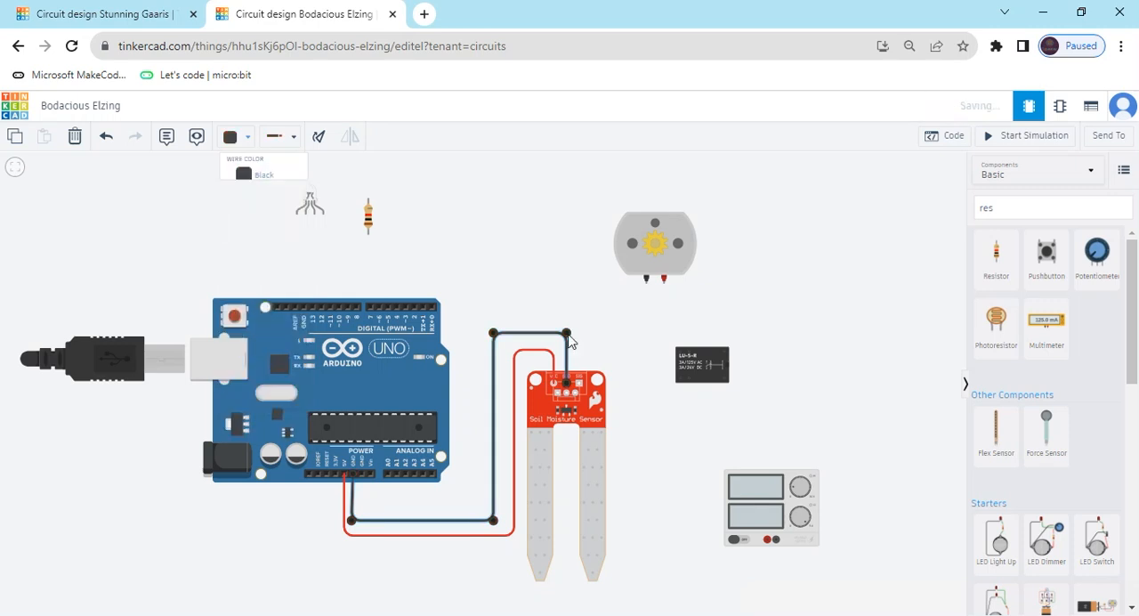
Wire the soil moisture sensor's Signal pin around the ground wire to the Arduino's A0 pin and color the wire yellow.
click(578, 384)
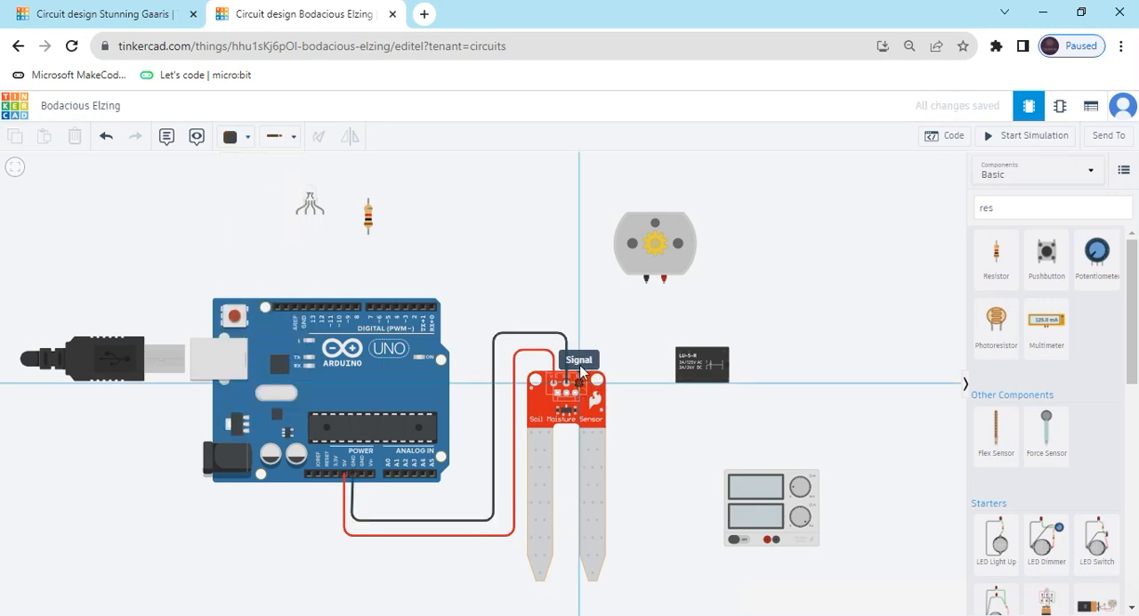
click(579, 312)
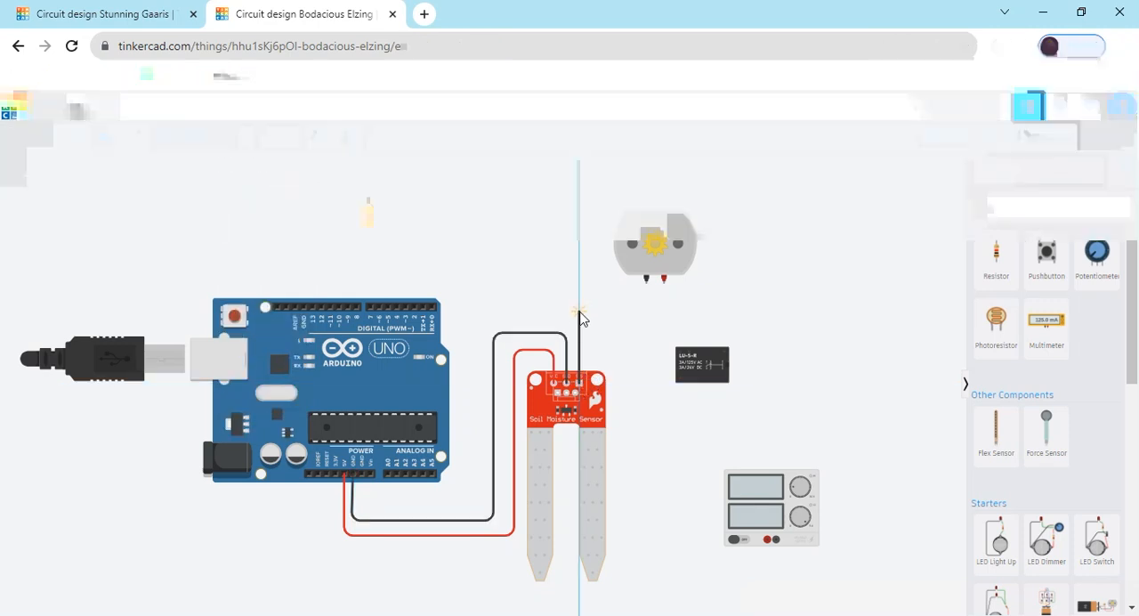
click(472, 312)
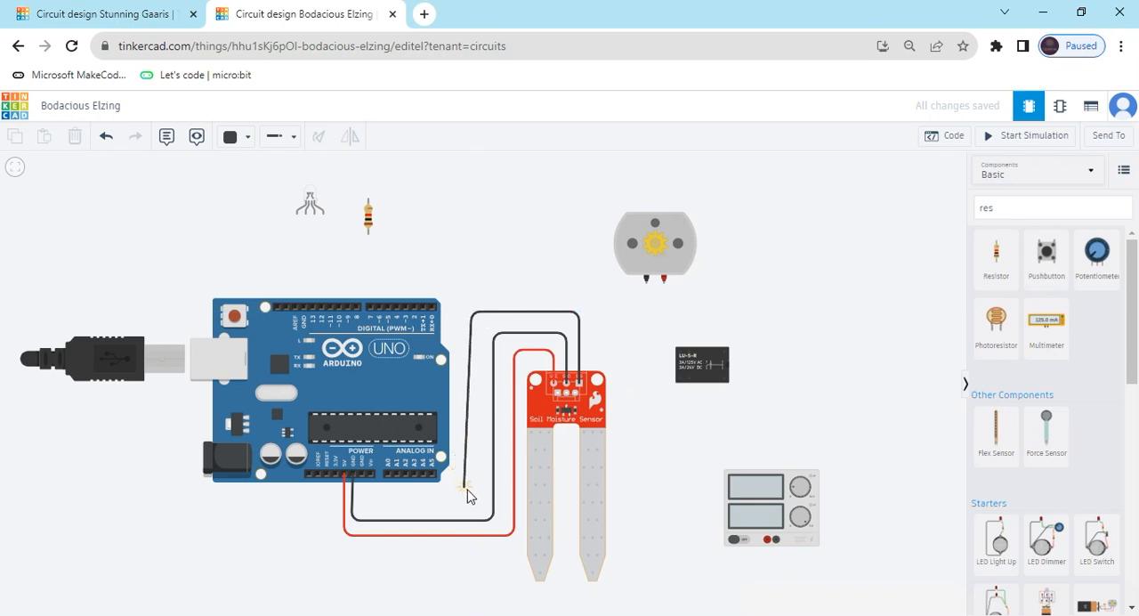
click(472, 502)
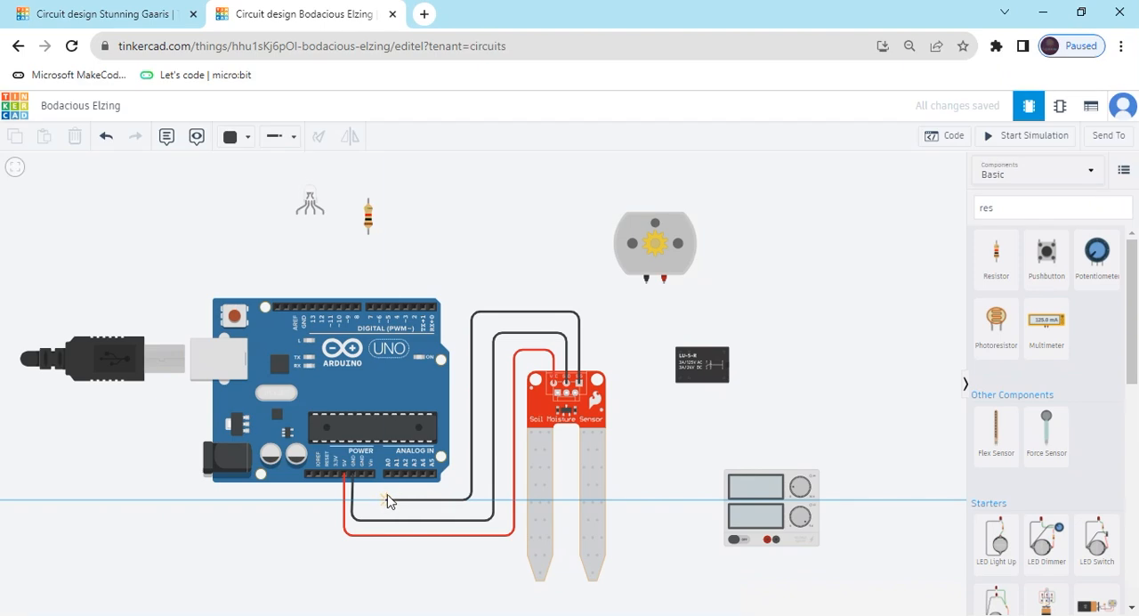
click(388, 498)
click(389, 481)
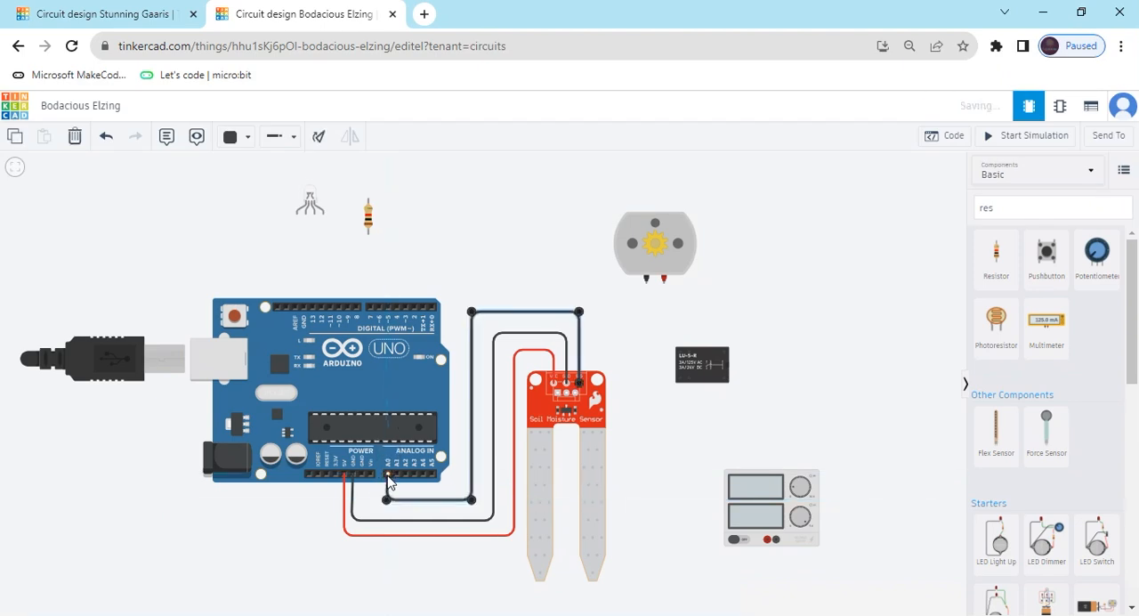
click(243, 138)
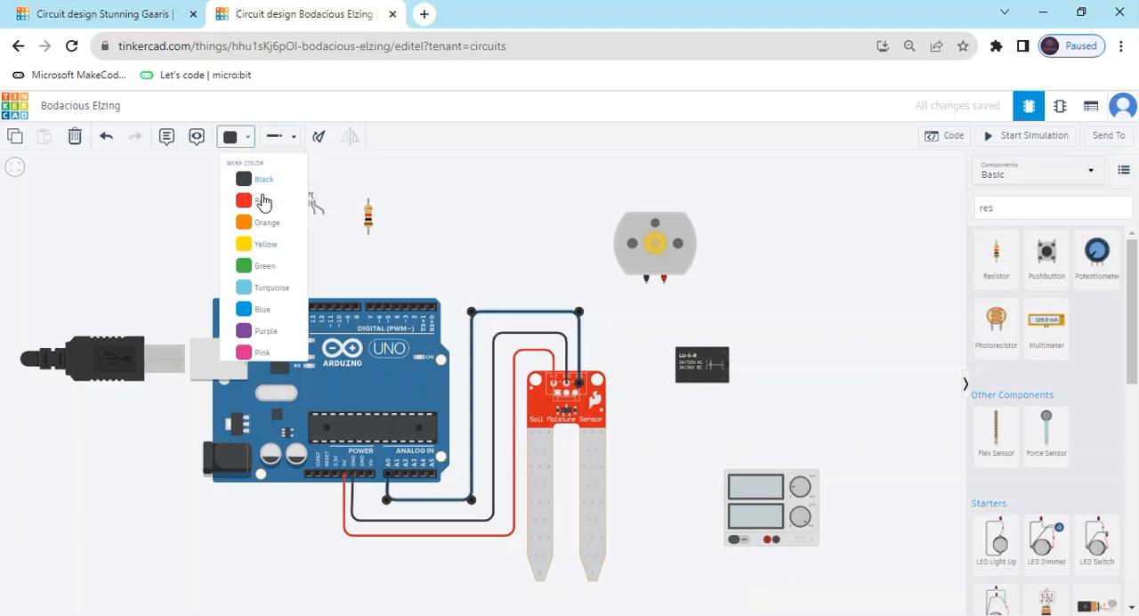
click(263, 242)
click(449, 244)
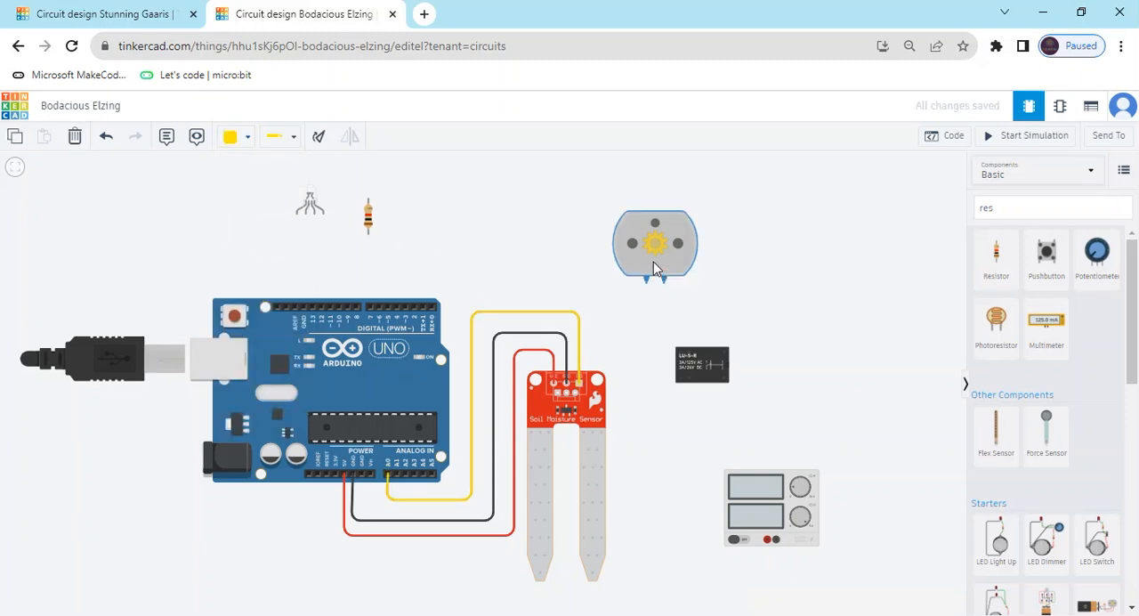
Spread out the parts beside the sensor, moving the DC motor up and outward, the relay up, and the power supply up.
drag(653, 262, 781, 202)
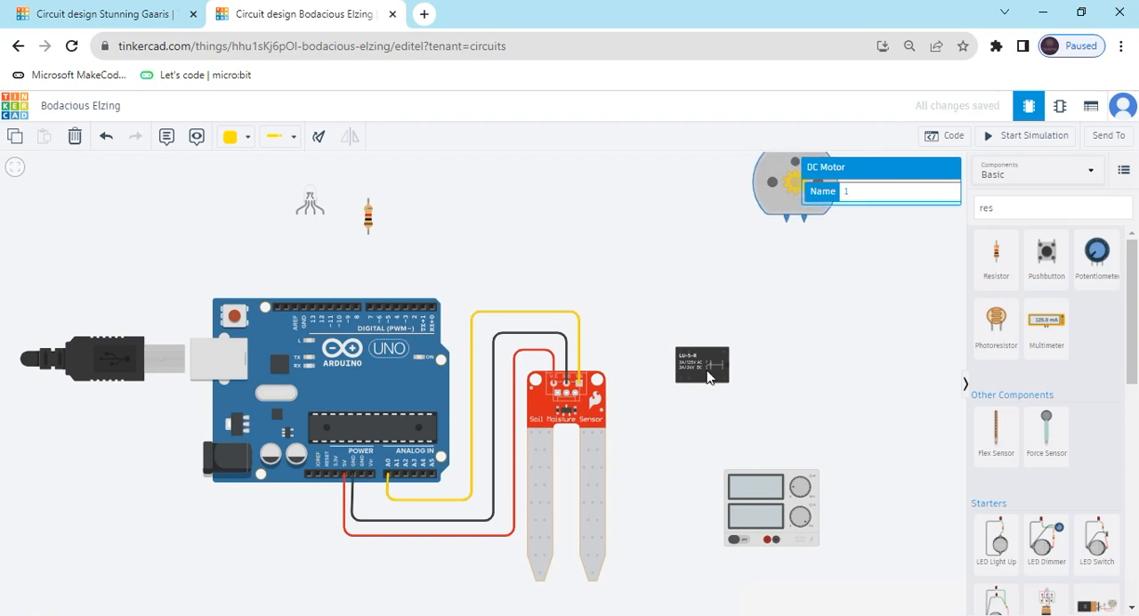
drag(708, 374, 677, 300)
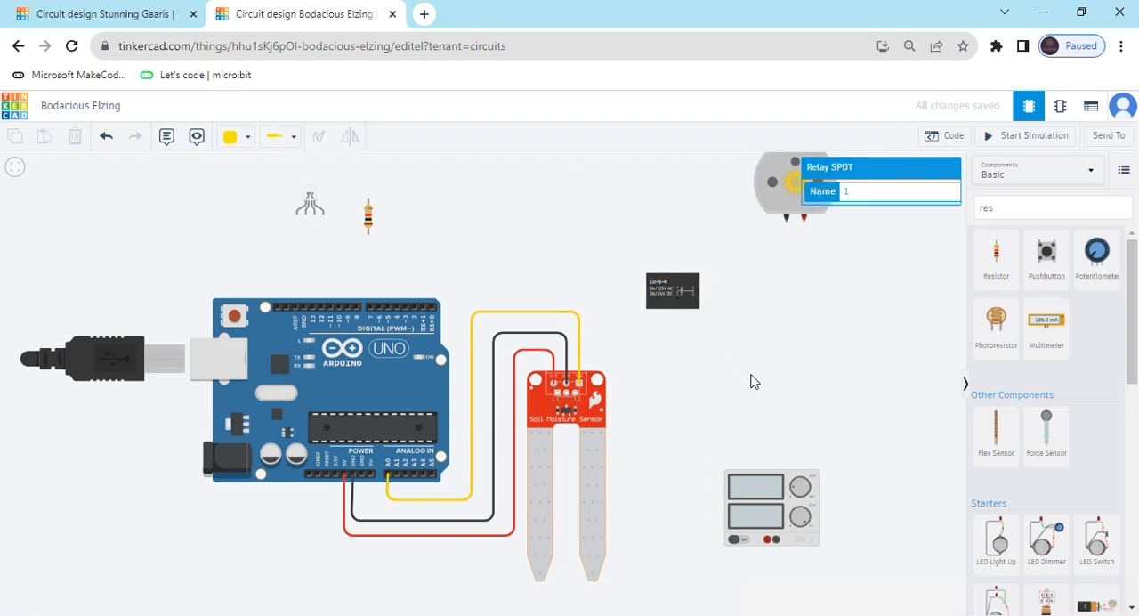
drag(769, 489, 770, 410)
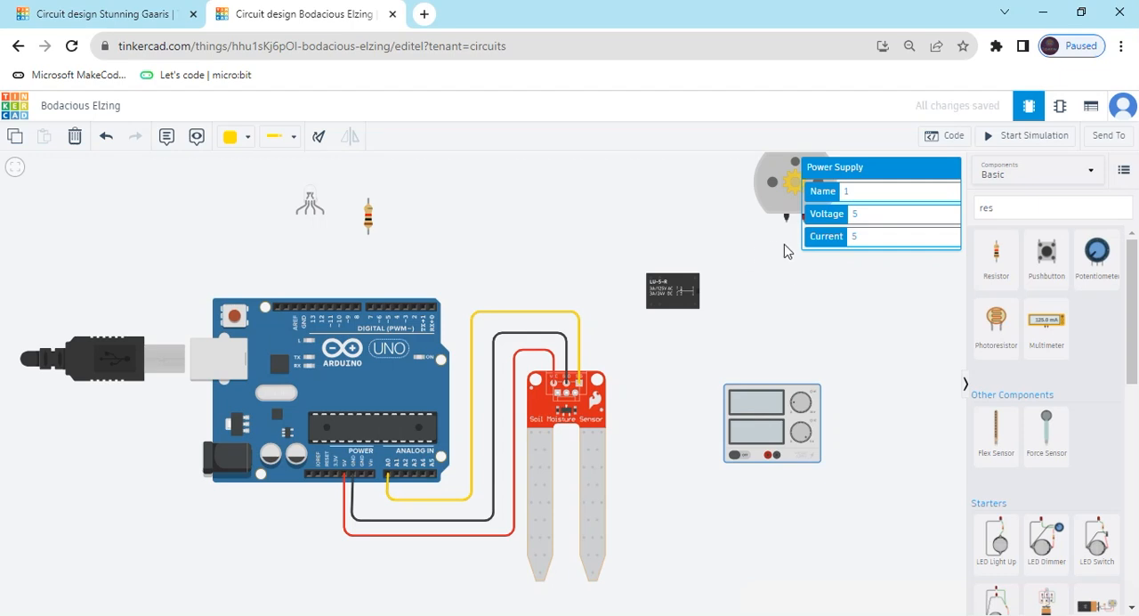
Wire the relay's Terminal 12 down and around to the power supply's Positive terminal and color the wire red.
drag(789, 267, 746, 269)
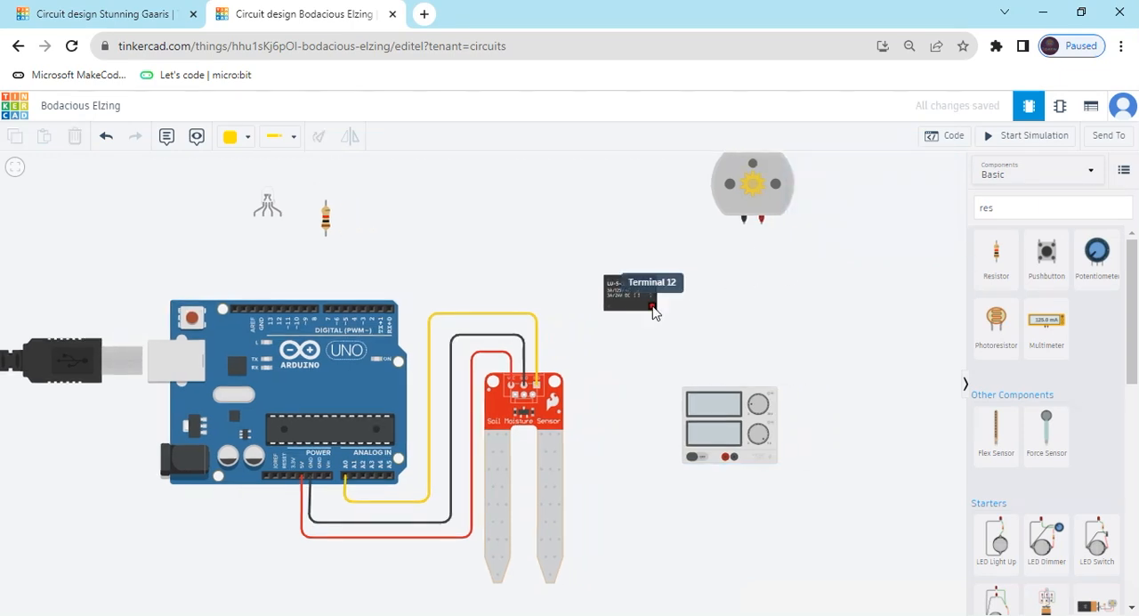
drag(652, 308, 655, 494)
click(654, 489)
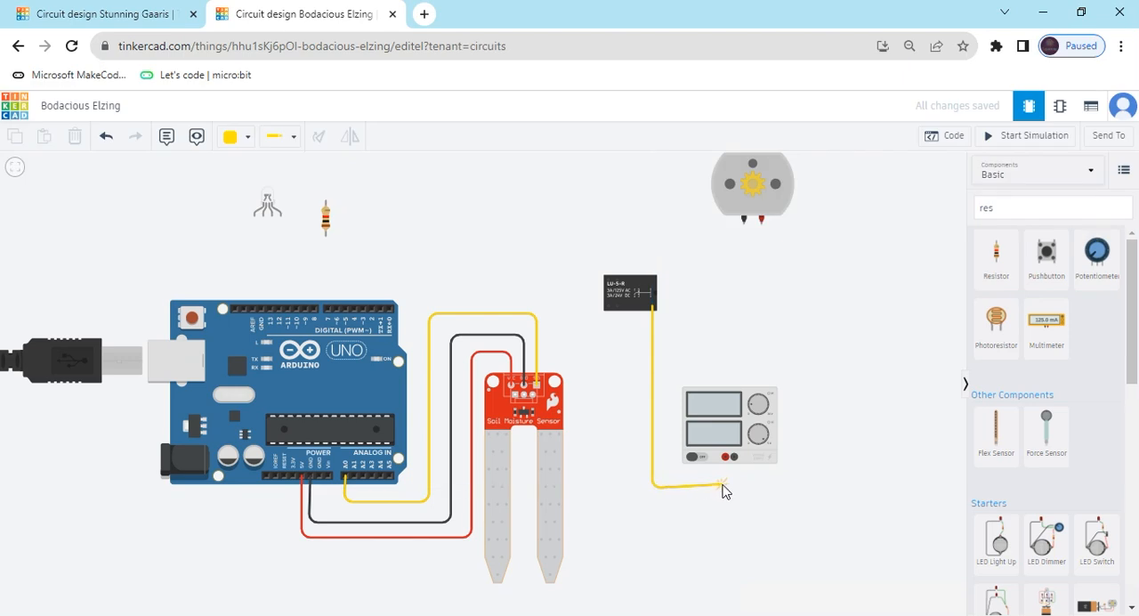
click(725, 490)
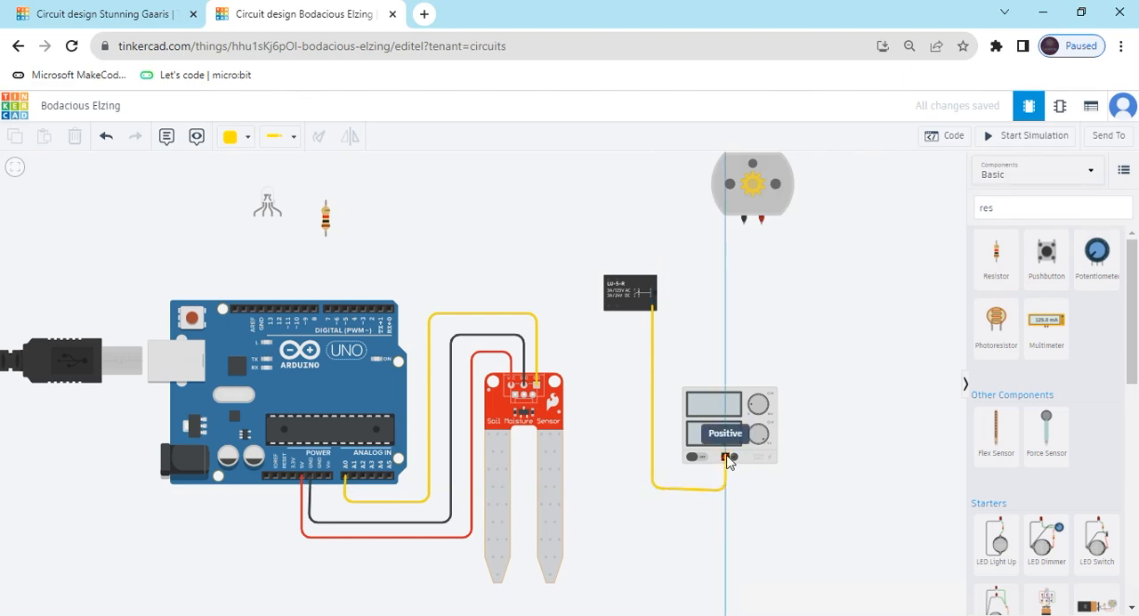
click(725, 455)
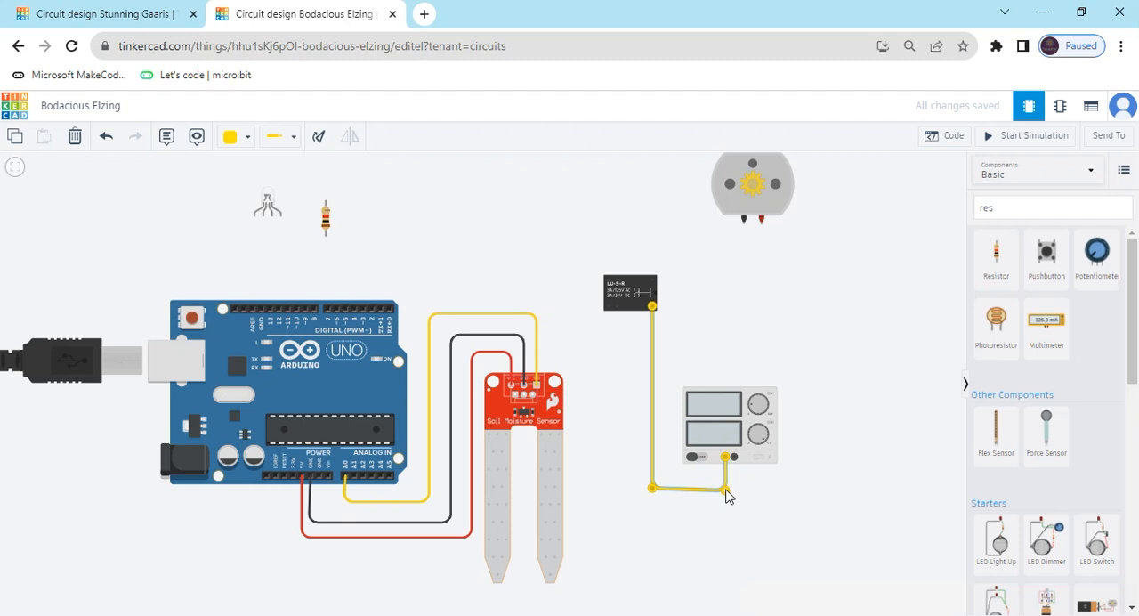
click(240, 139)
click(267, 197)
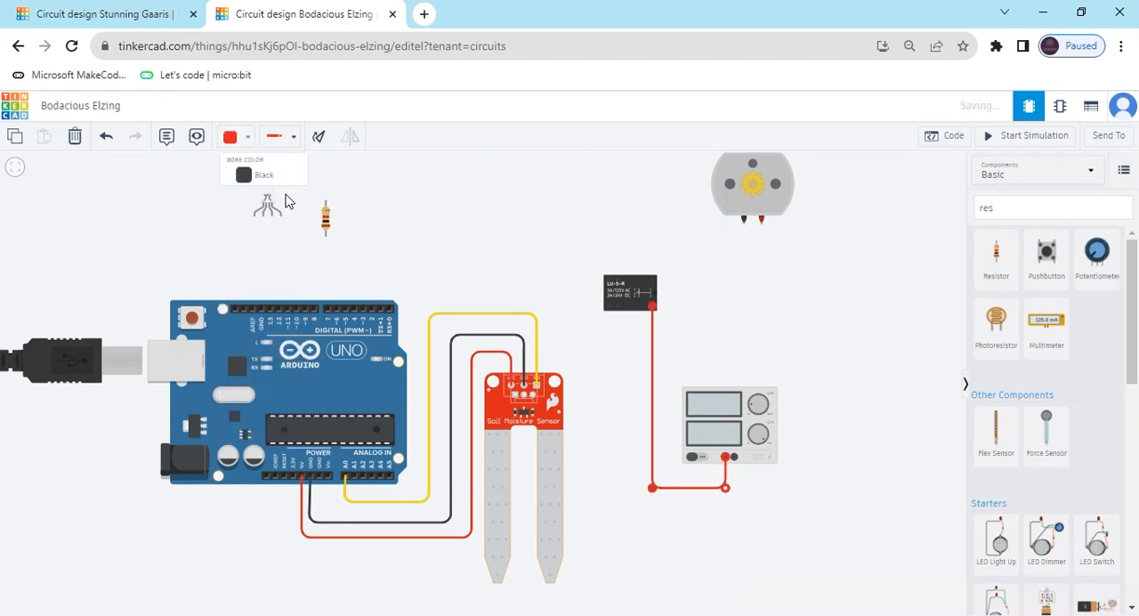
Wire the relay's Terminal 8 over the sensor wires to the Arduino's digital pin 5, straighten its last bend, and color it orange.
click(616, 305)
click(616, 333)
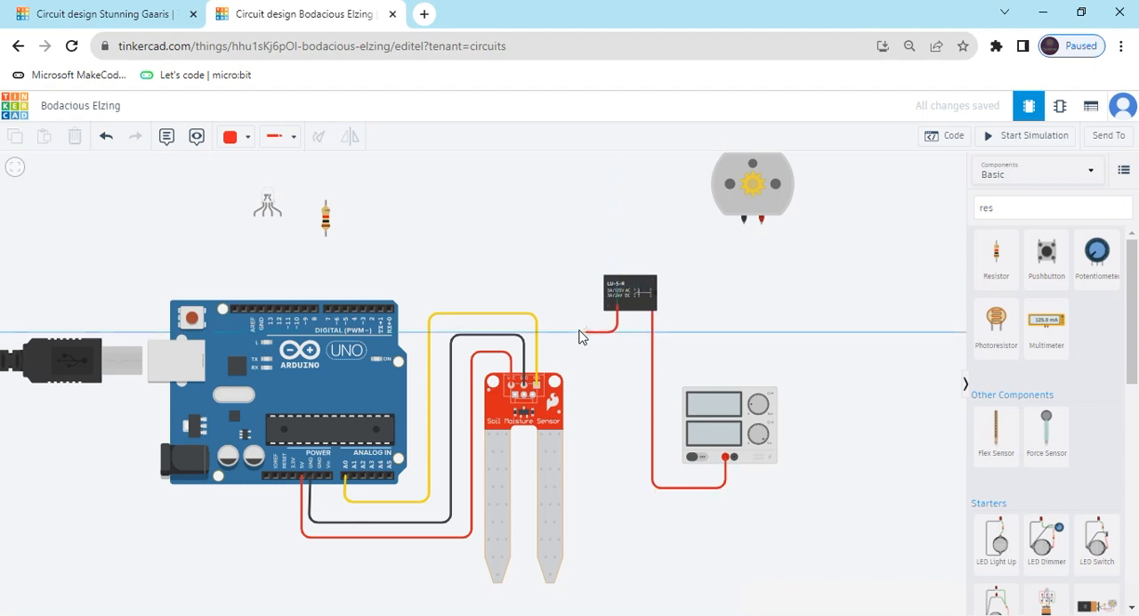
click(563, 334)
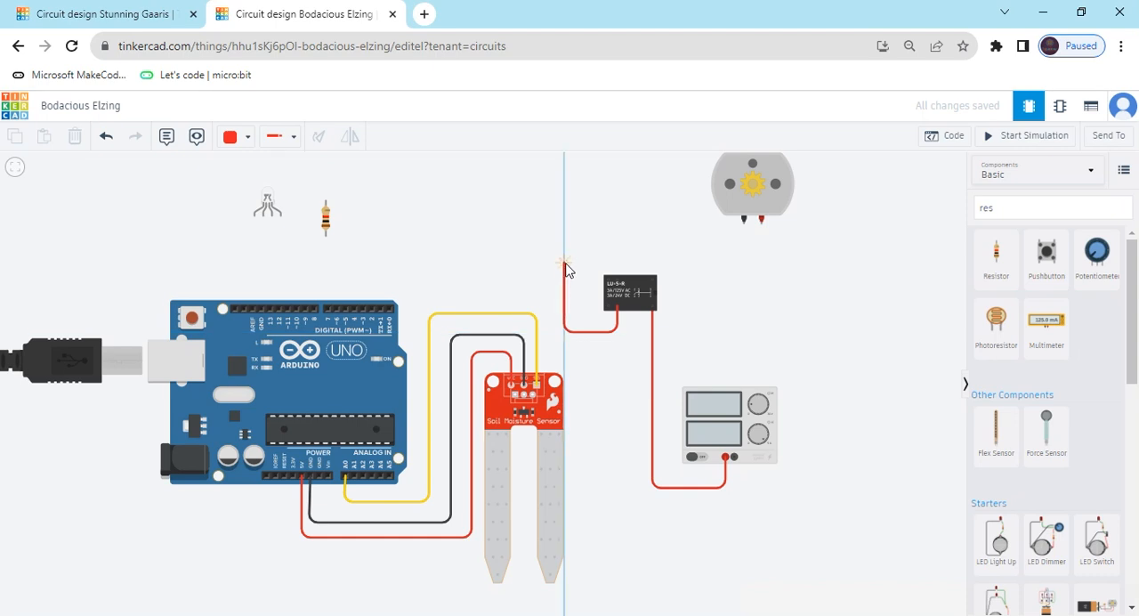
click(564, 264)
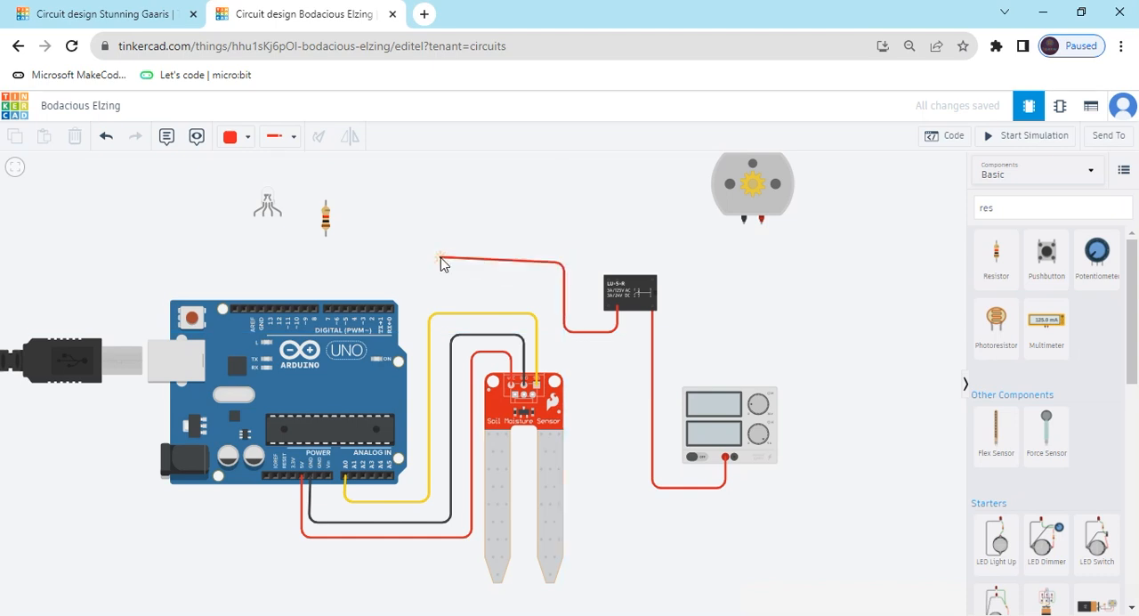
click(353, 264)
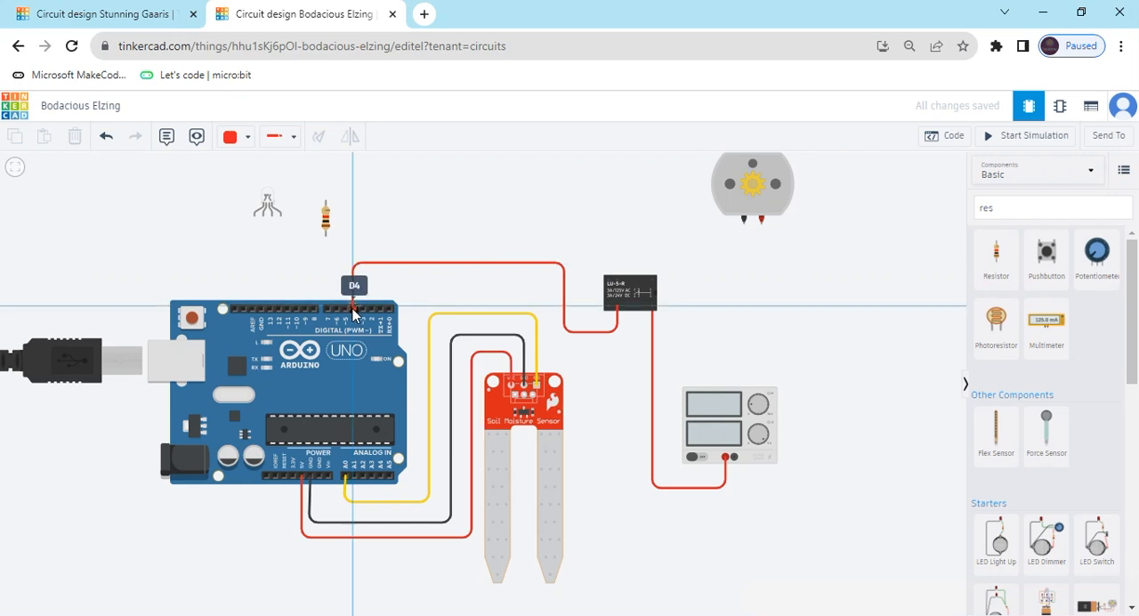
click(346, 308)
click(353, 265)
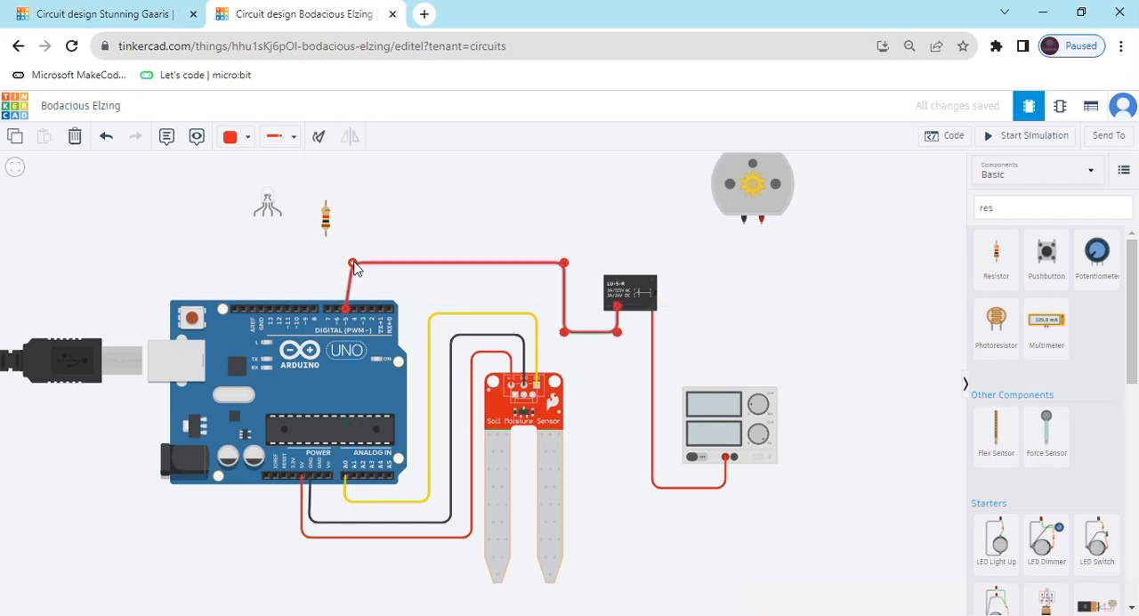
drag(353, 264, 345, 262)
click(241, 141)
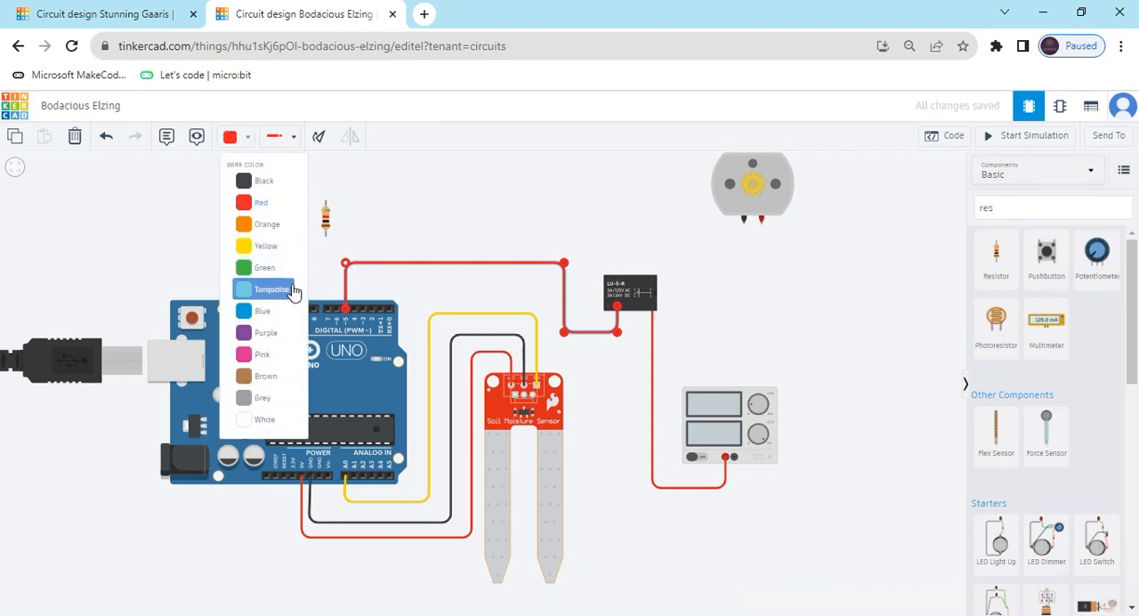
click(281, 224)
click(623, 251)
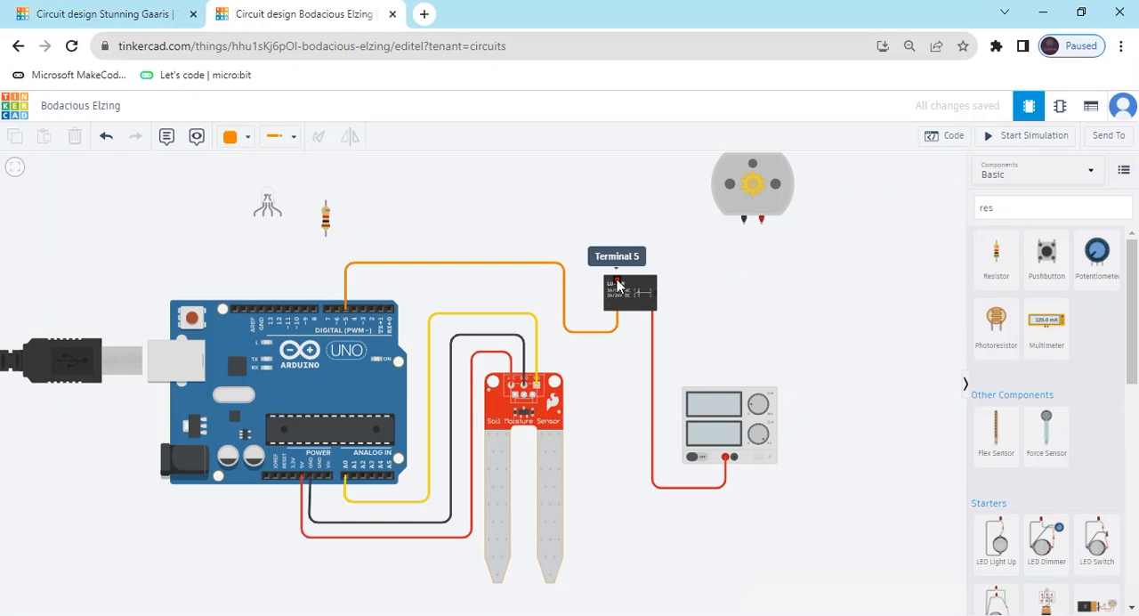
Wire the relay's Terminal 5 up and over to the soil moisture sensor's ground pin.
click(618, 283)
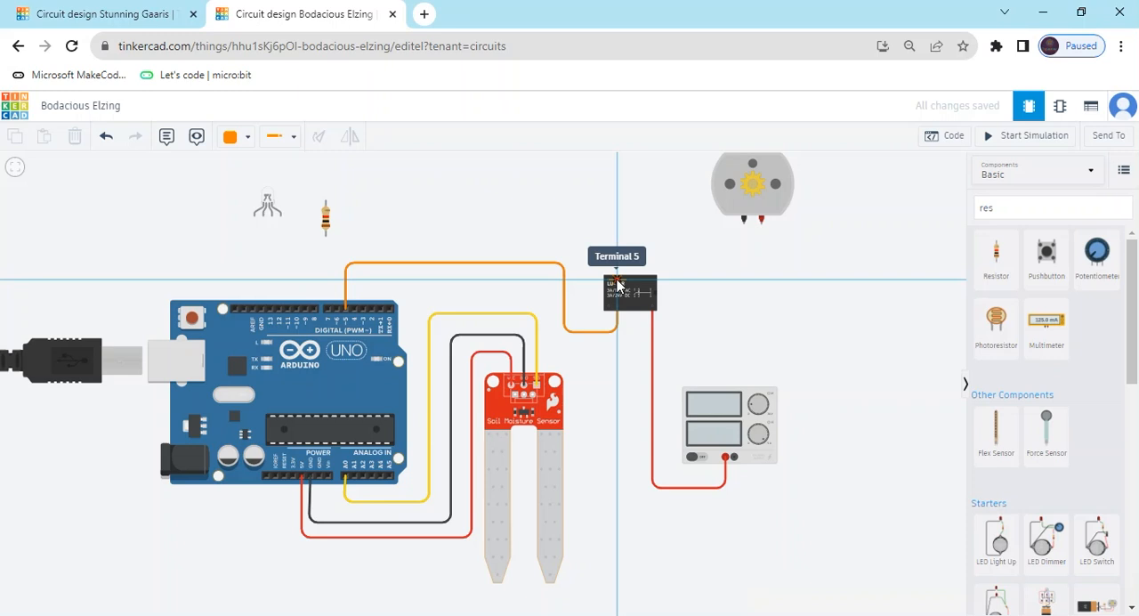
click(617, 233)
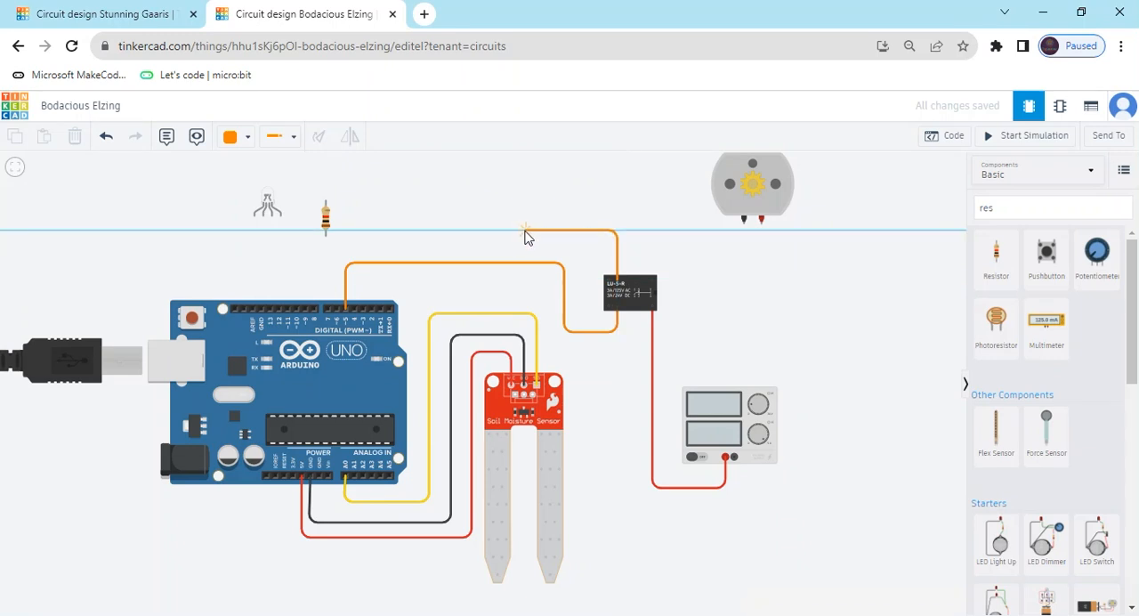
click(518, 233)
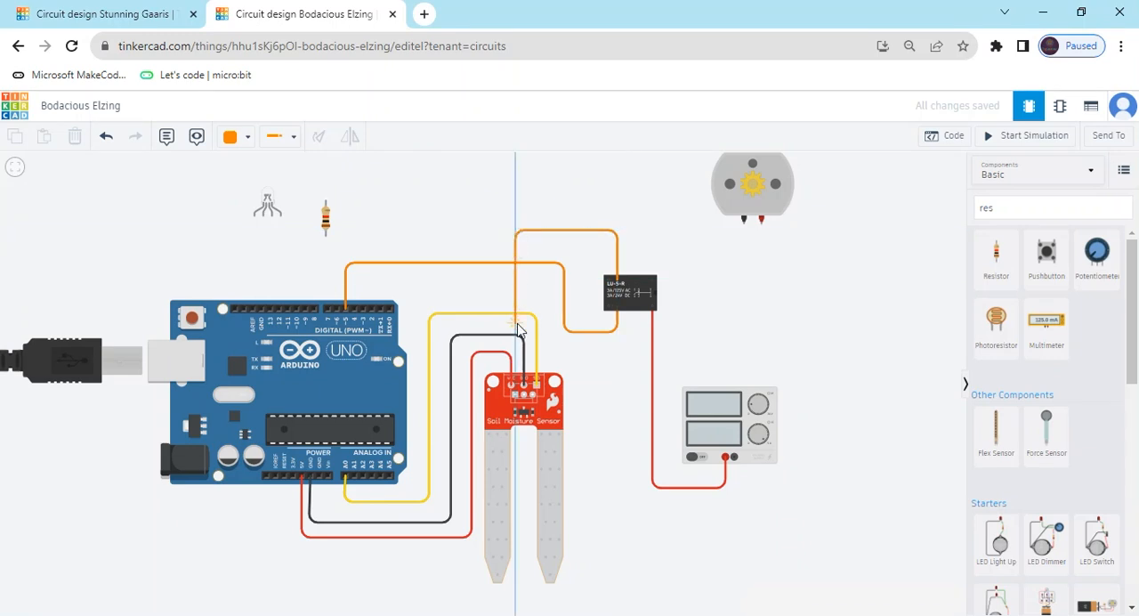
click(524, 388)
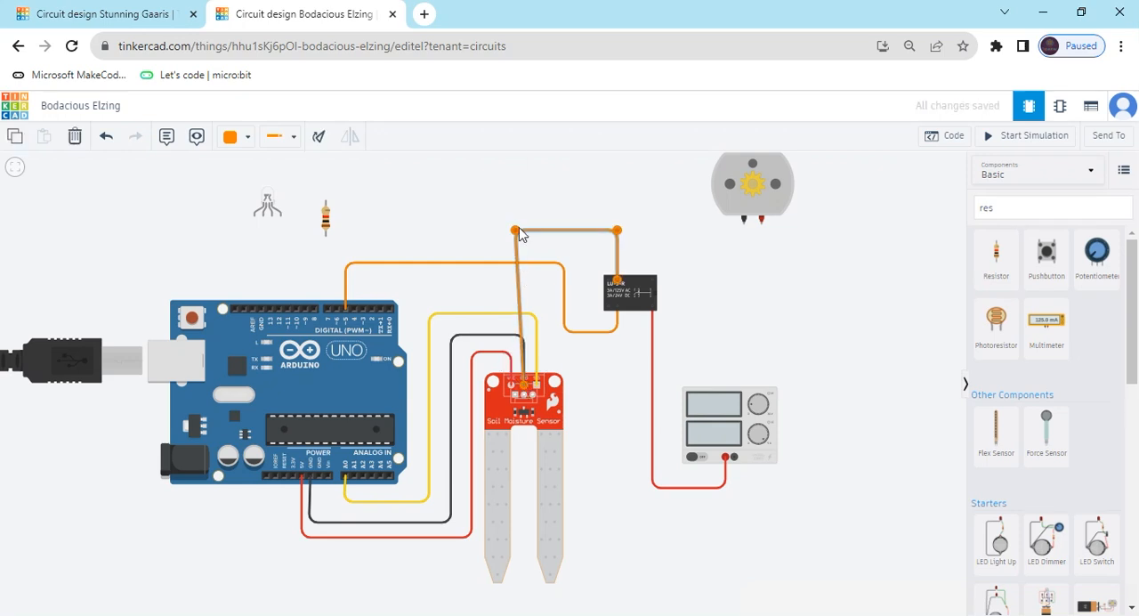
Straighten the upper bend of the wire from the relay to the soil moisture sensor's ground and color the wire black.
drag(516, 236, 524, 235)
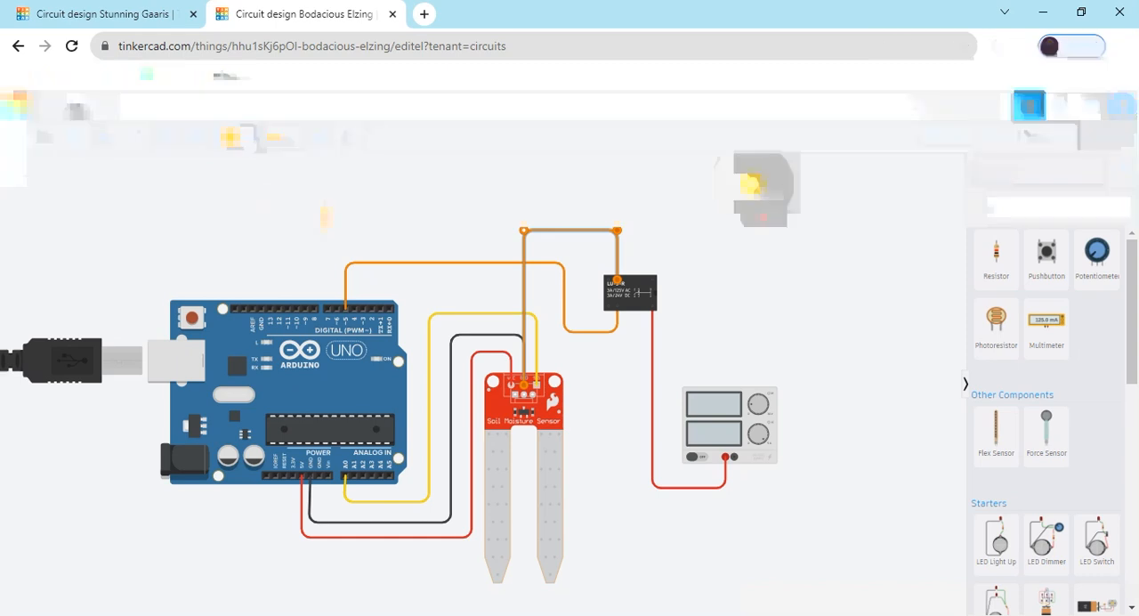
click(258, 181)
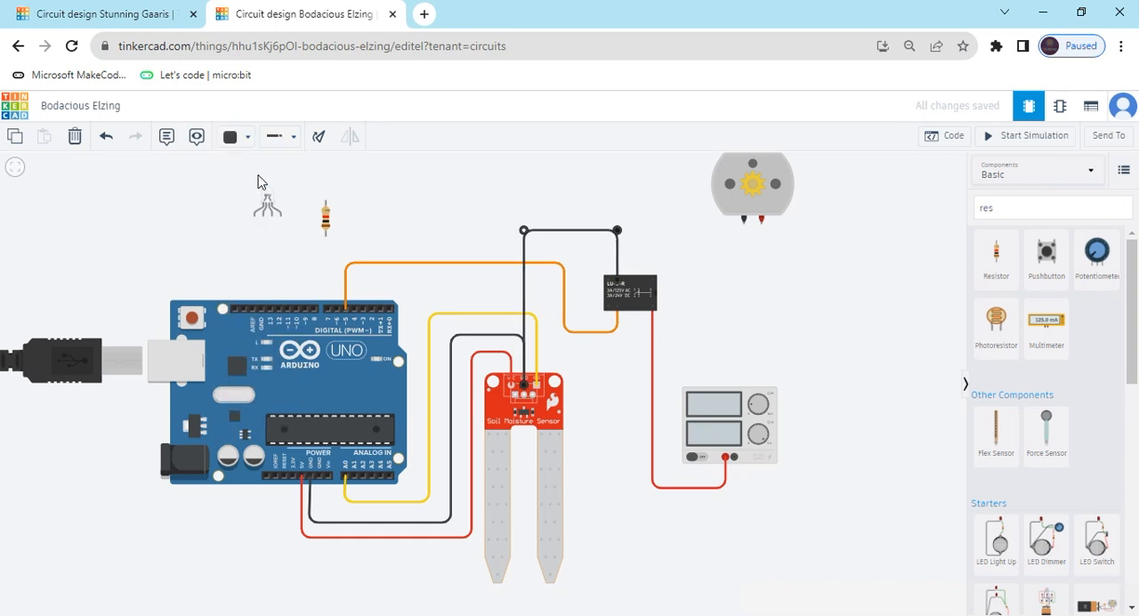
click(651, 206)
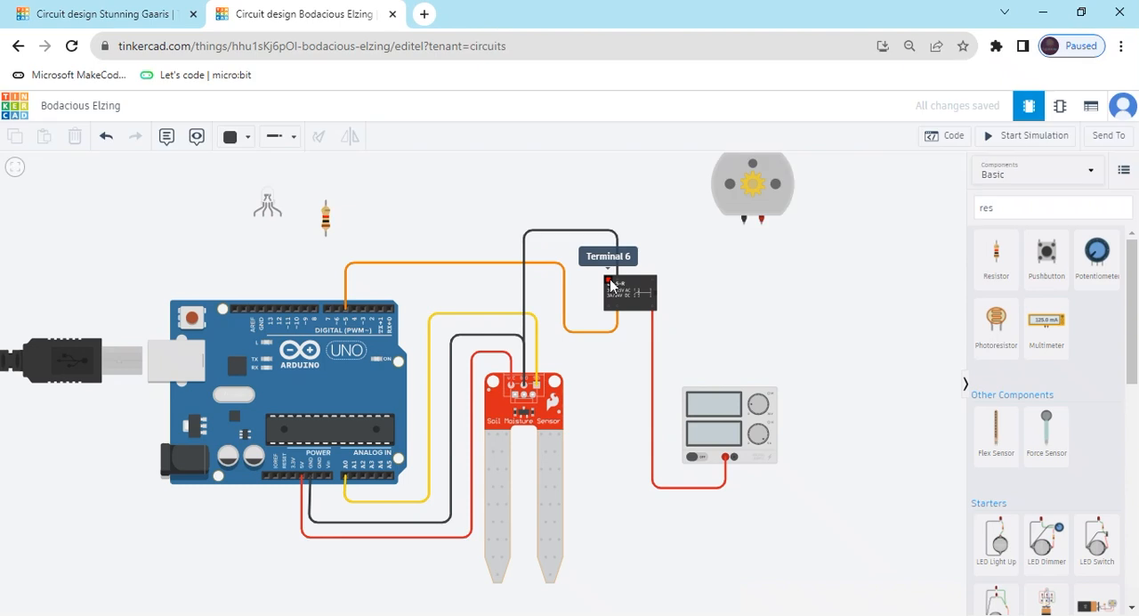
Wire the relay's Terminal 6 up and across to the DC motor's Terminal 2 and color the wire red.
click(610, 285)
click(611, 255)
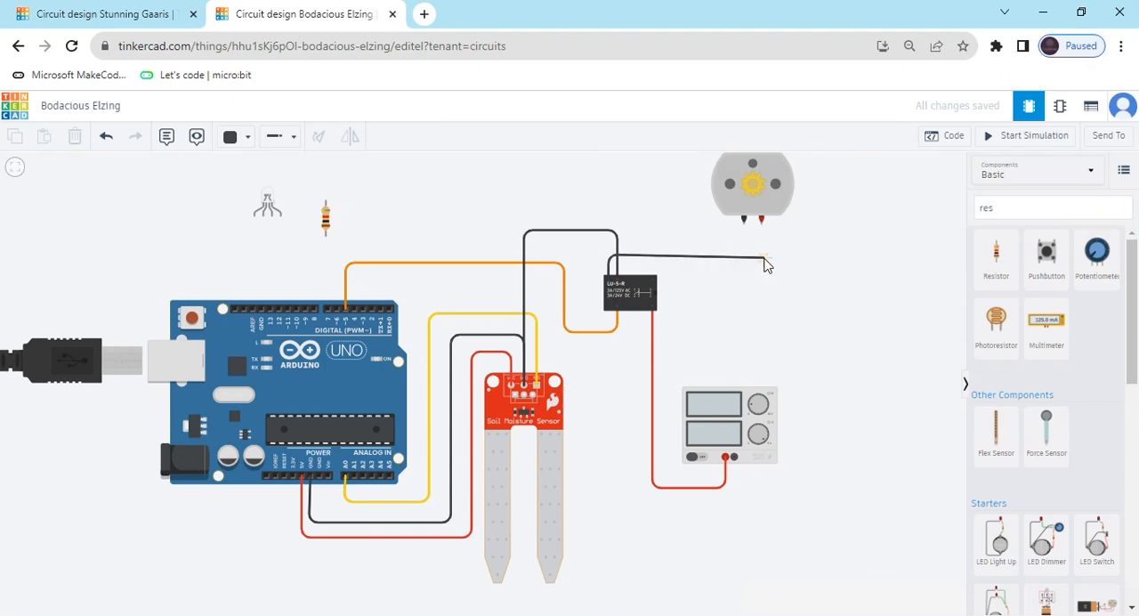
click(764, 256)
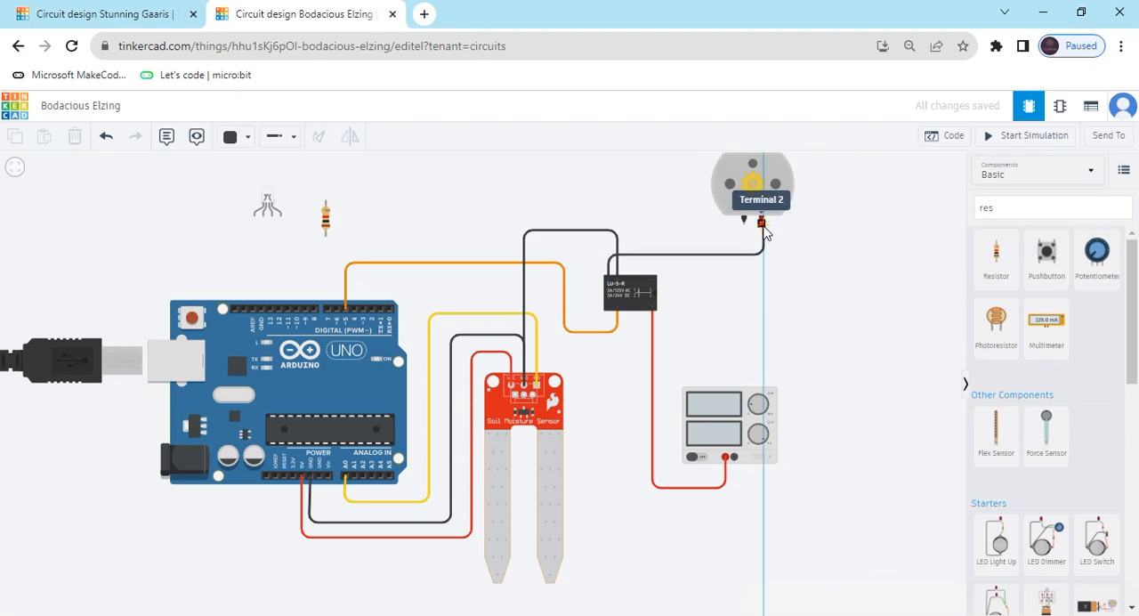
click(760, 220)
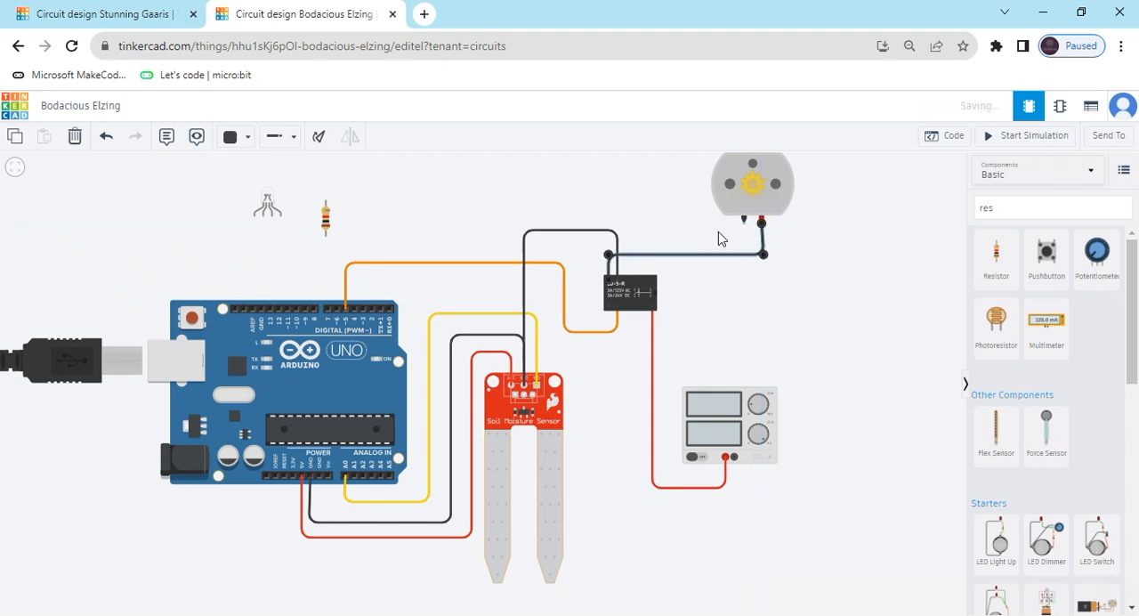
click(234, 138)
click(257, 196)
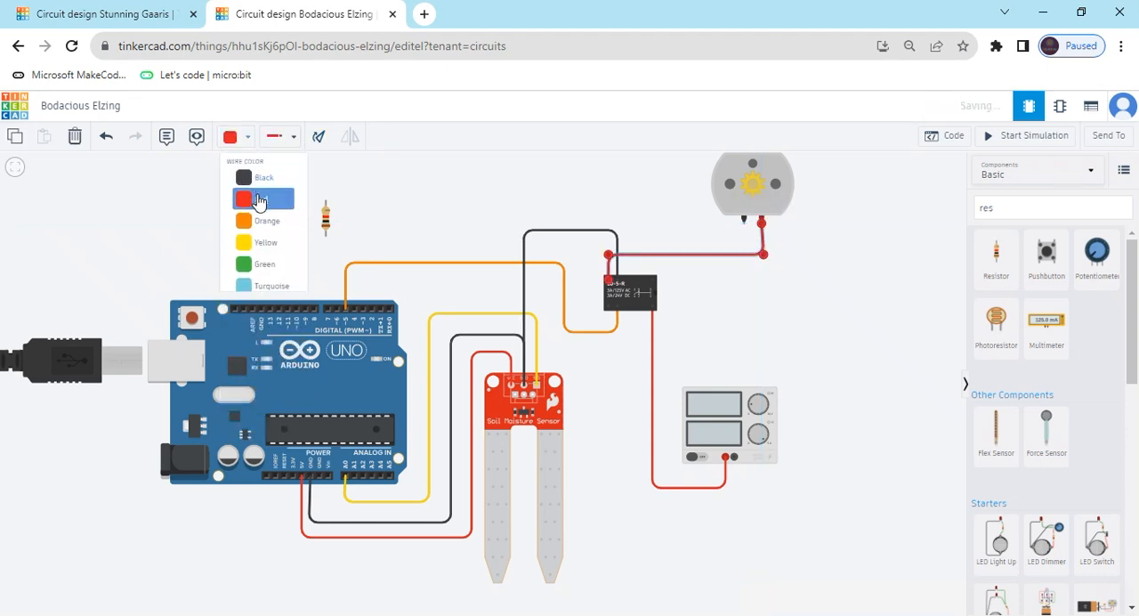
click(659, 240)
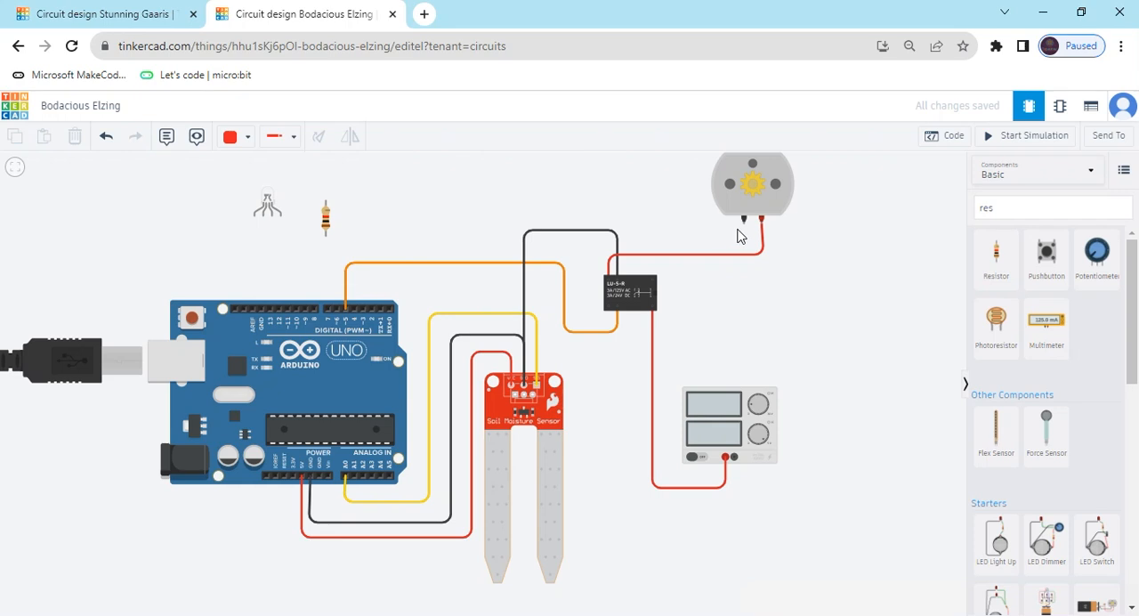
Wire the DC motor's black terminal down around the power supply to its Negative terminal and color the wire black.
click(744, 224)
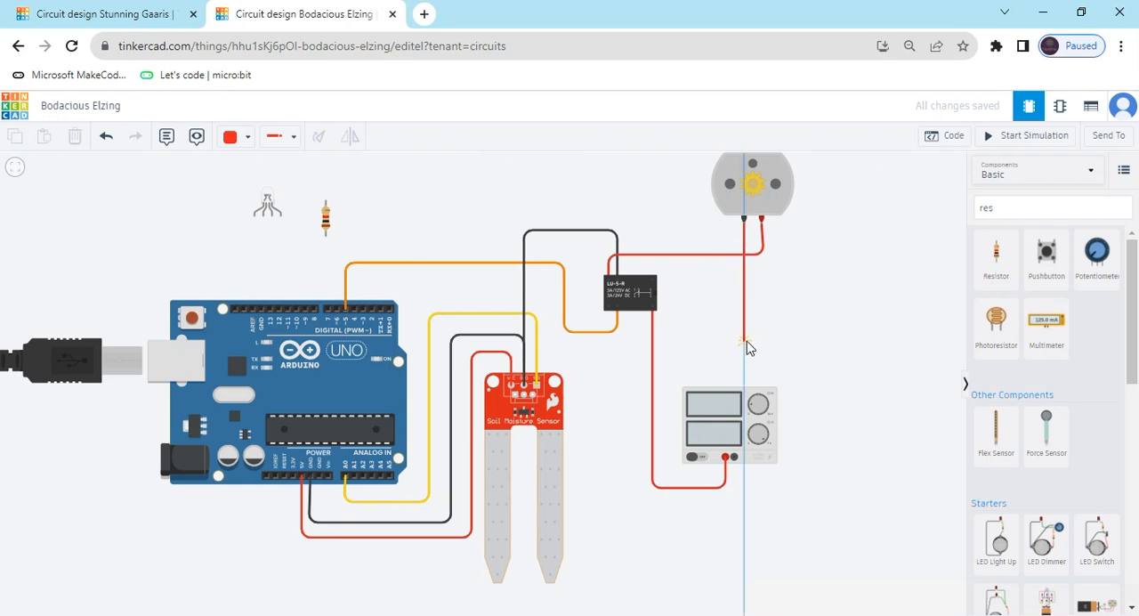
click(745, 337)
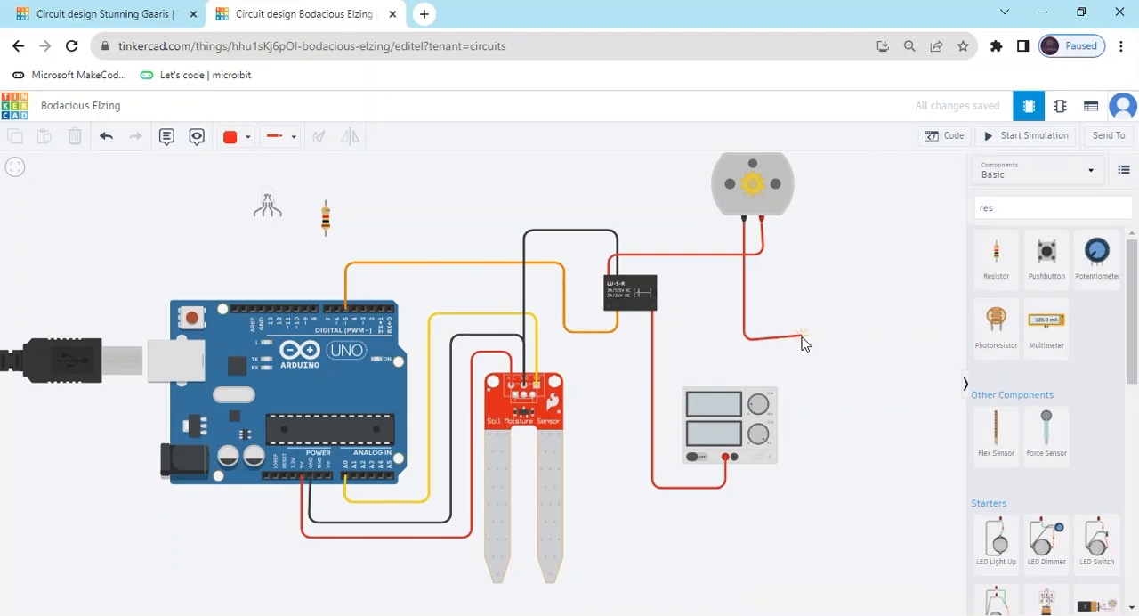
click(801, 340)
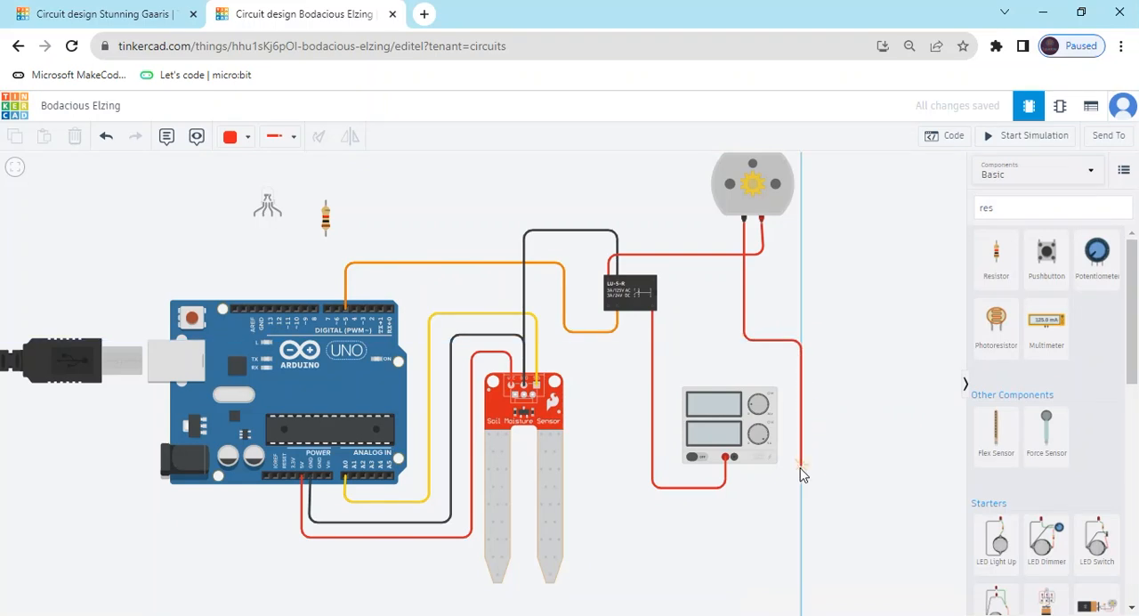
click(801, 482)
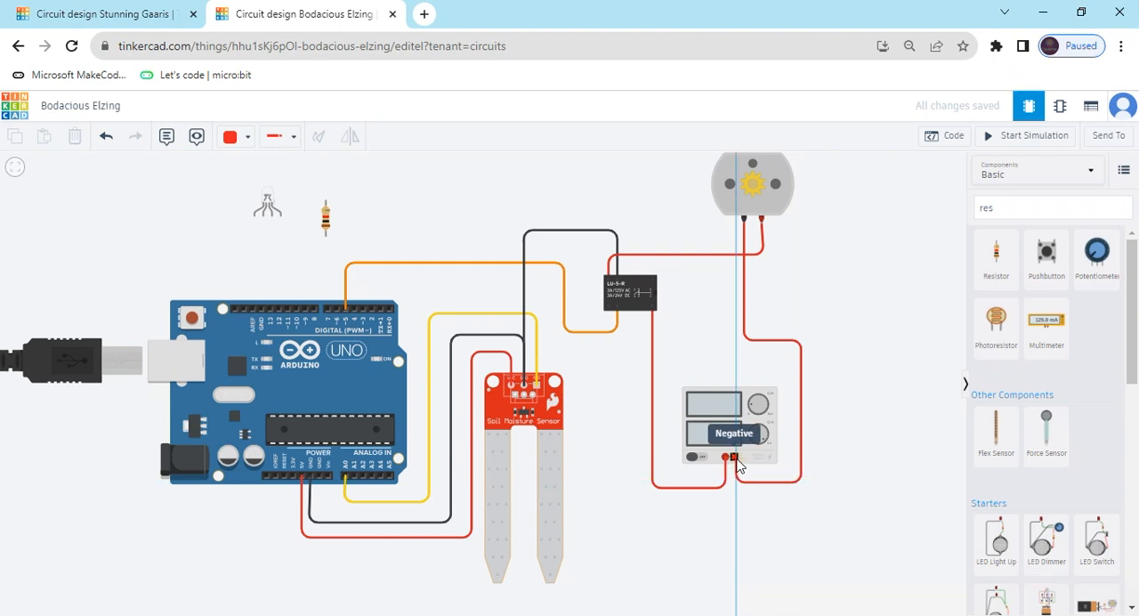
click(736, 483)
click(861, 432)
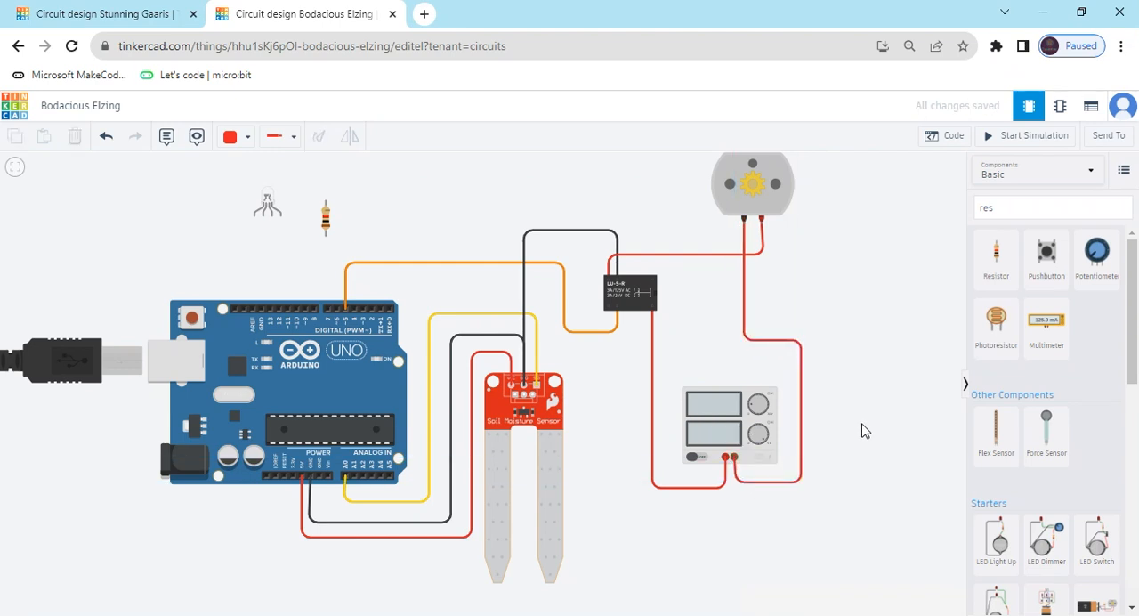
click(750, 347)
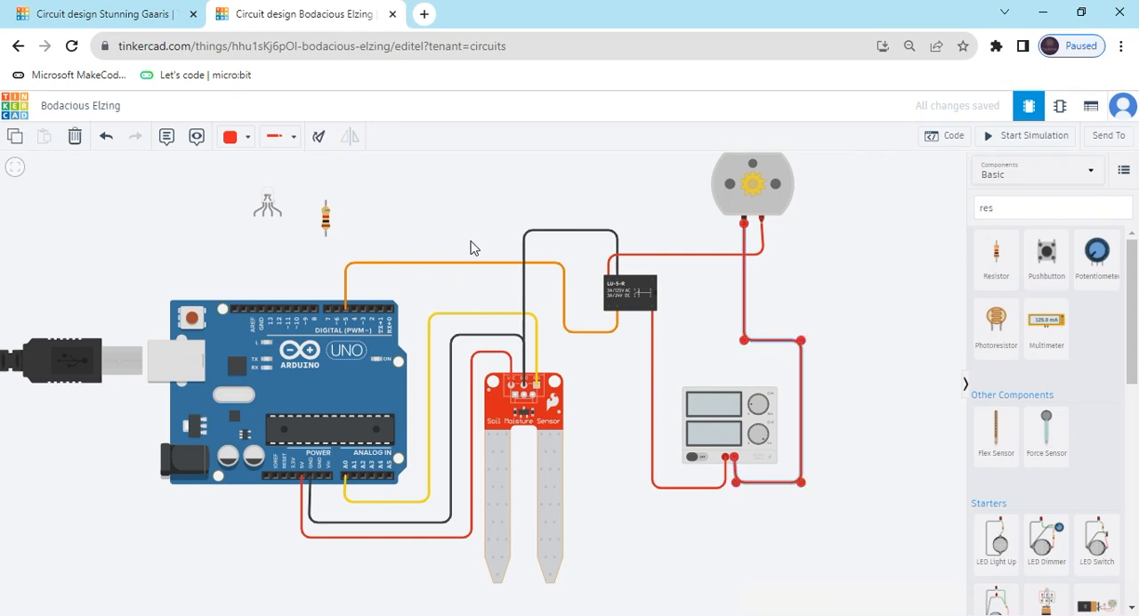
click(243, 139)
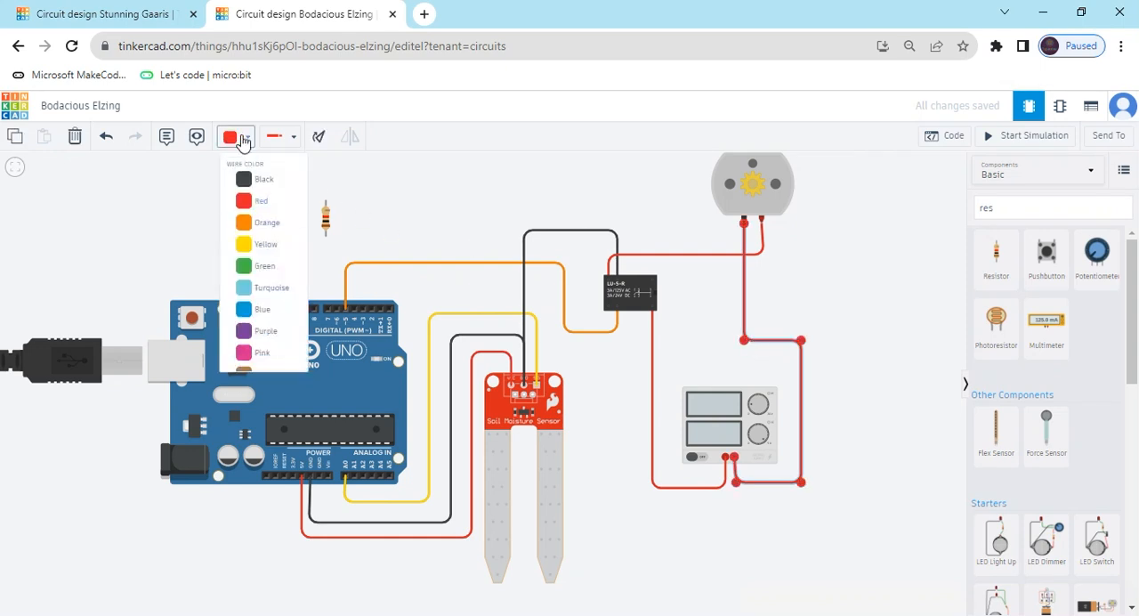
click(263, 180)
click(658, 229)
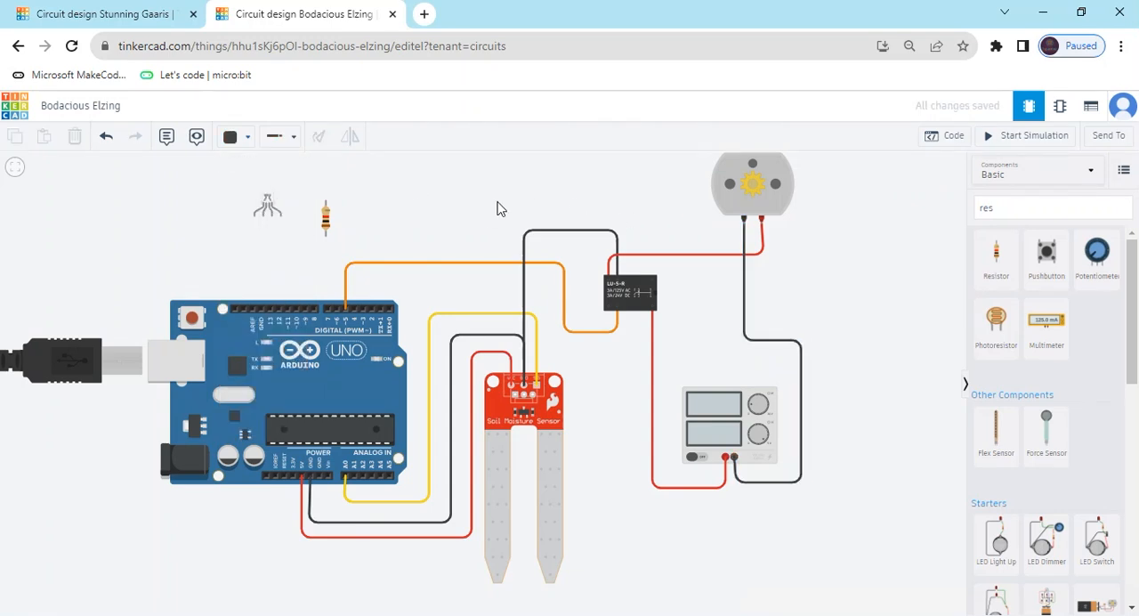
Move the RGB LED slightly up and place the resistor directly under the LED's second leg from the left.
scroll(429, 215, down, 1)
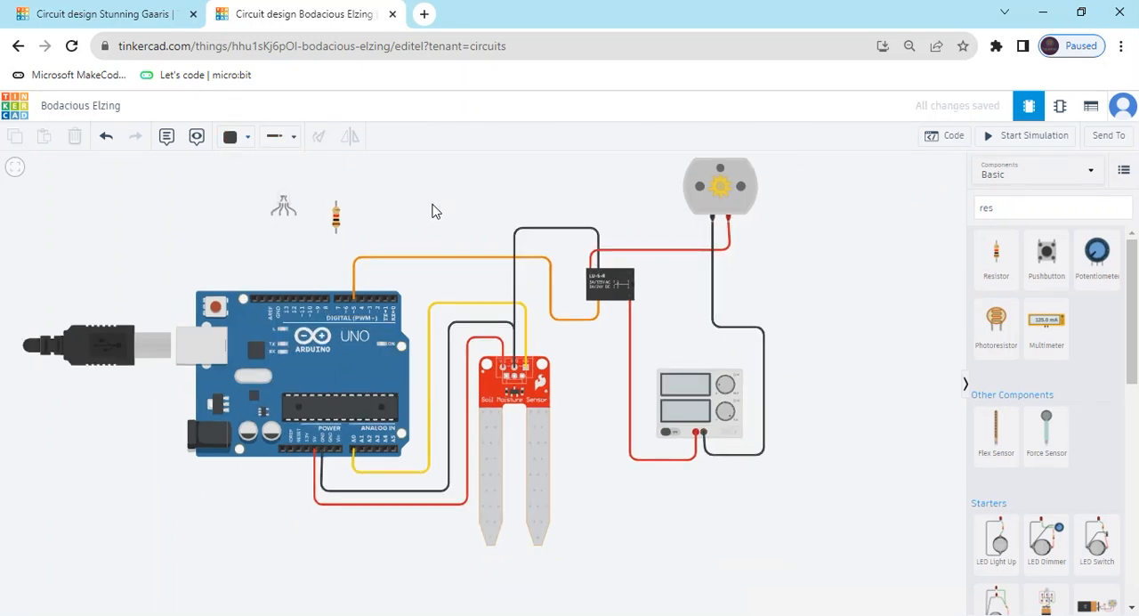
drag(431, 211, 483, 226)
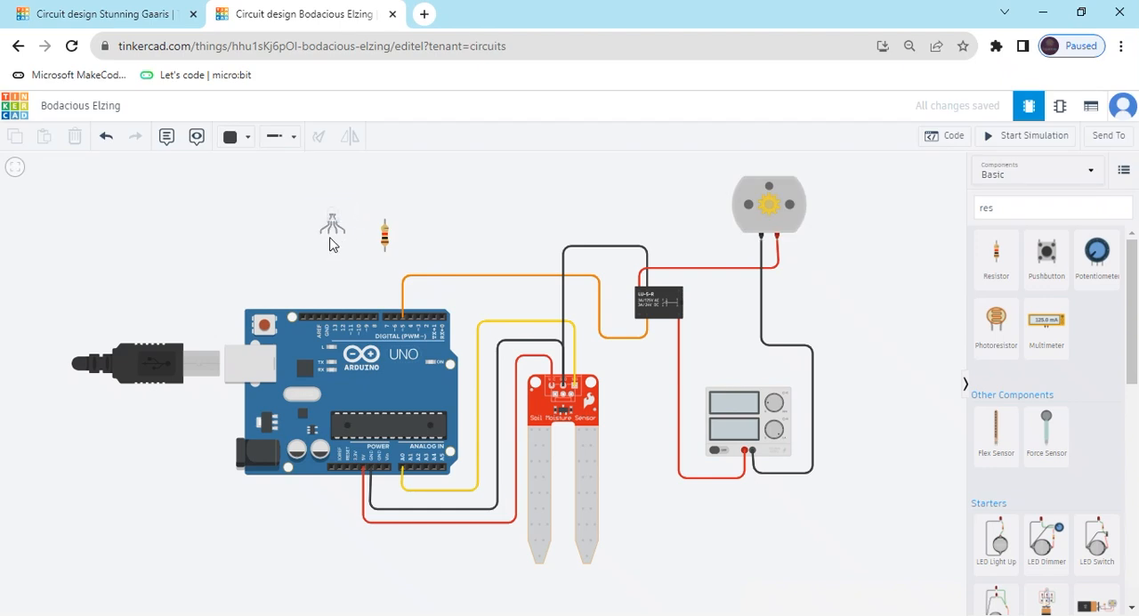
drag(331, 224, 330, 207)
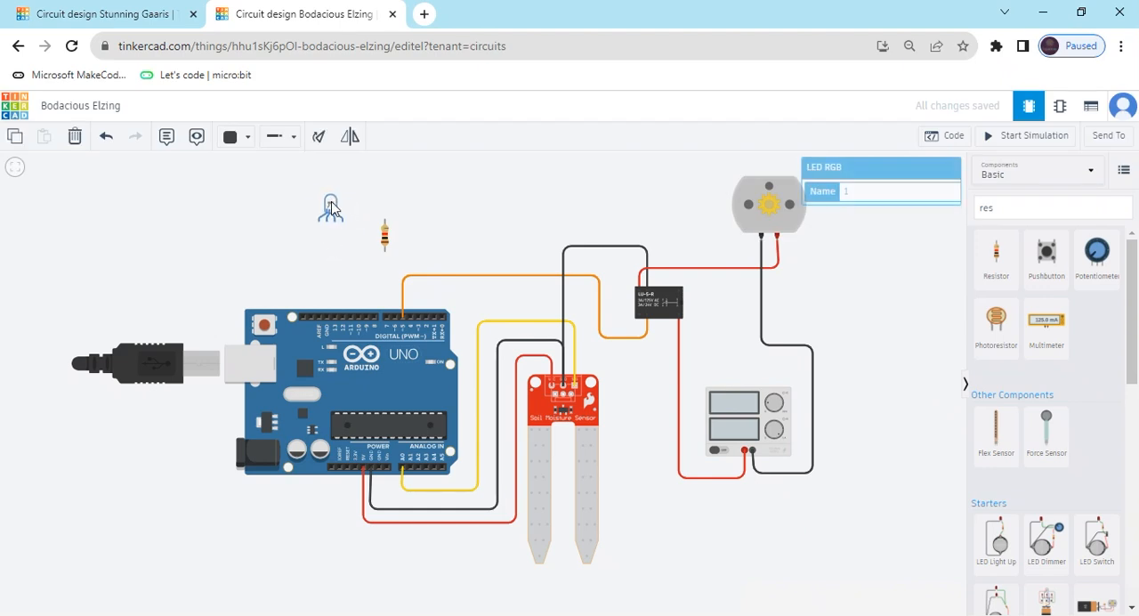
click(360, 237)
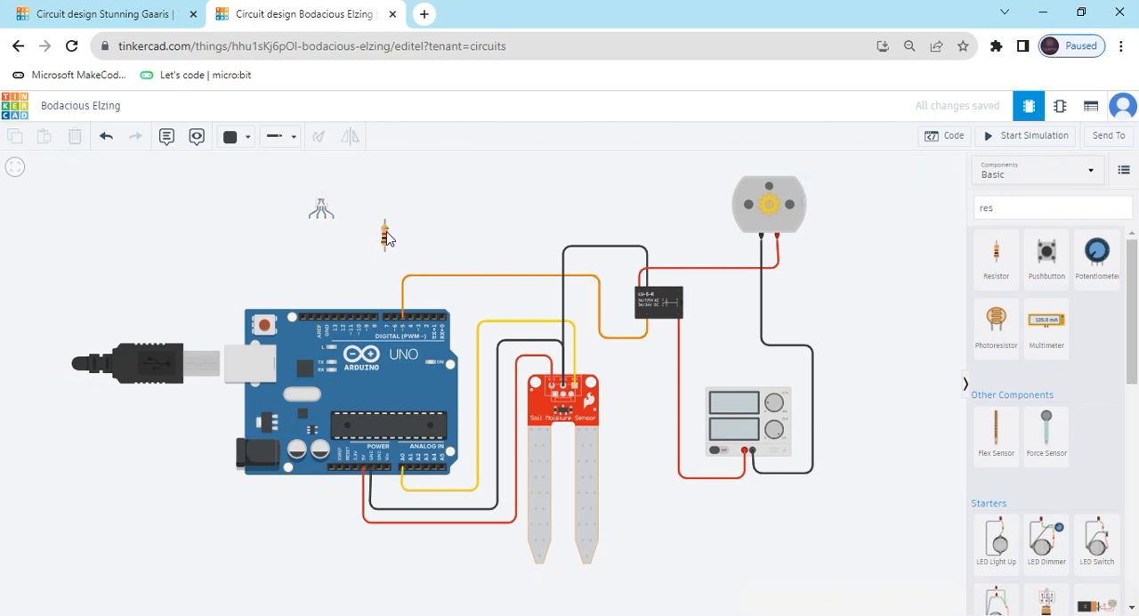
drag(387, 239, 320, 237)
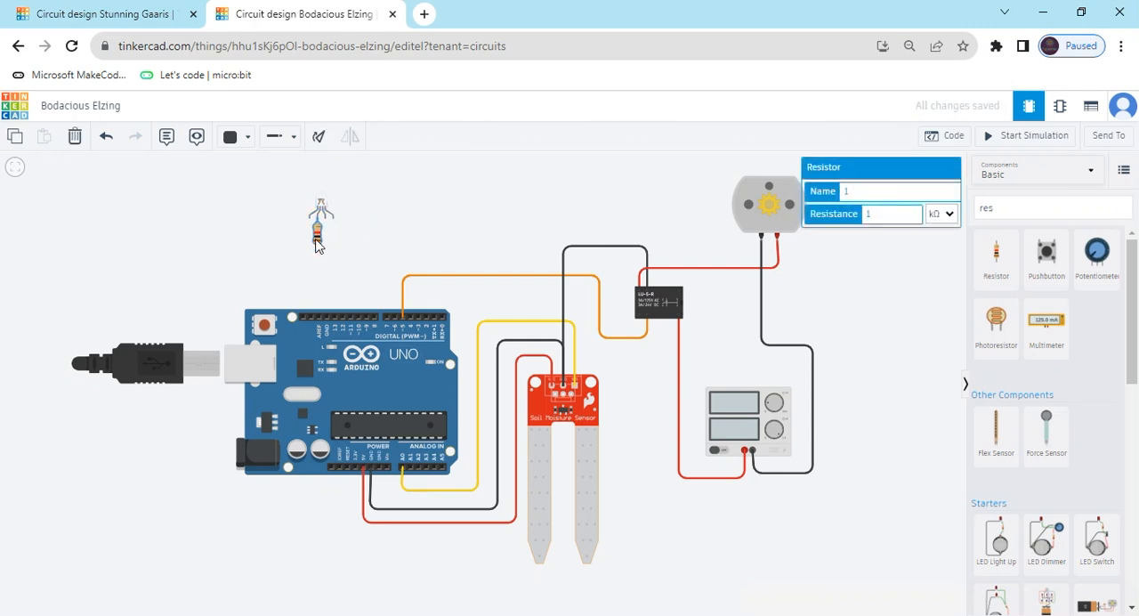
Set the resistor's resistance to 330 Ω.
click(875, 212)
key(BackSpace)
text(330)
click(940, 214)
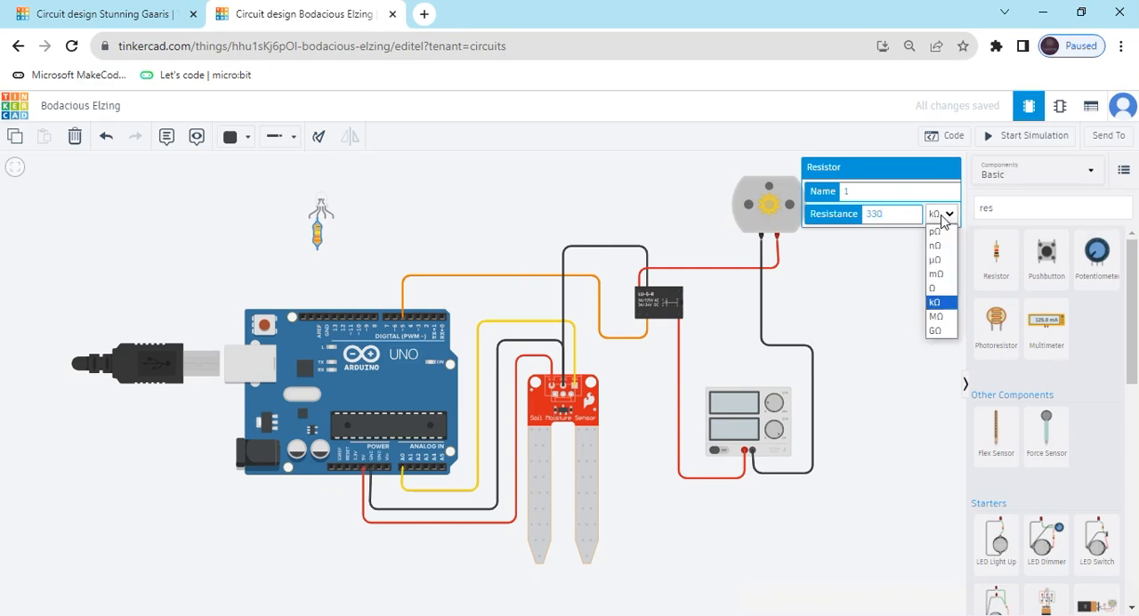
click(942, 297)
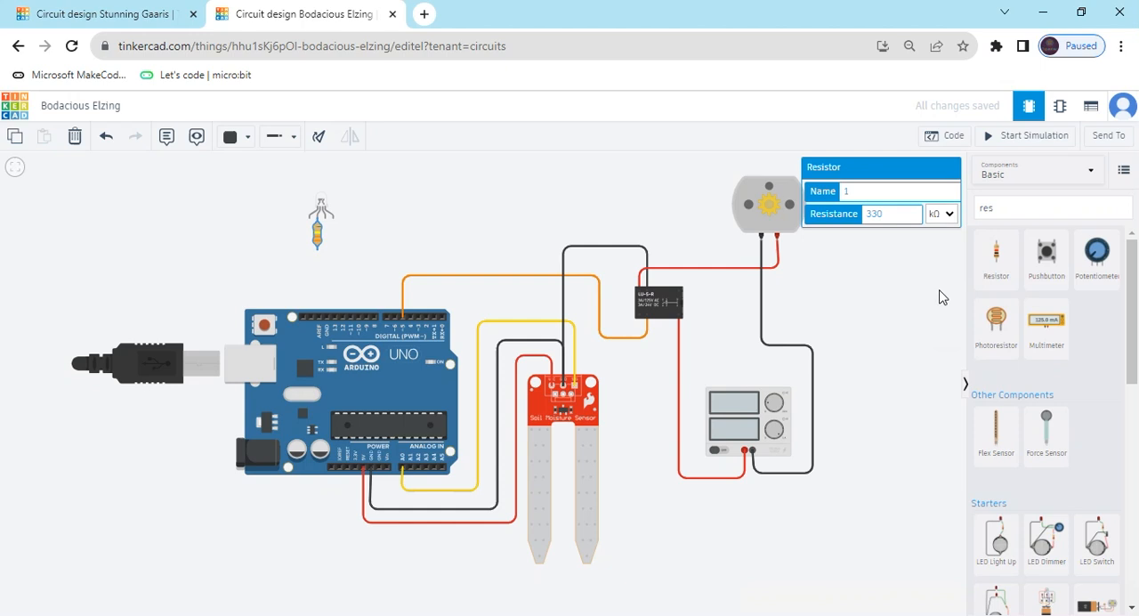
Wire the resistor's lower end down to the Arduino's GND pin next to AREF, leaving the wire black.
click(316, 243)
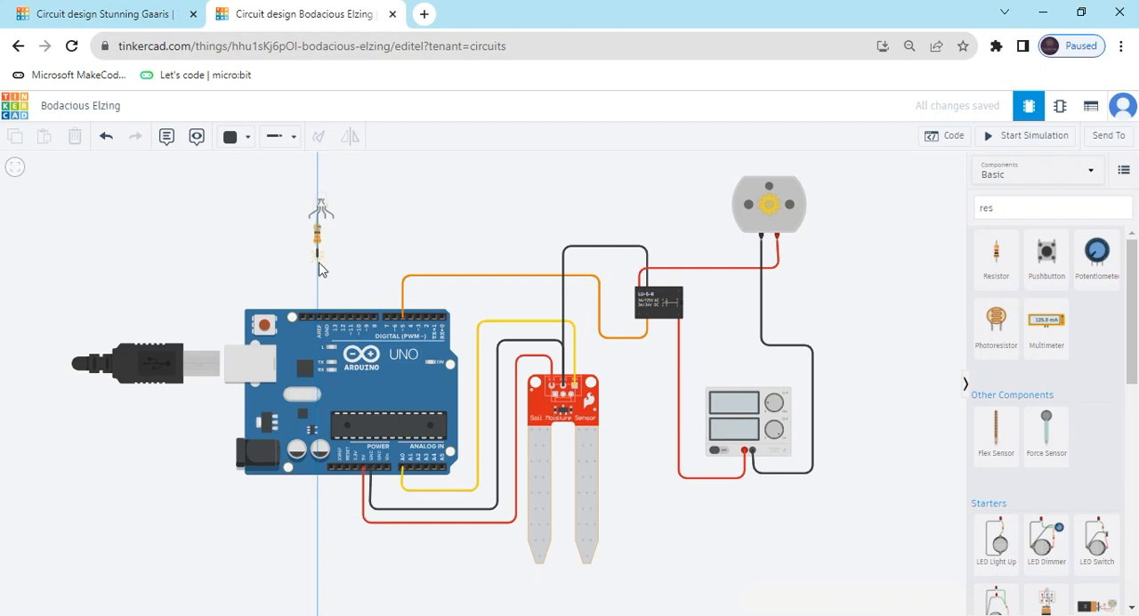
click(319, 302)
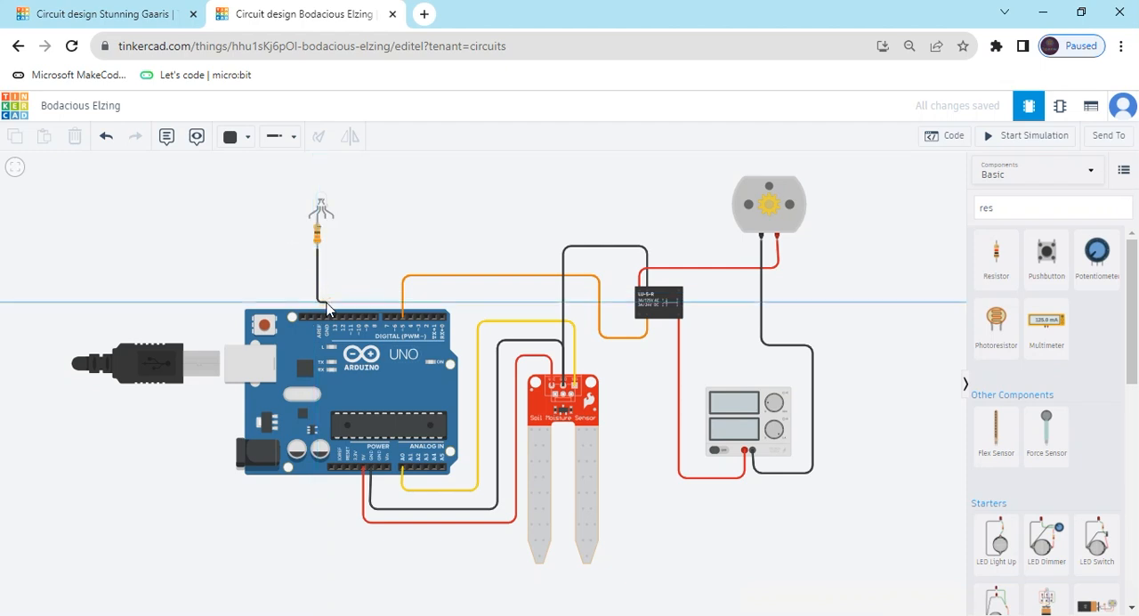
click(326, 304)
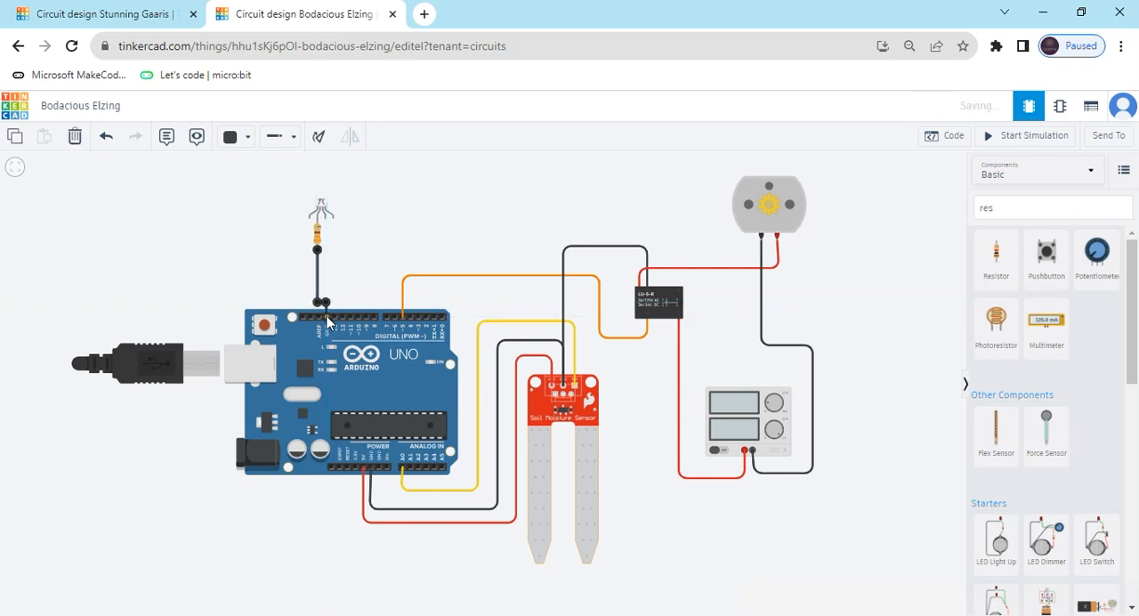
click(353, 247)
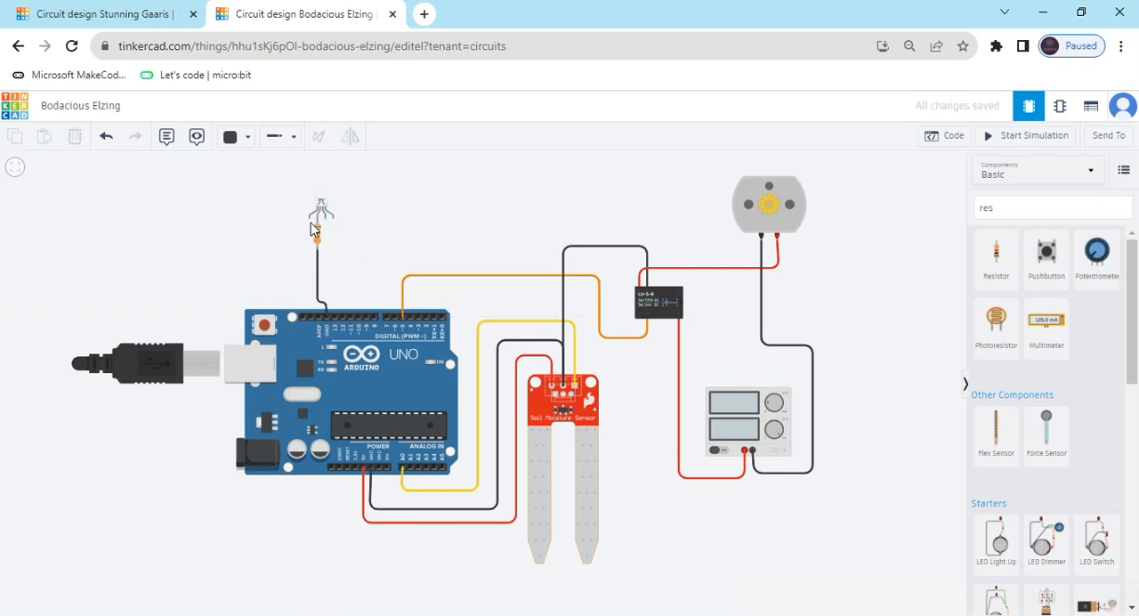
Wire the RGB LED's leftmost leg down and across to the Arduino's digital pin 12 and color the wire purple.
drag(313, 239, 344, 277)
click(346, 283)
click(236, 139)
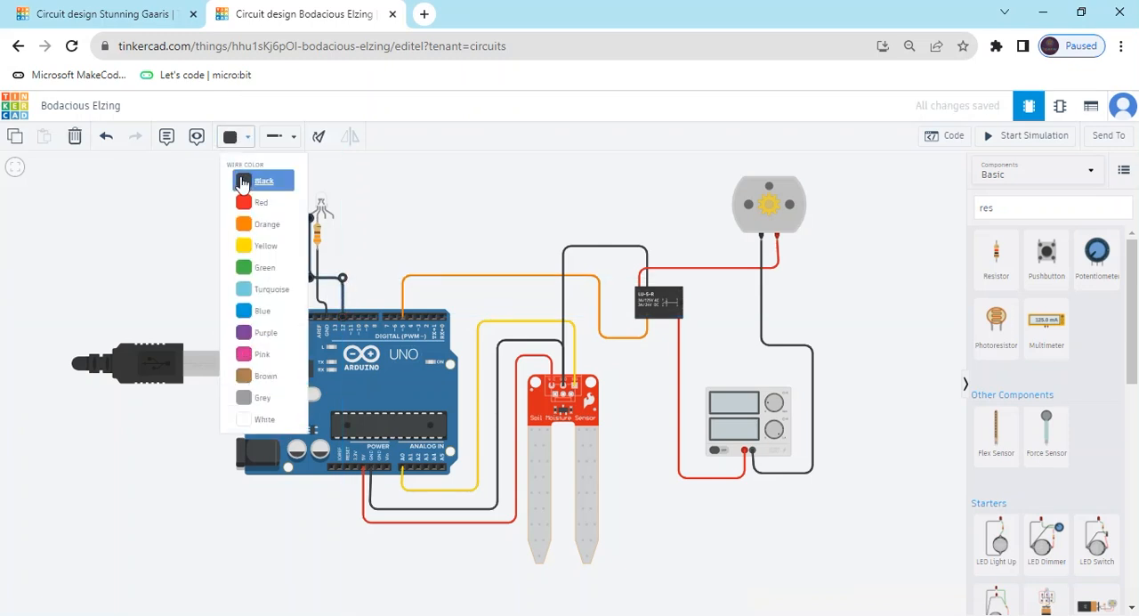
click(266, 336)
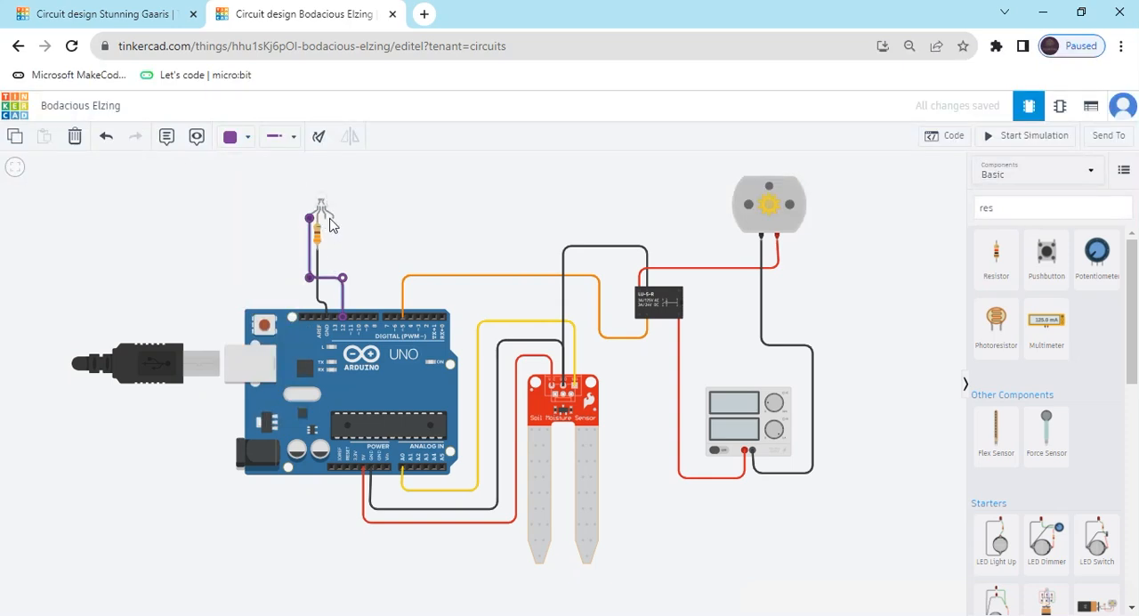
Wire the RGB LED's rightmost leg to the Arduino's pin D11, color the wire pink, and shift its bend slightly inward.
click(330, 219)
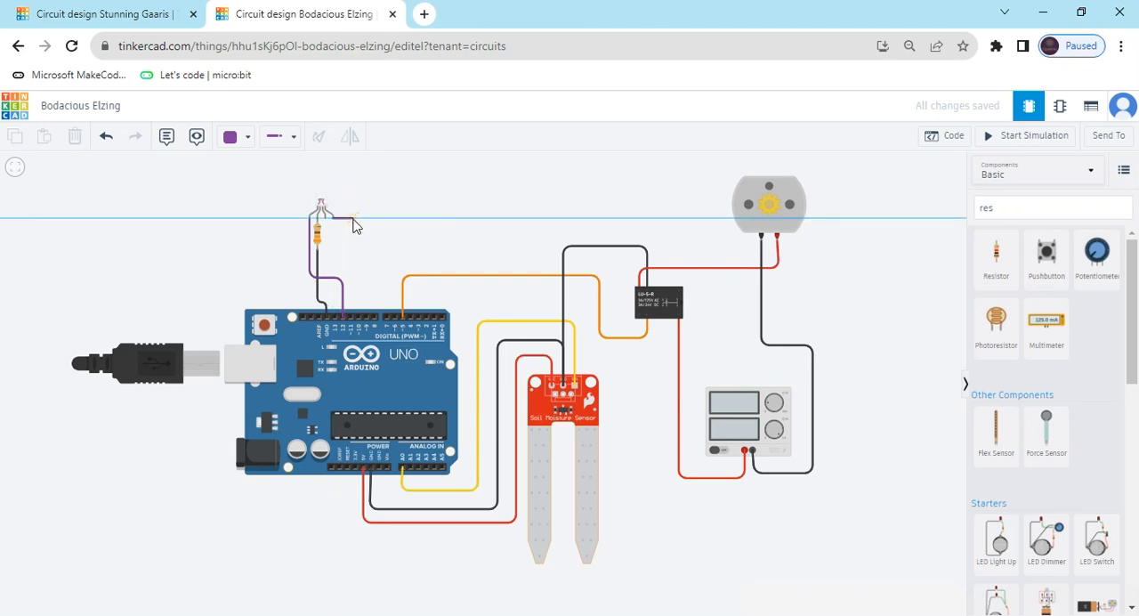
click(352, 218)
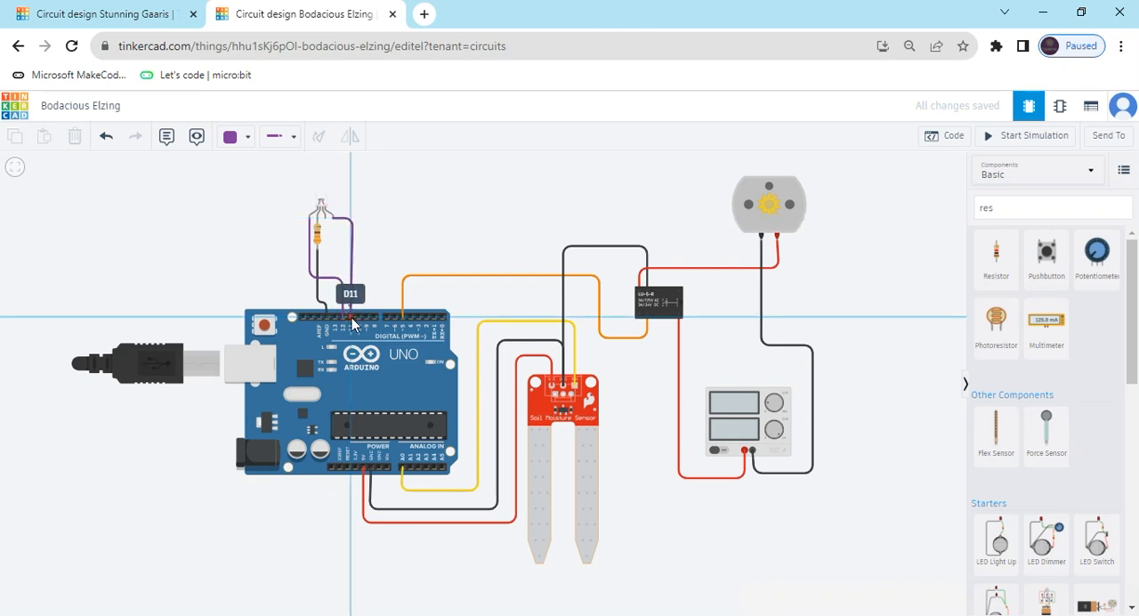
click(352, 324)
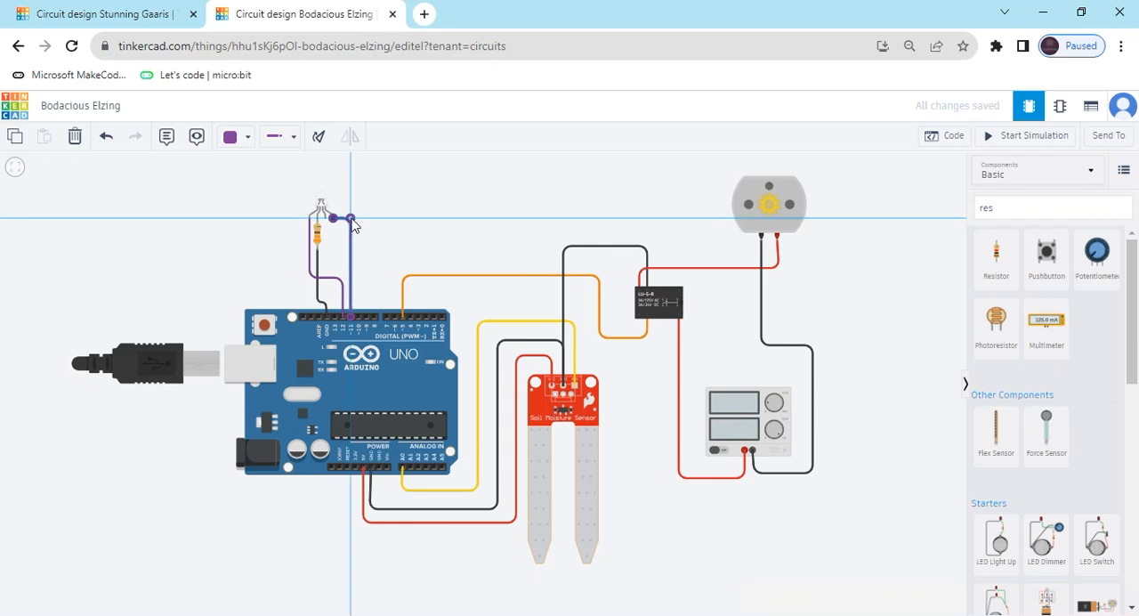
click(234, 141)
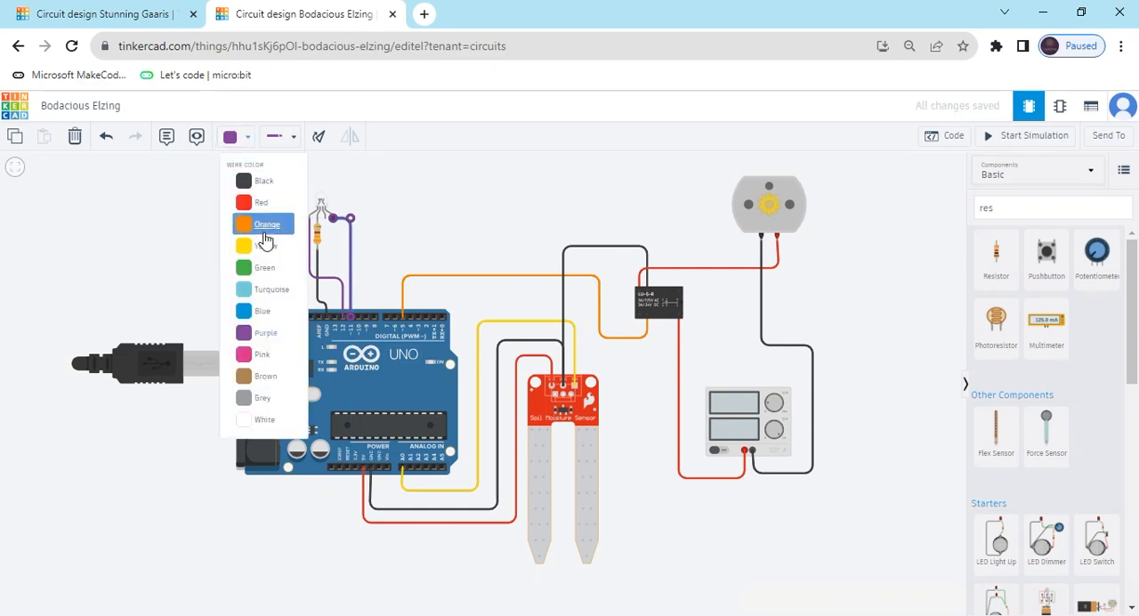
click(261, 354)
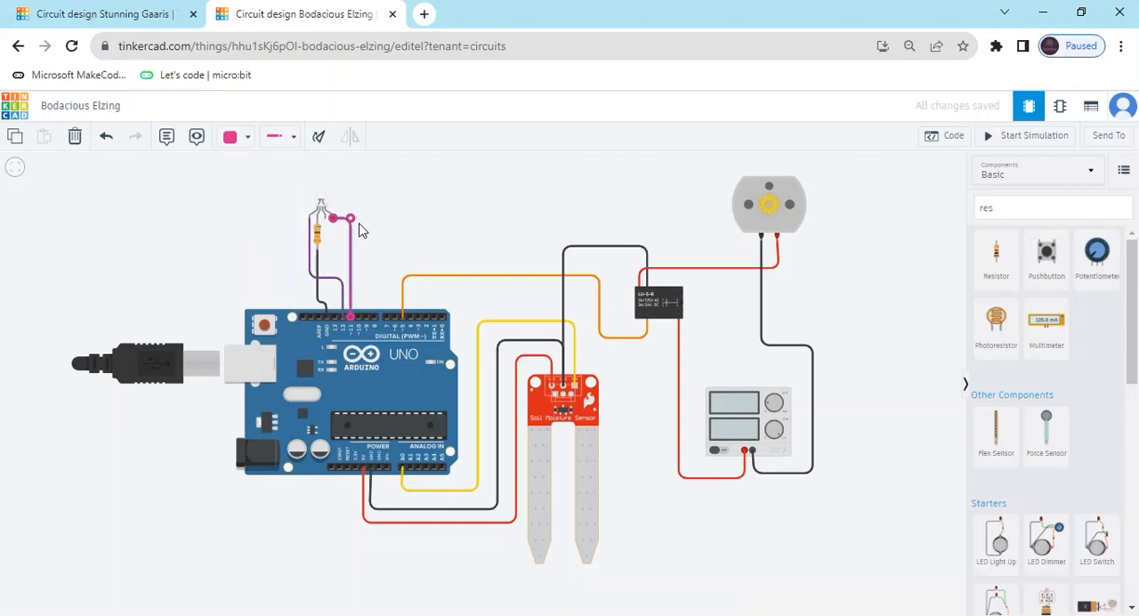
drag(356, 229, 352, 224)
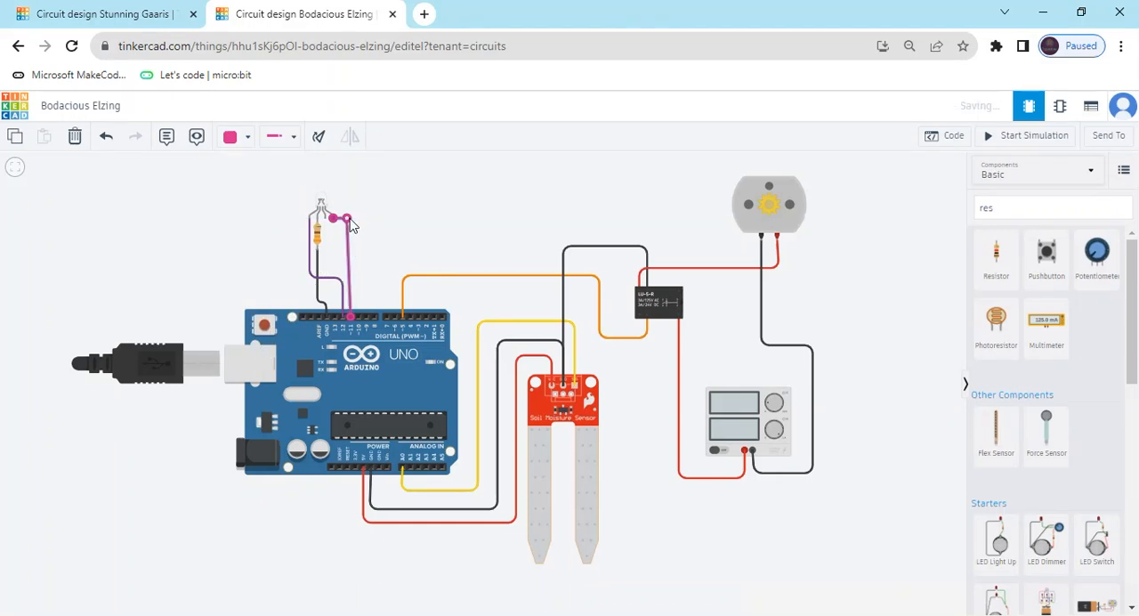
Open the block code editor and remove the default on start and forever blocks from the workspace.
click(458, 227)
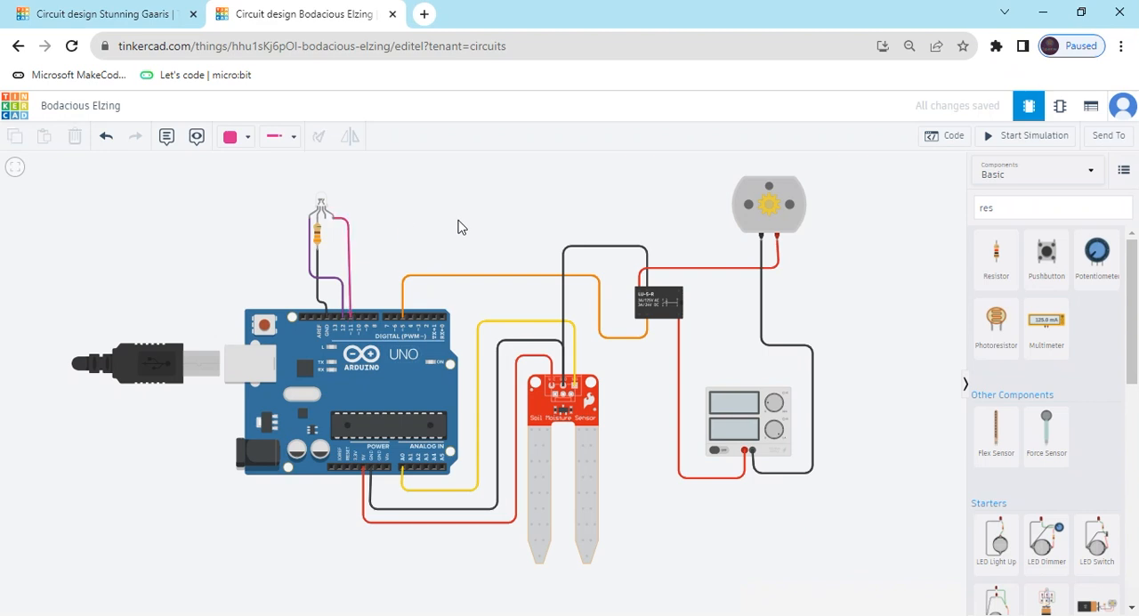
click(948, 136)
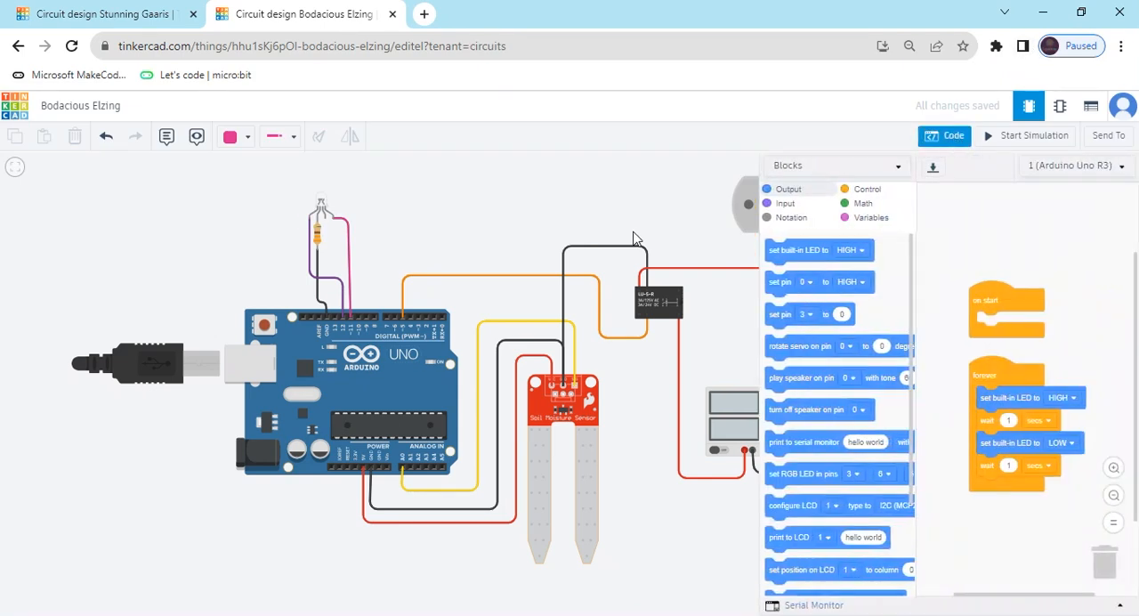
drag(653, 221, 488, 221)
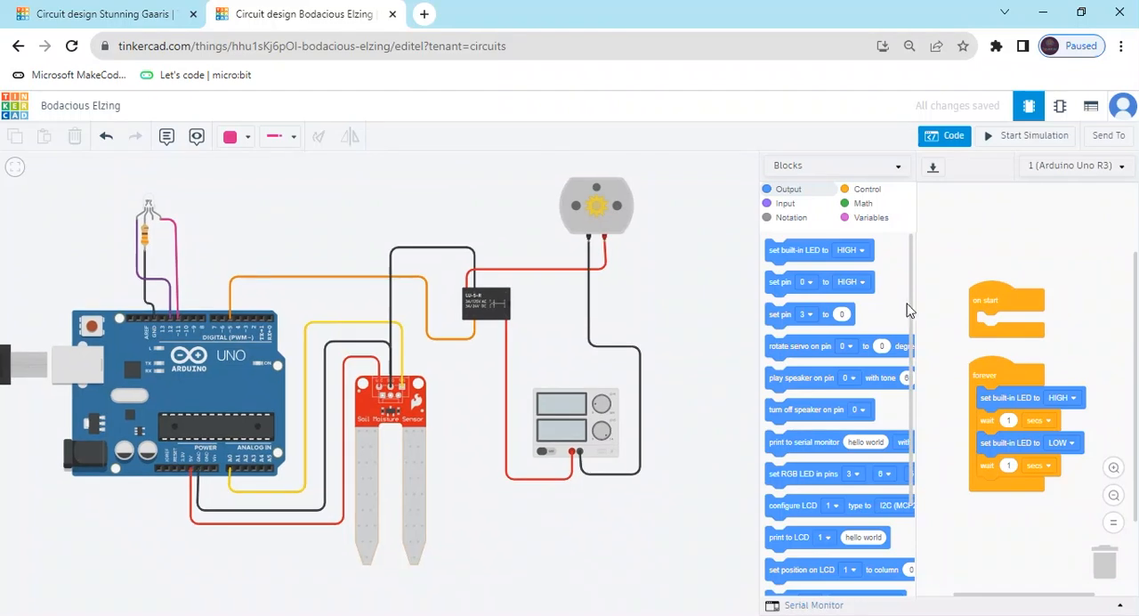
drag(994, 297, 823, 316)
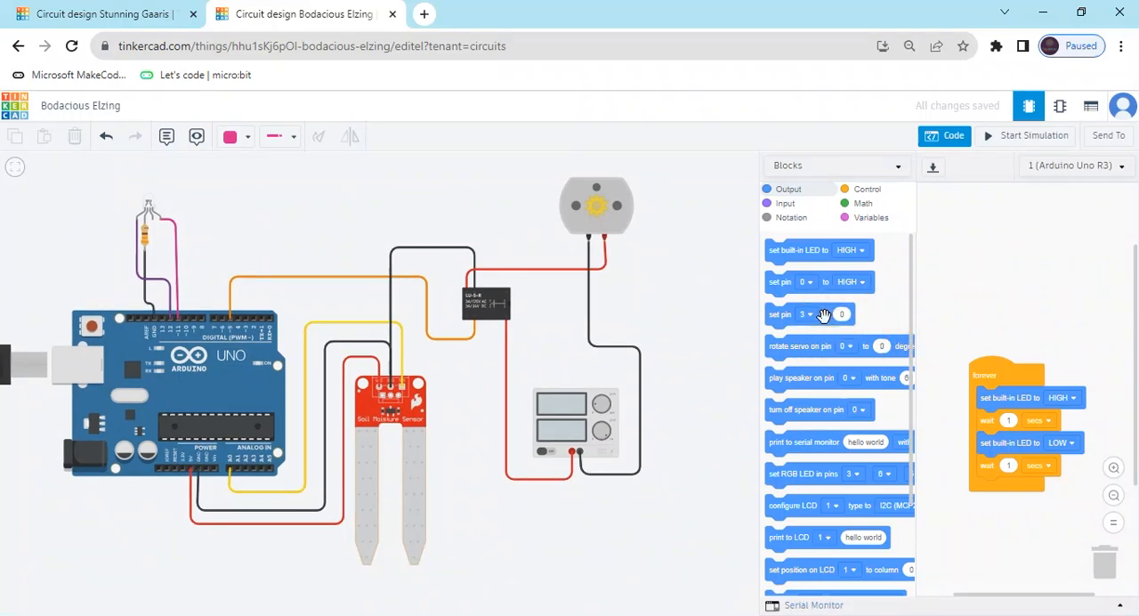
drag(1016, 383, 836, 369)
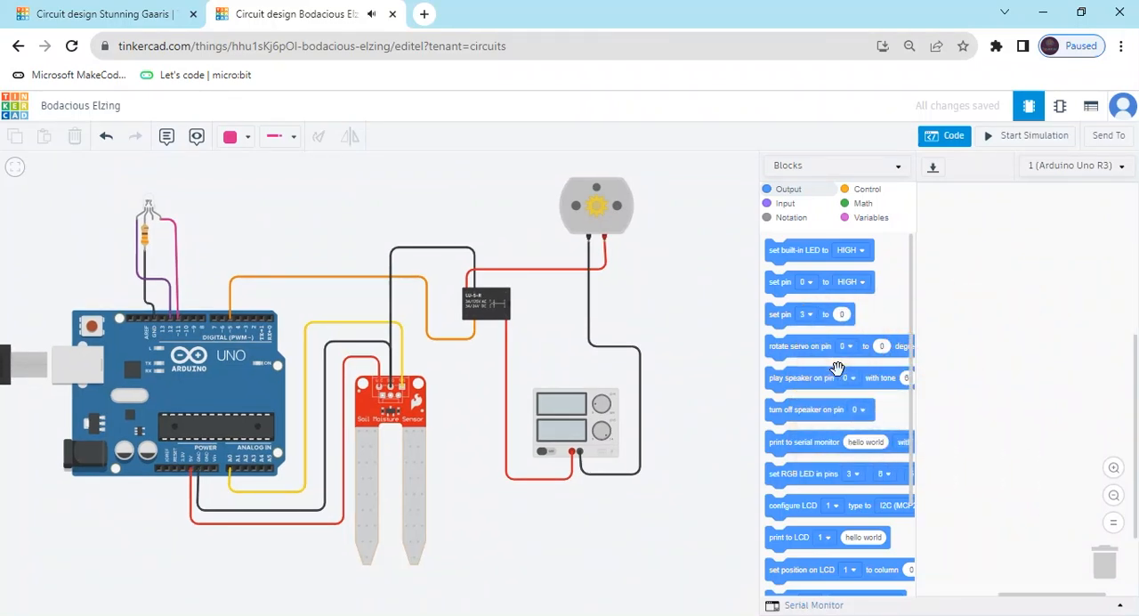
Create a new variable named soilsensor.
click(871, 219)
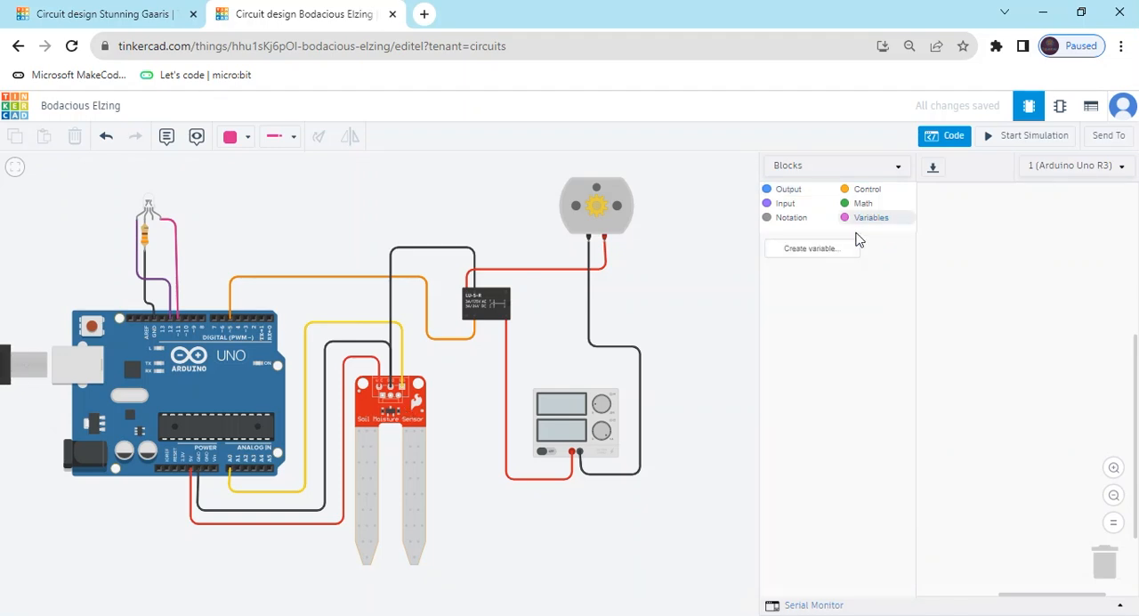
click(822, 257)
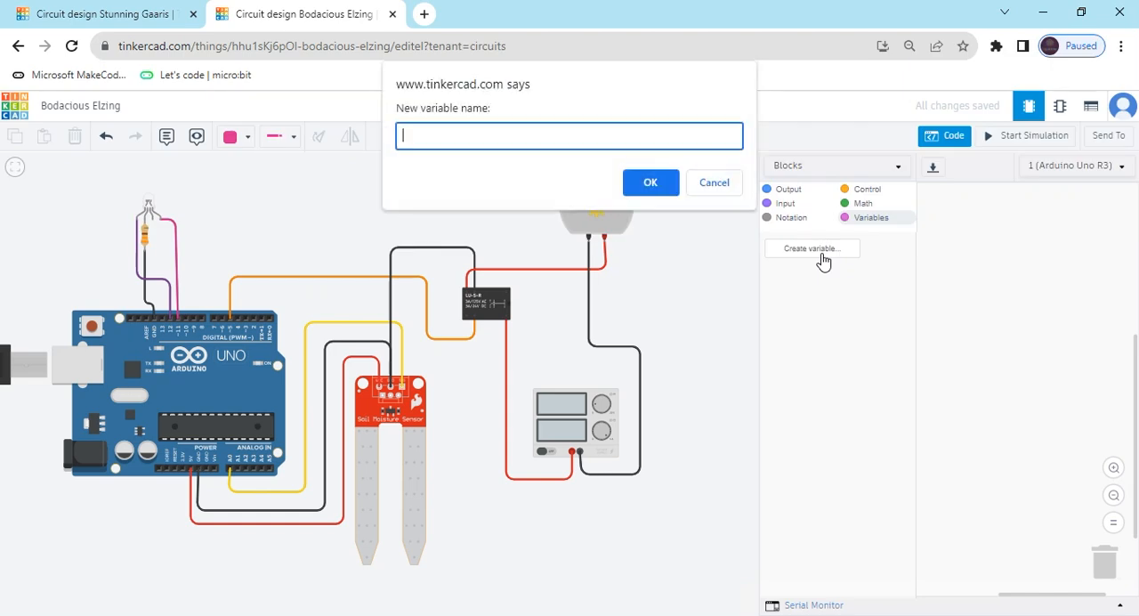
text(soilsensor)
click(420, 139)
key(BackSpace)
click(650, 185)
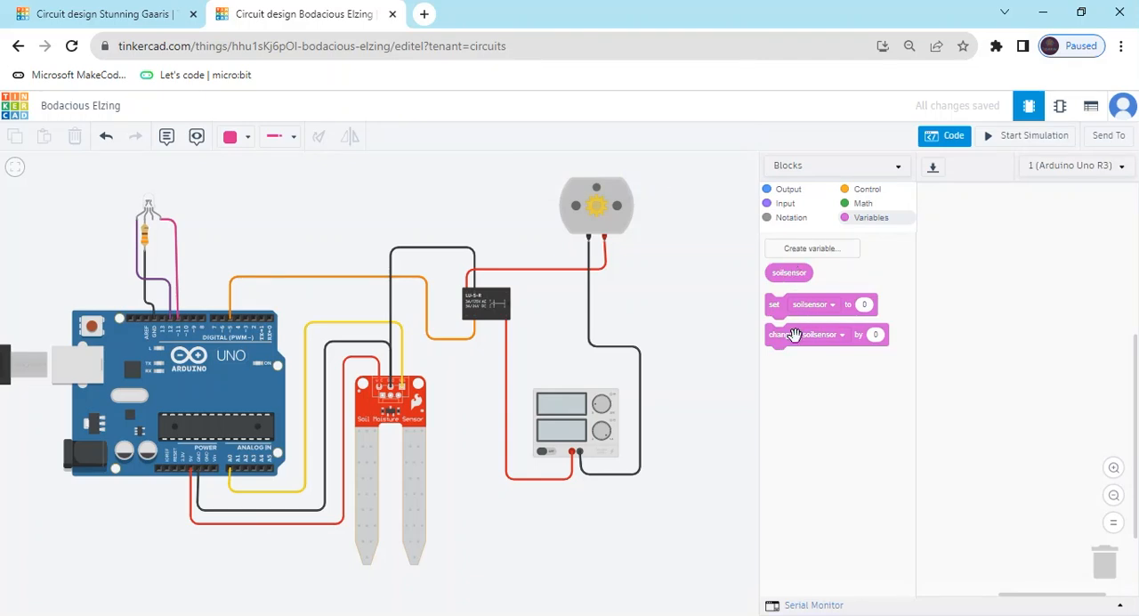
Add a block to the empty workspace that sets soilsensor to the reading of analog pin A0.
drag(773, 305, 972, 231)
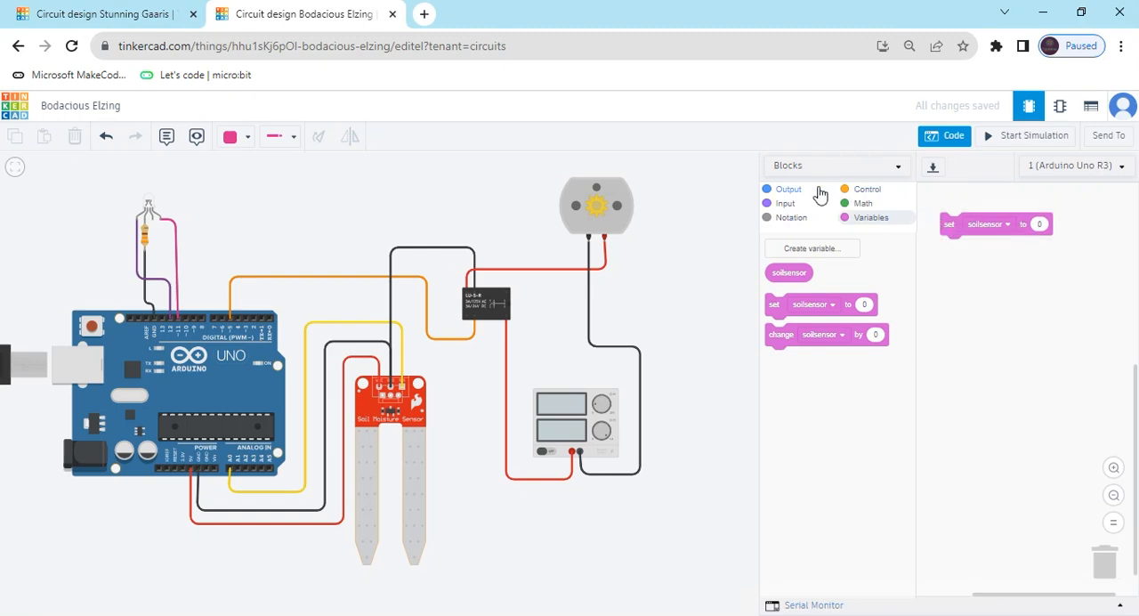
click(789, 206)
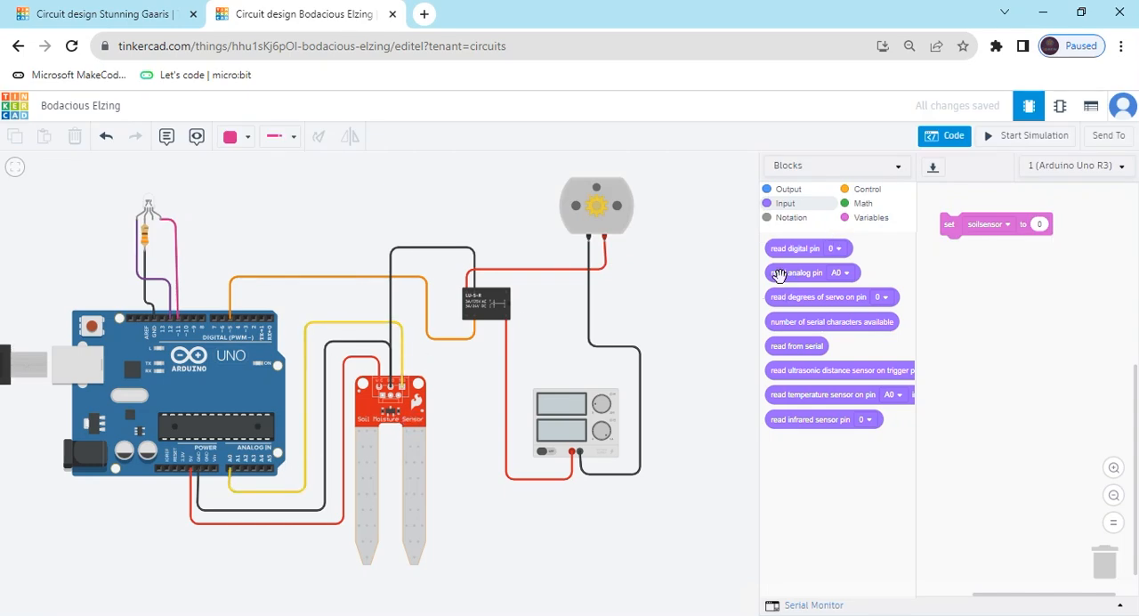
drag(776, 273, 1048, 220)
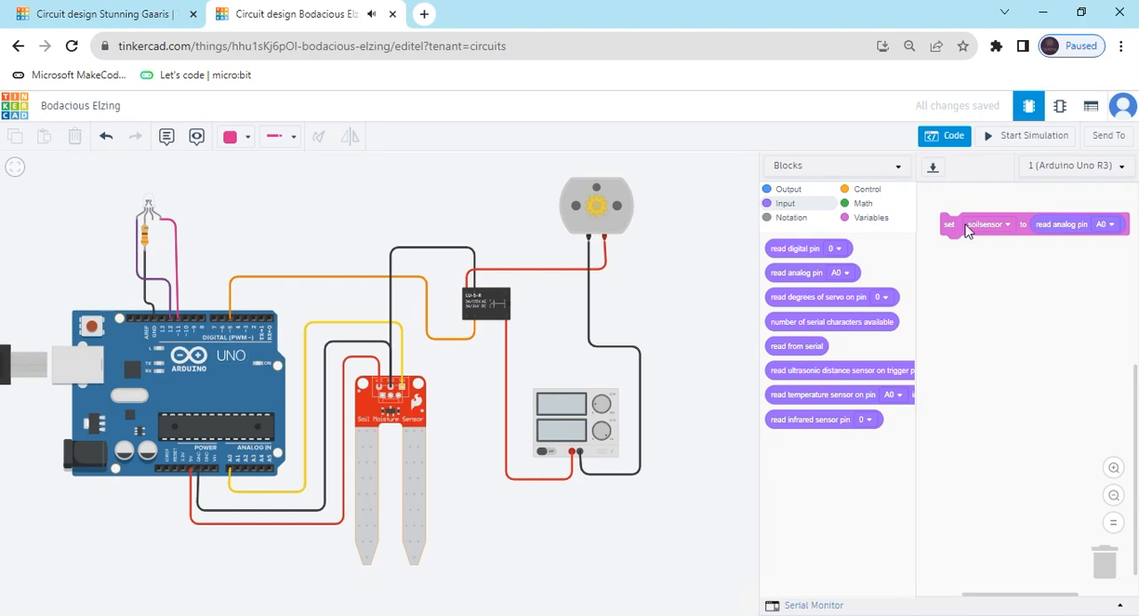
drag(966, 228, 948, 223)
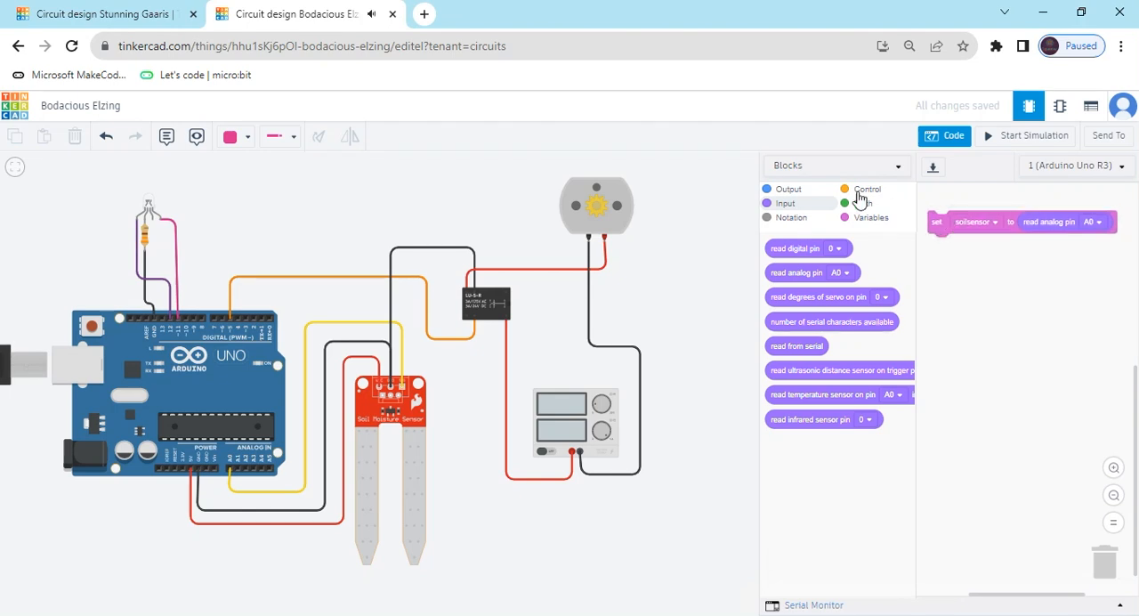
Add a print to serial monitor block below the set block, printing the soilsensor variable with a newline.
click(781, 189)
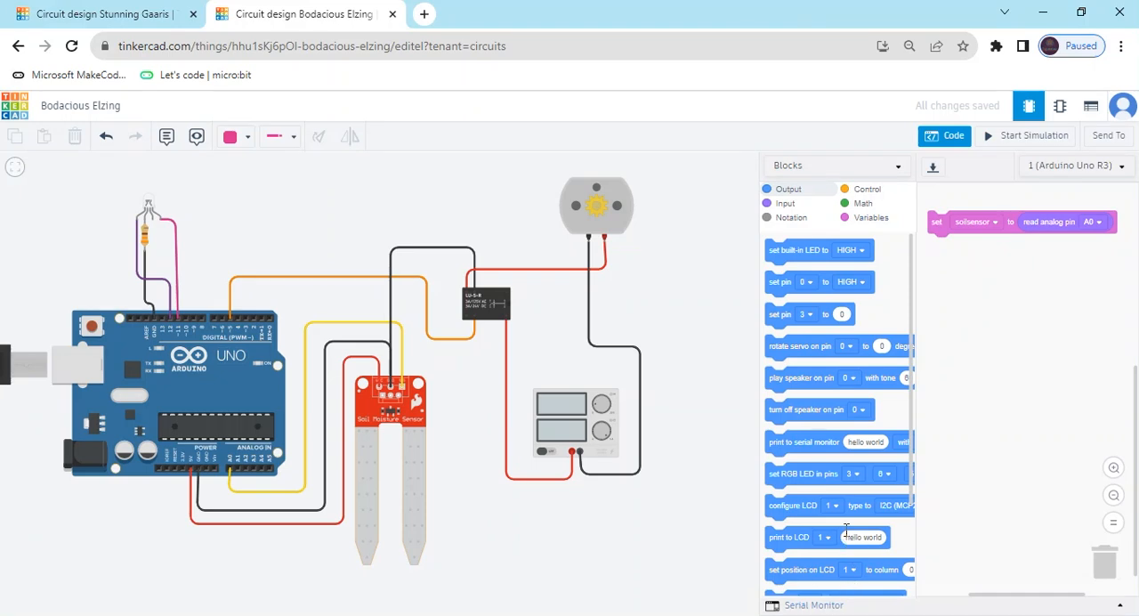
drag(783, 445, 956, 265)
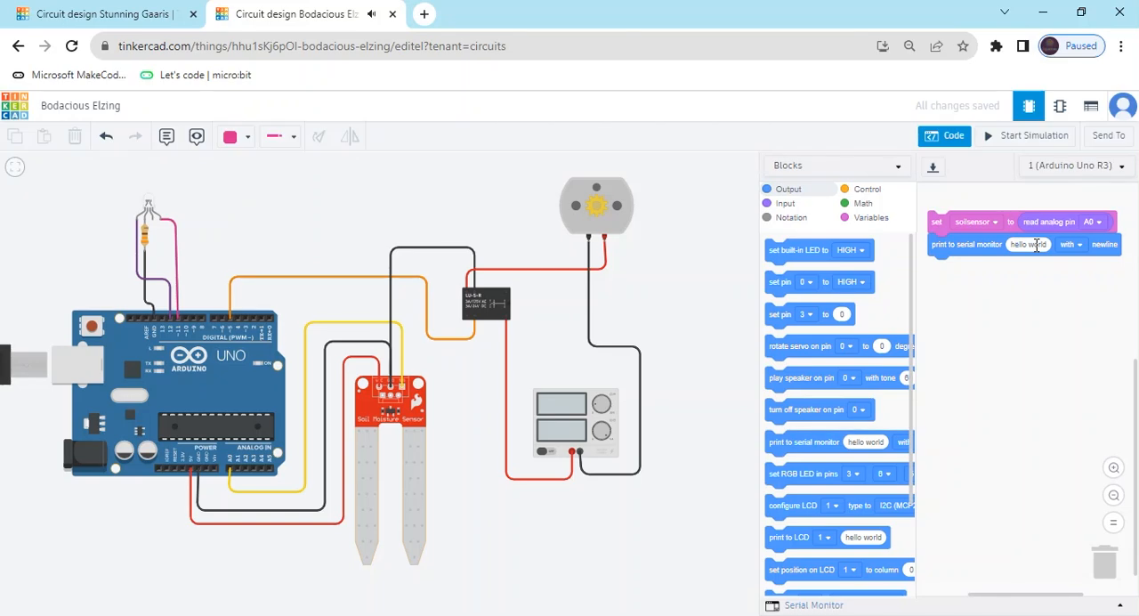
click(871, 219)
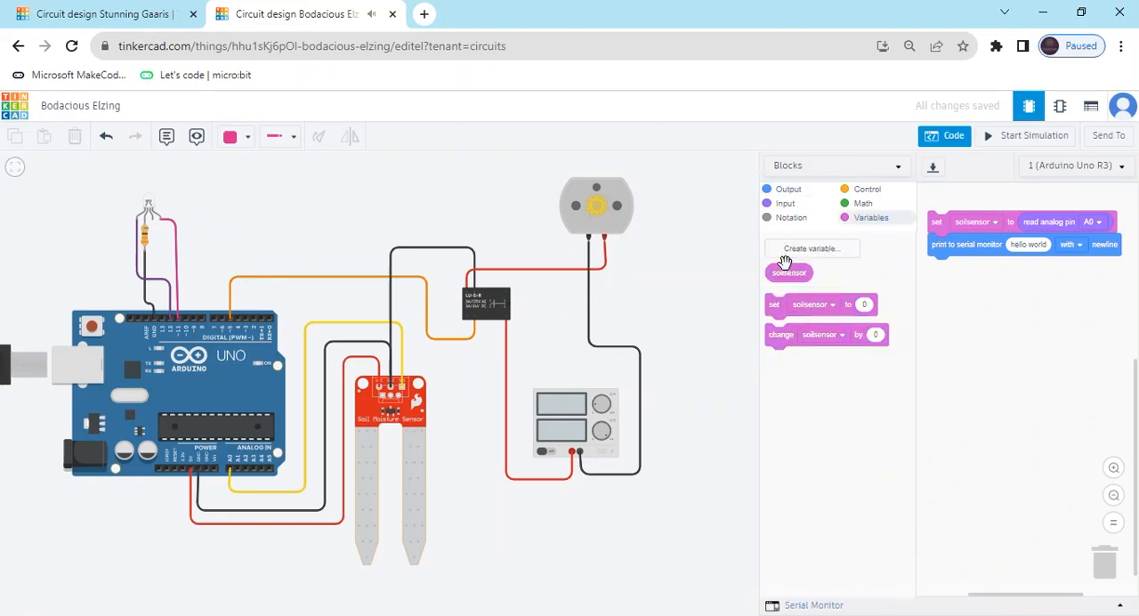
drag(785, 274, 1031, 249)
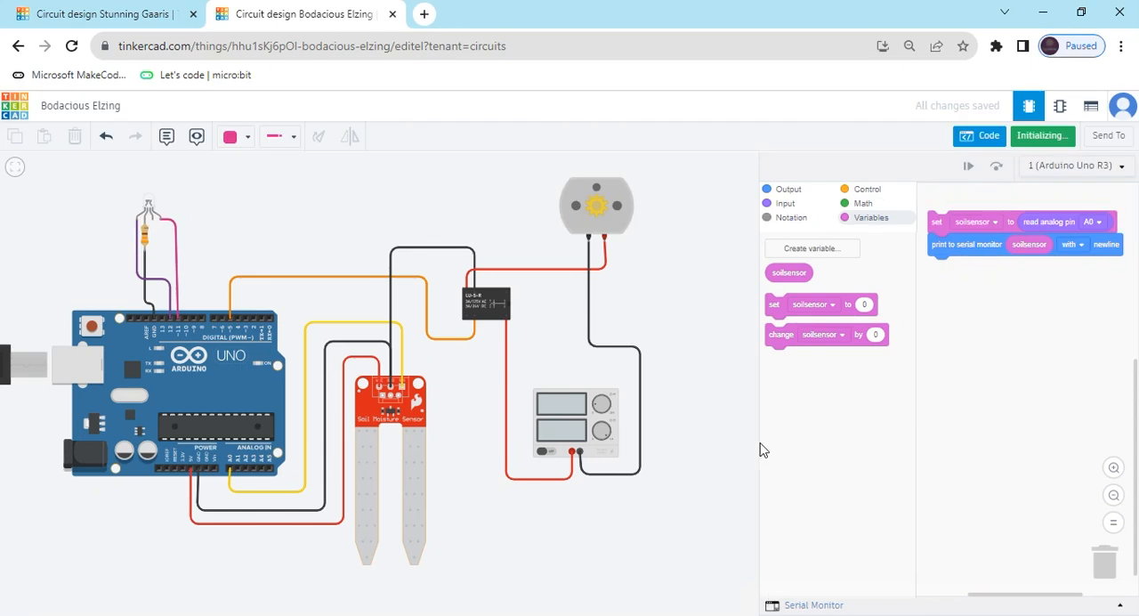
Simulate the circuit with the Serial Monitor open, vary the soil sensor's moisture slightly to check its readings, and stop the simulation.
drag(759, 441, 709, 469)
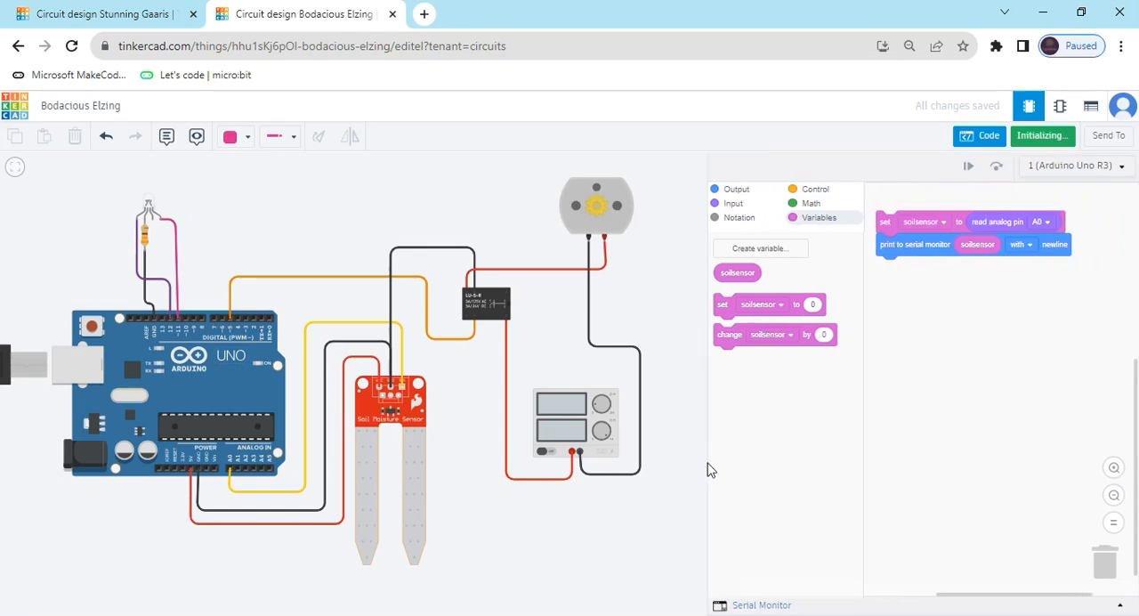
click(732, 605)
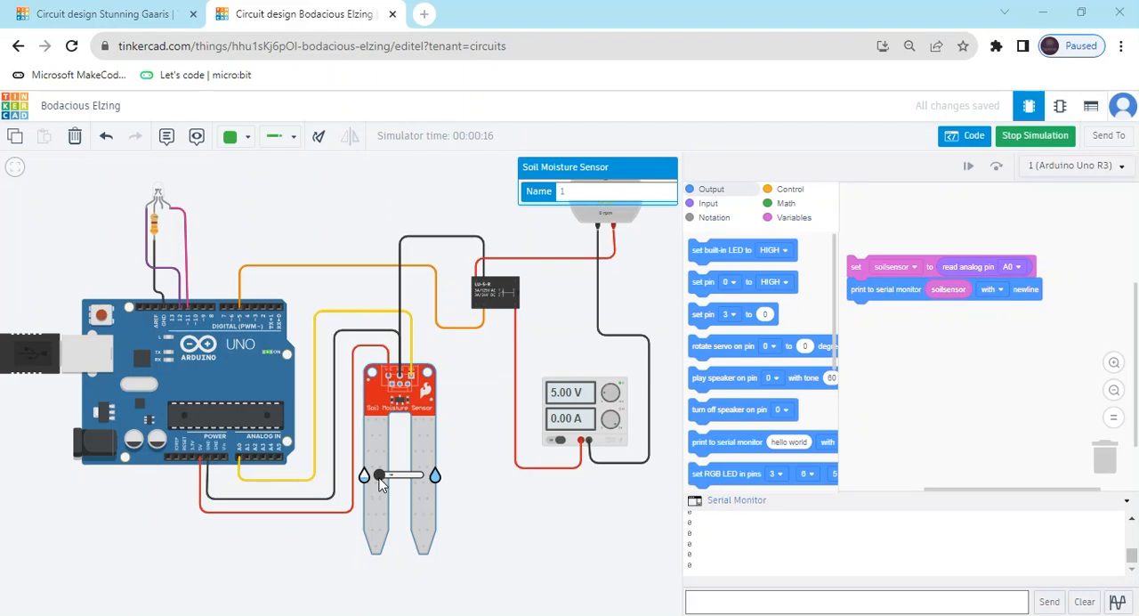
mouse_move(381, 478)
mouse_down()
mouse_move(424, 481)
mouse_move(389, 480)
mouse_up()
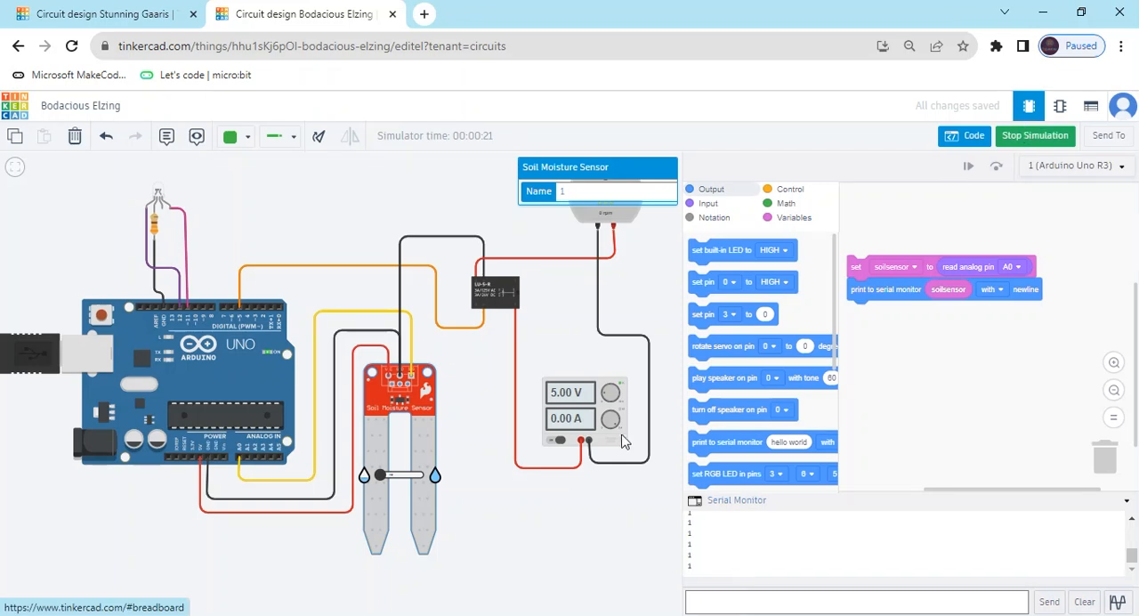
click(1027, 139)
Add an if-then-else block below the print to serial monitor block.
click(786, 193)
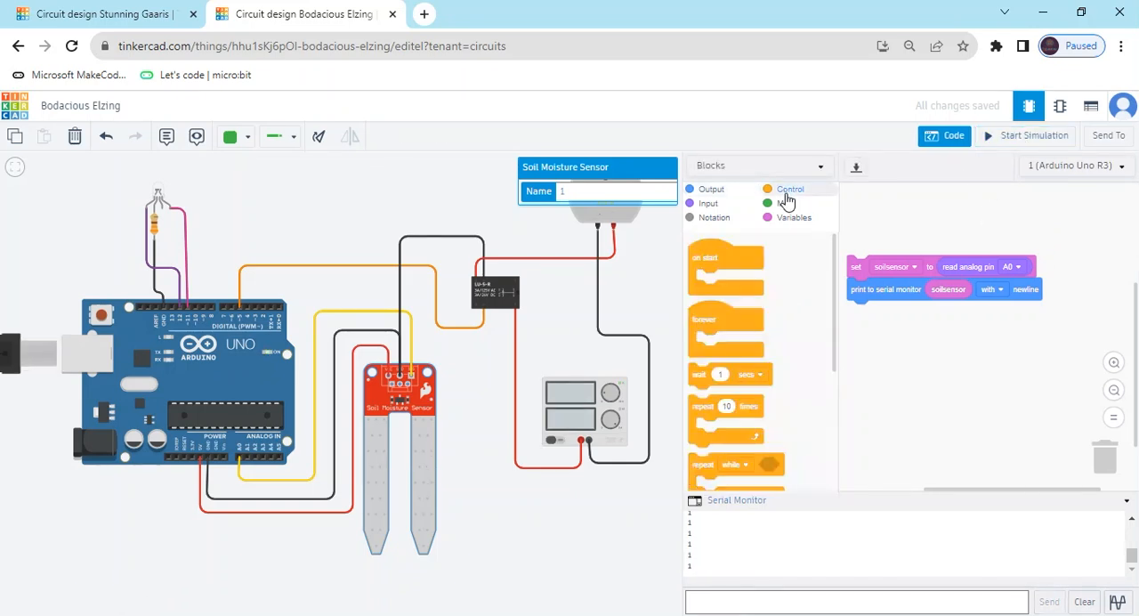
scroll(789, 381, down, 2)
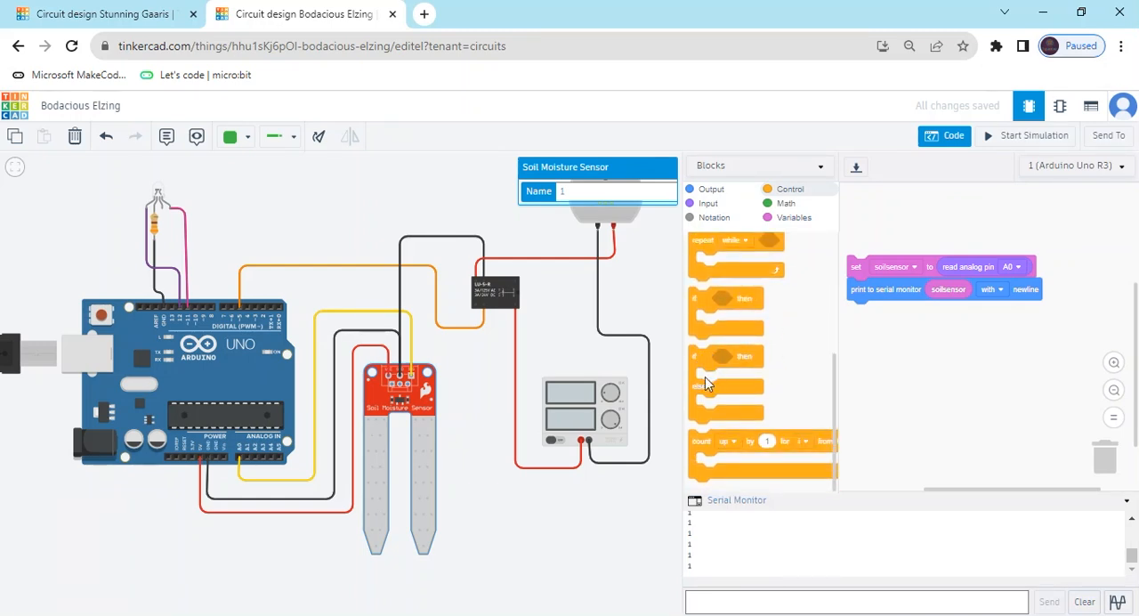
drag(703, 364, 872, 336)
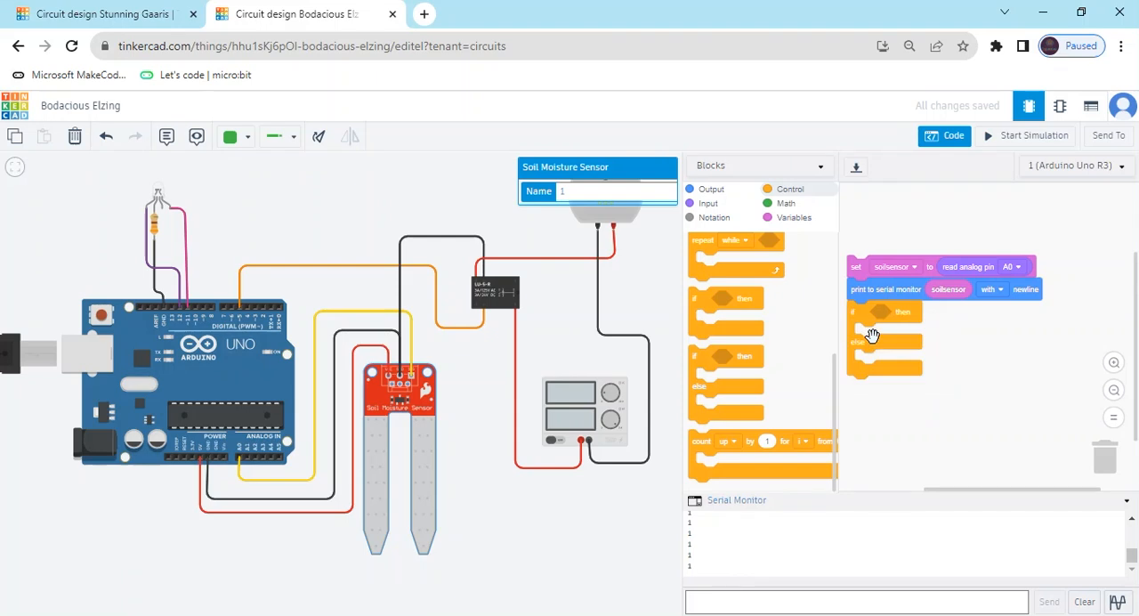
Set the if block's condition to soilsensor < 500.
click(786, 205)
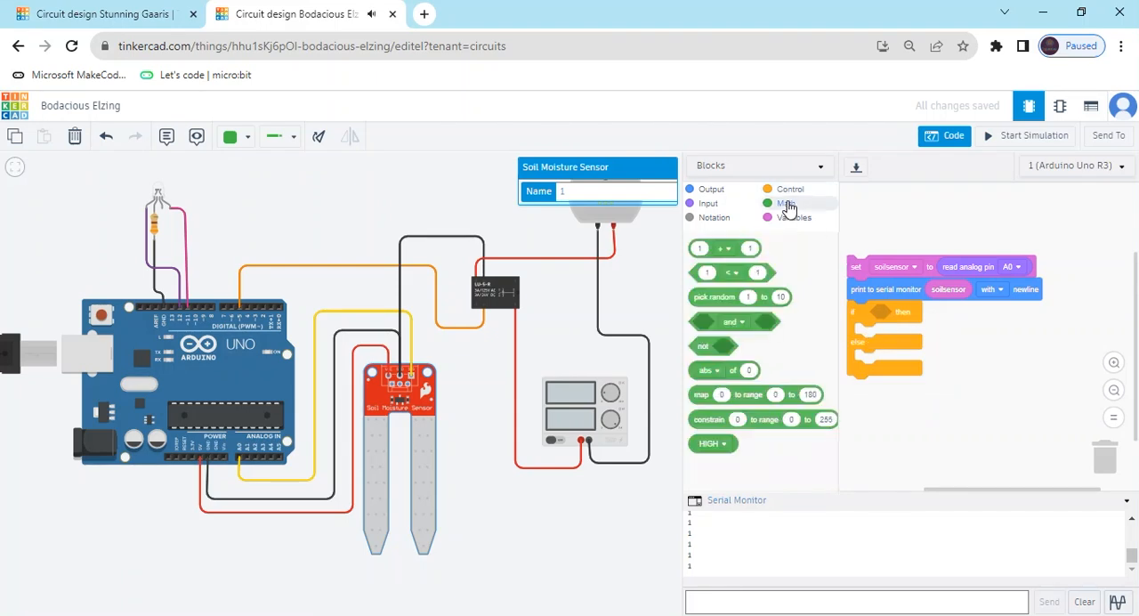
drag(735, 272, 940, 318)
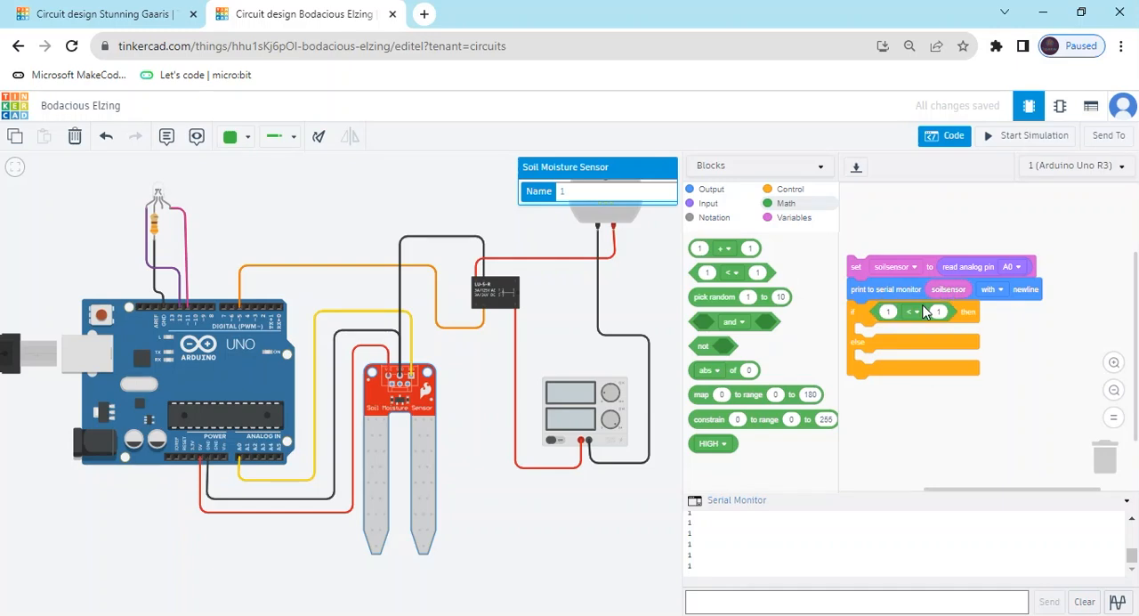
click(799, 224)
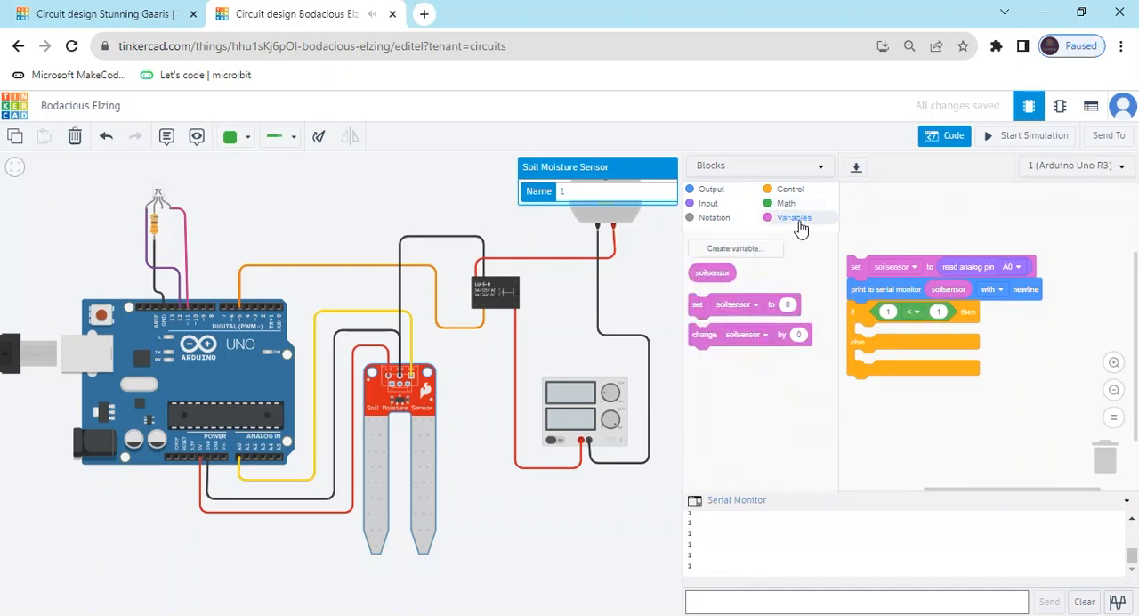
drag(705, 273, 890, 313)
click(967, 313)
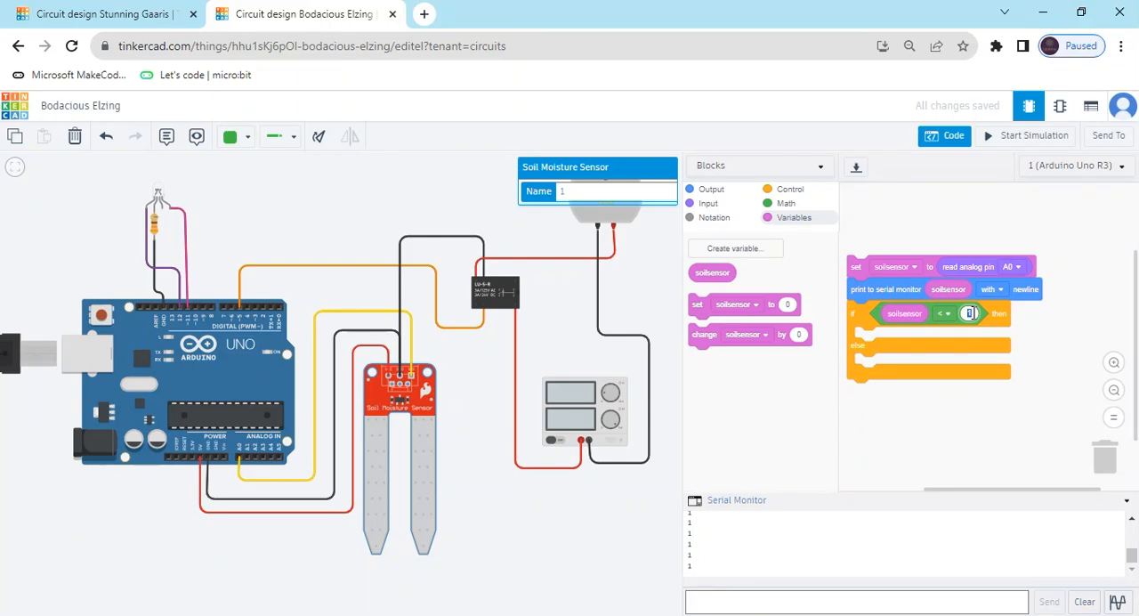
text(500)
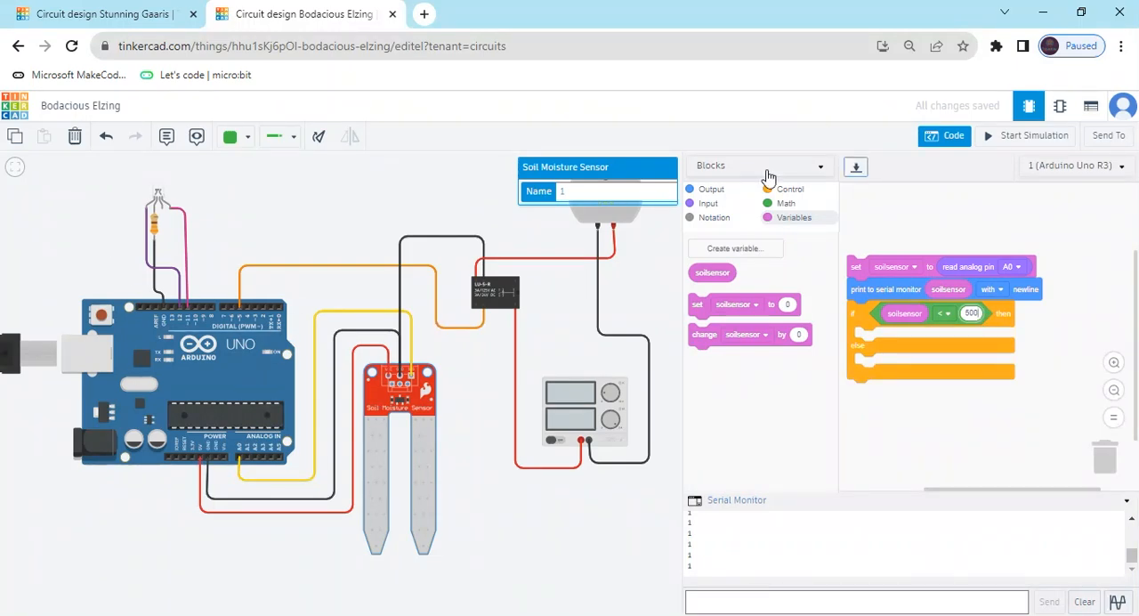
Place three digital set pin blocks with the value HIGH inside the then branch of the if block.
click(709, 191)
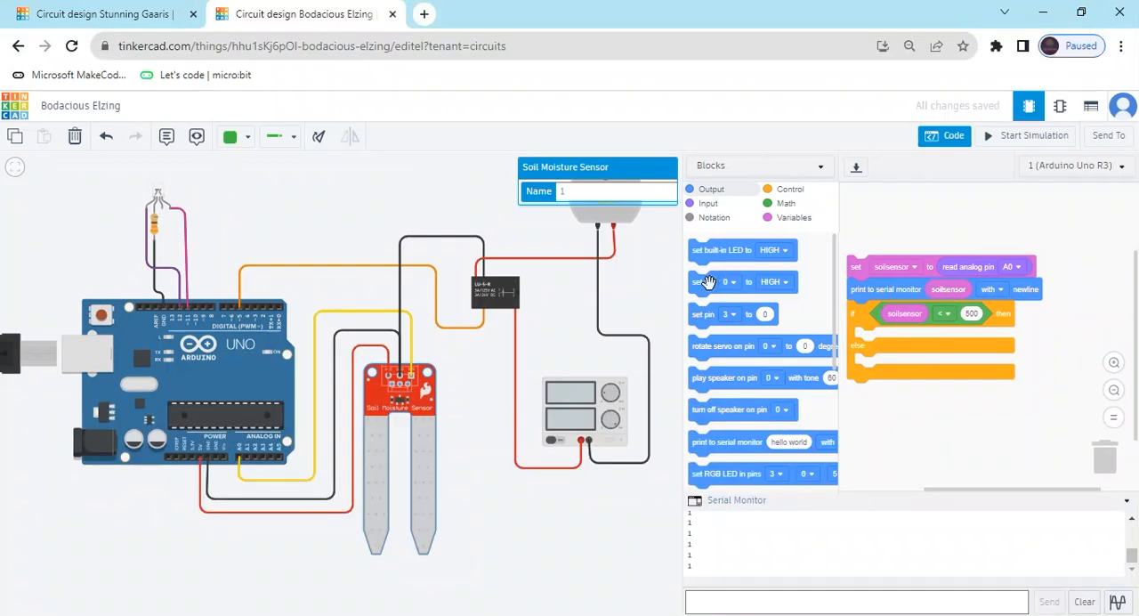
drag(708, 282, 880, 353)
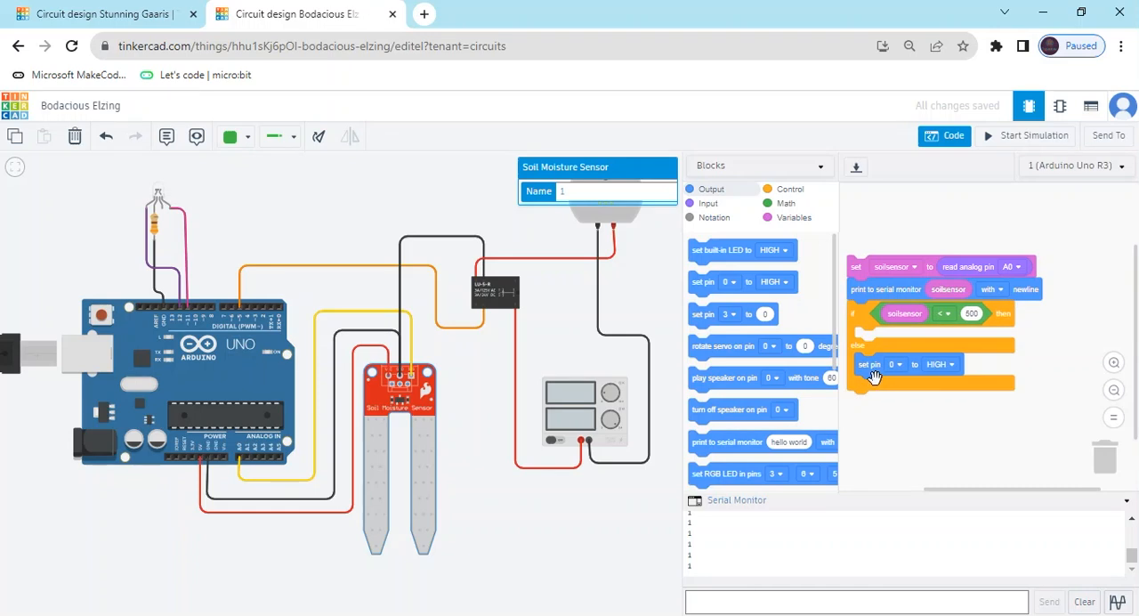
drag(870, 372, 867, 341)
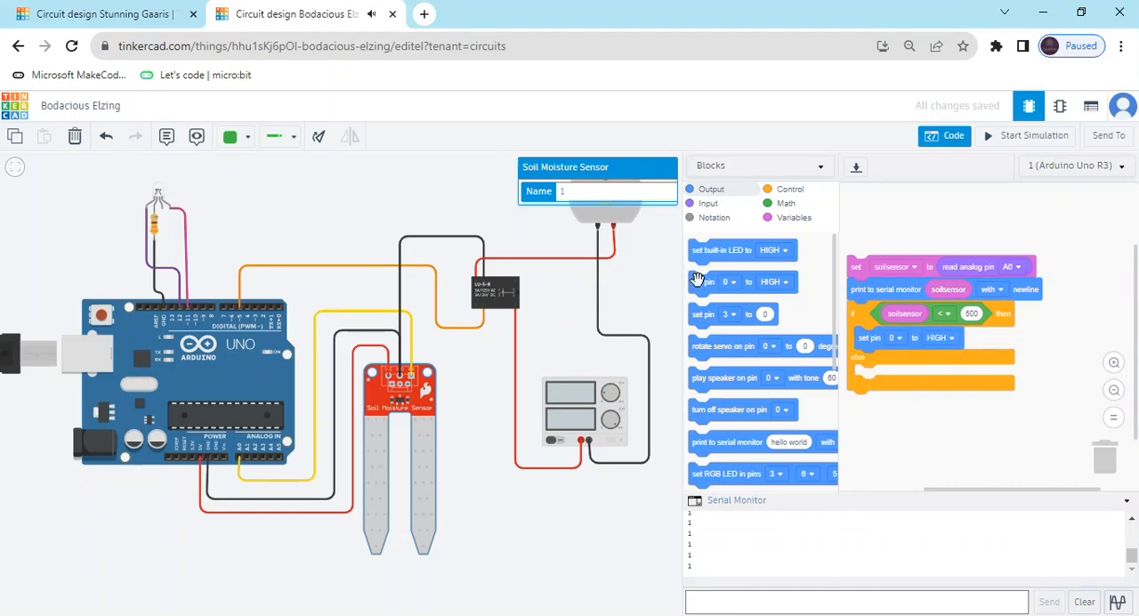
drag(699, 279, 869, 359)
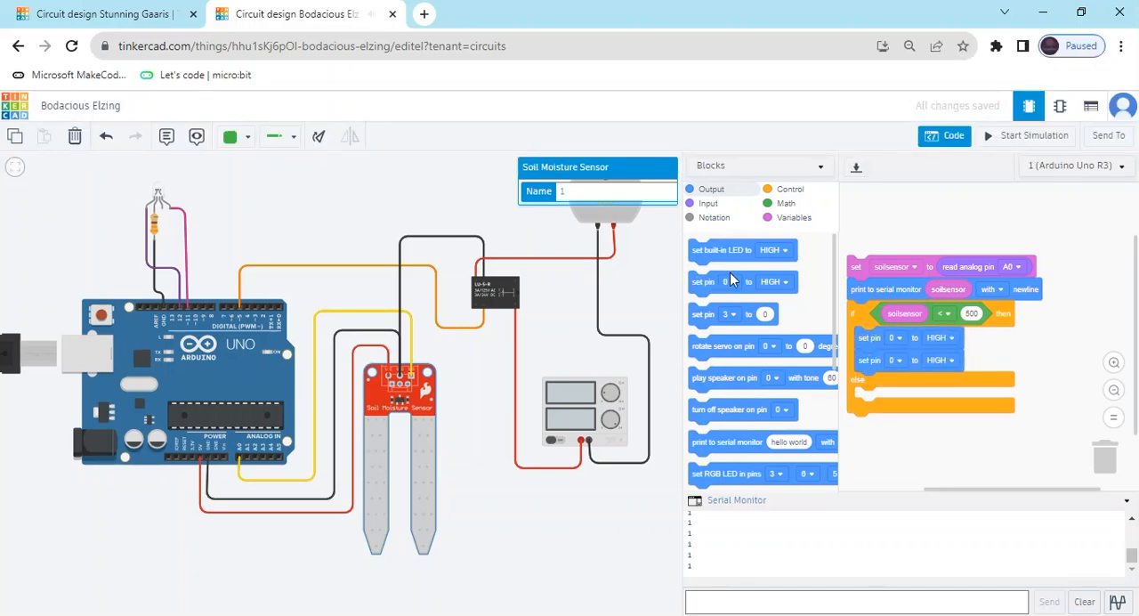
drag(703, 278, 873, 385)
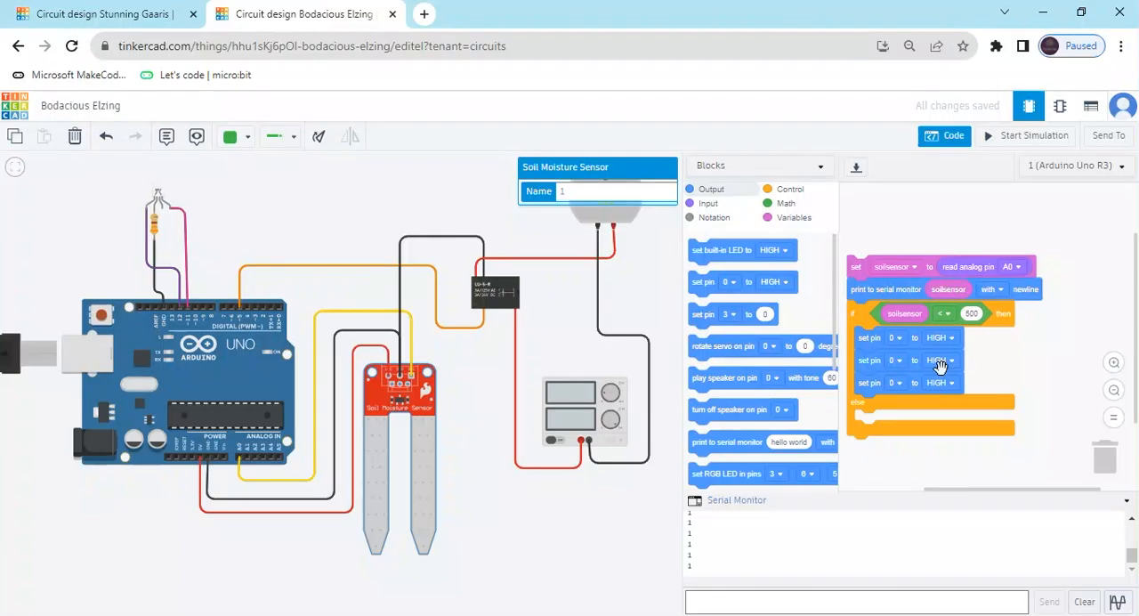
Assign pins 5, 11 and 12 to the three set pin blocks in the then branch, and set pin 12 to LOW.
click(897, 338)
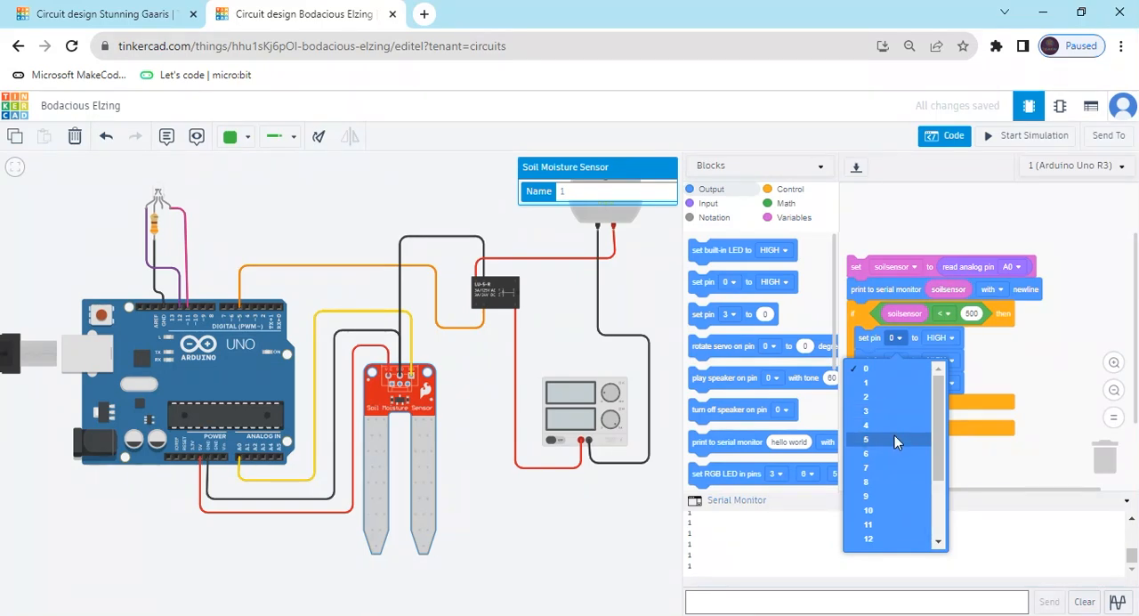
click(894, 436)
click(897, 360)
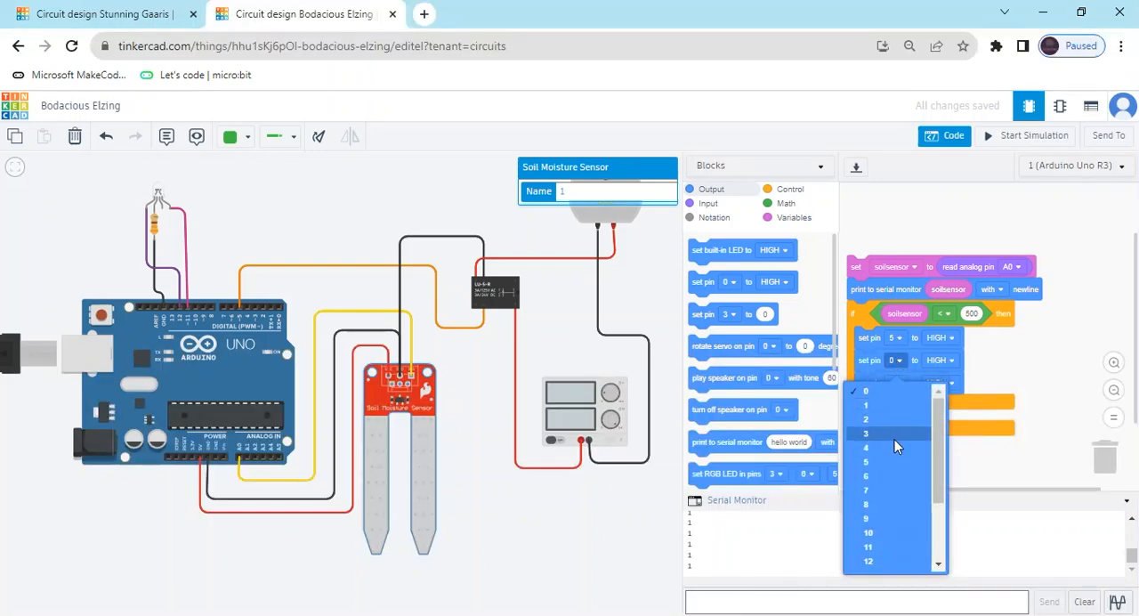
click(890, 545)
click(899, 382)
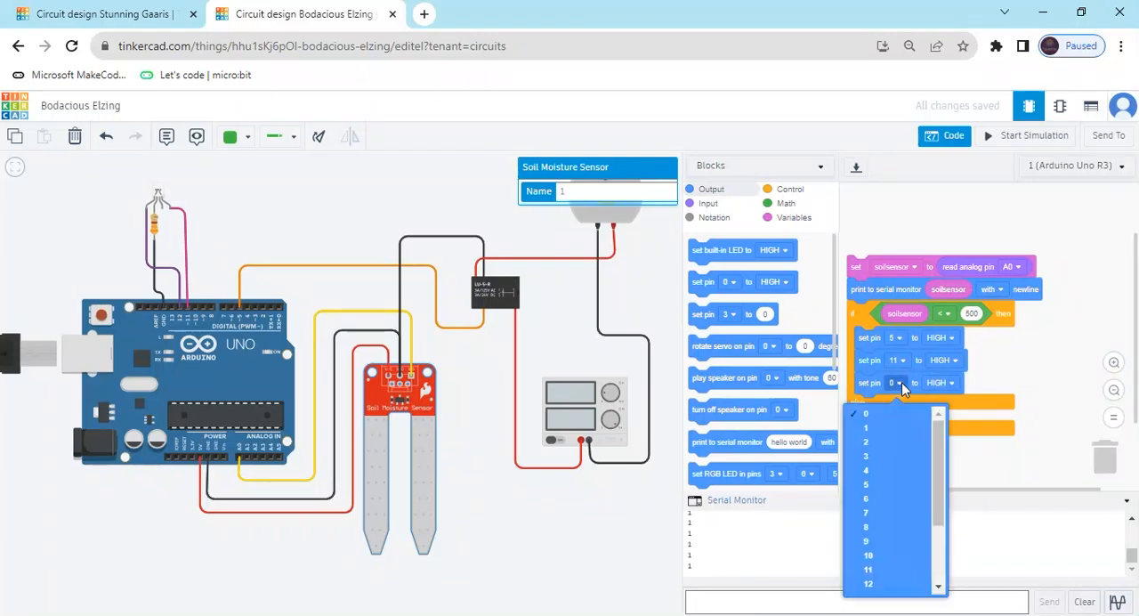
click(886, 579)
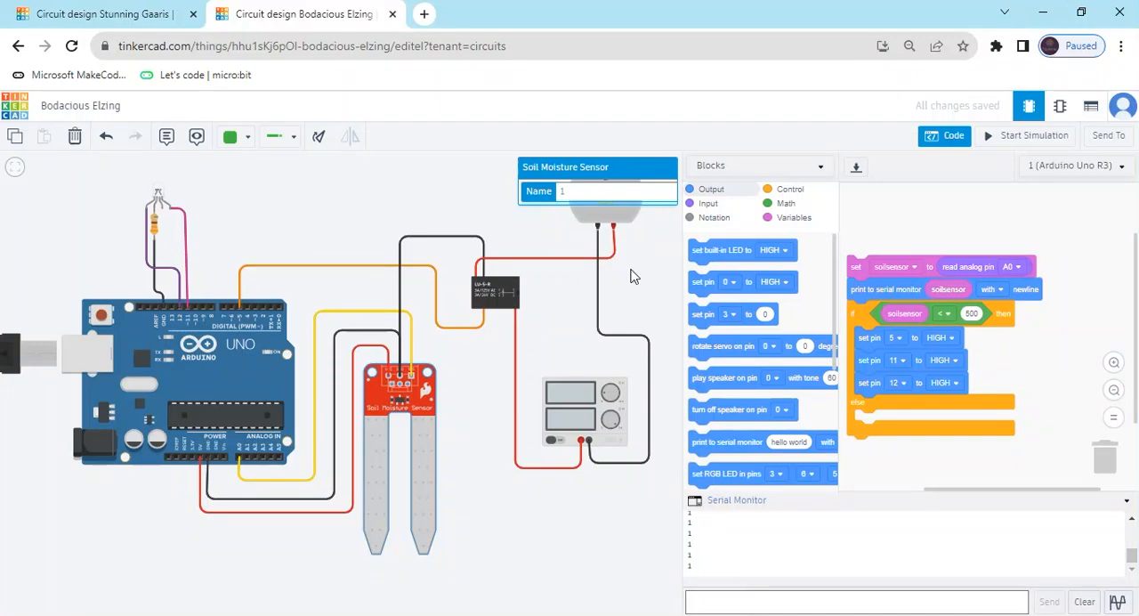
click(948, 382)
click(936, 432)
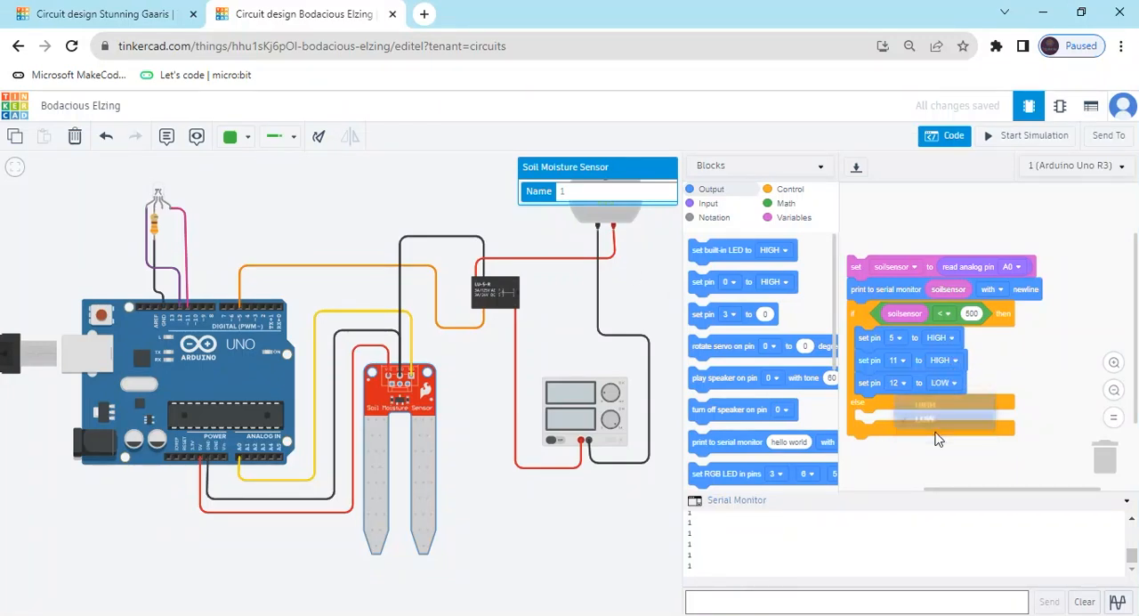
Duplicate the three set pin blocks into the else branch, and change the if condition's operator to ≥.
right_click(876, 340)
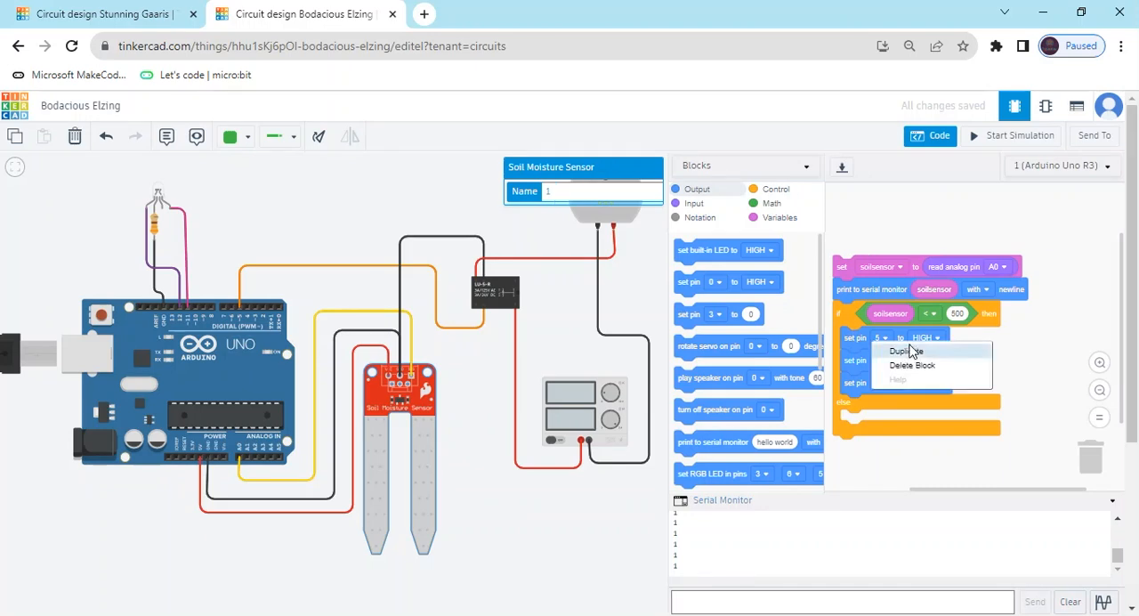
click(906, 351)
click(856, 418)
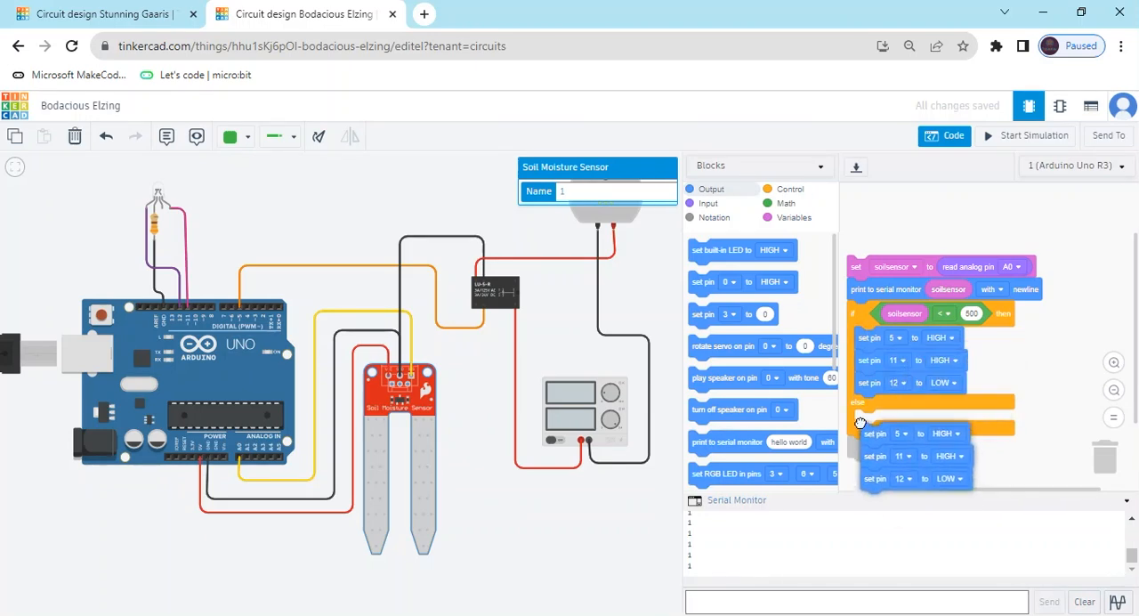
drag(868, 453, 875, 431)
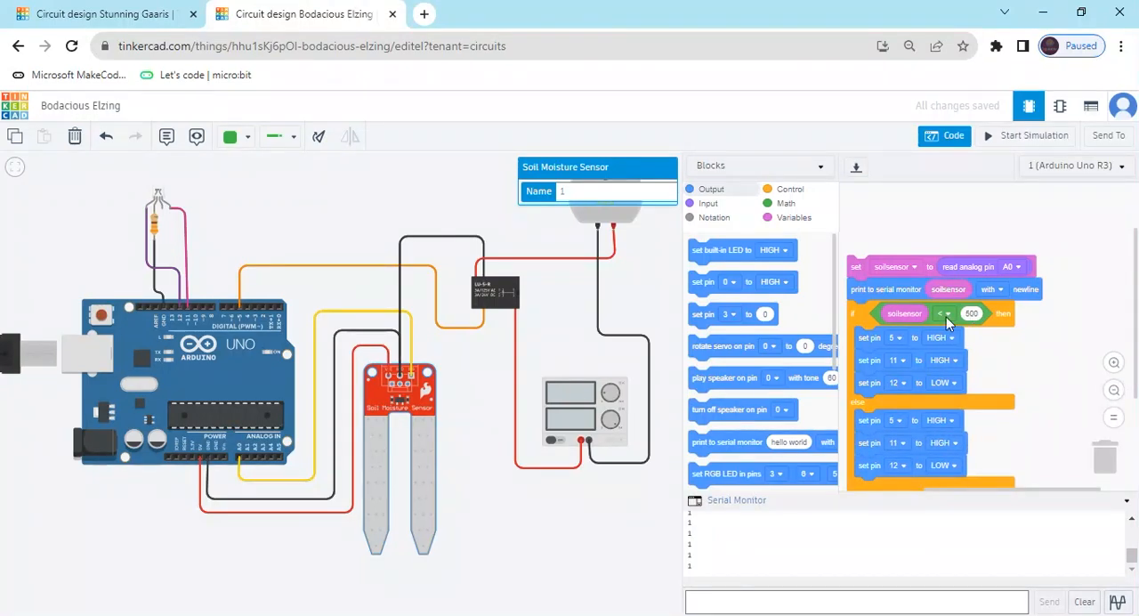
click(946, 317)
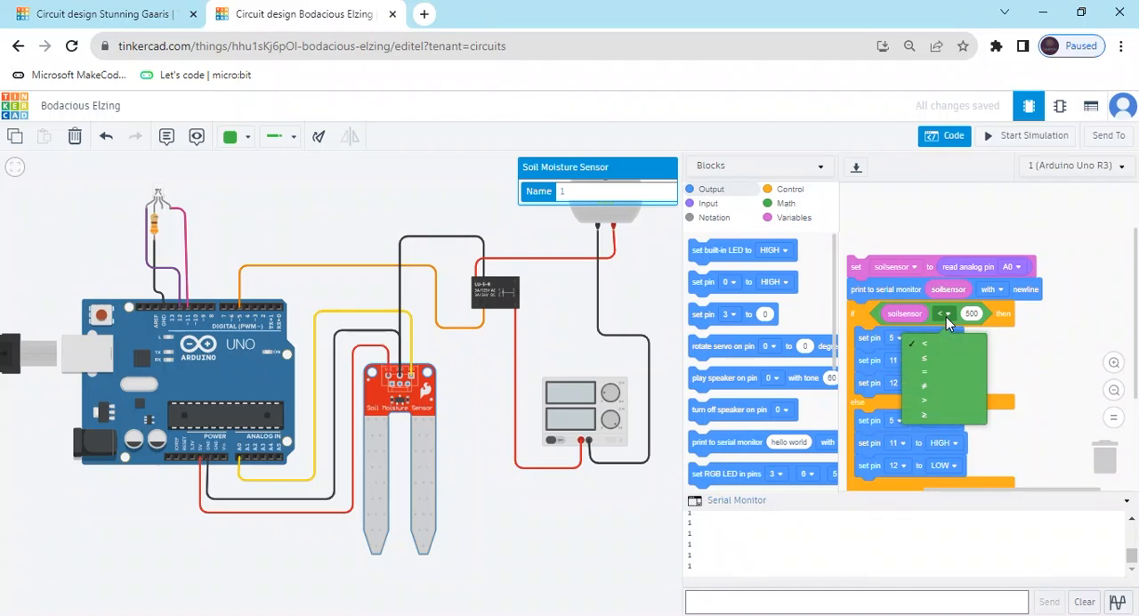
click(941, 415)
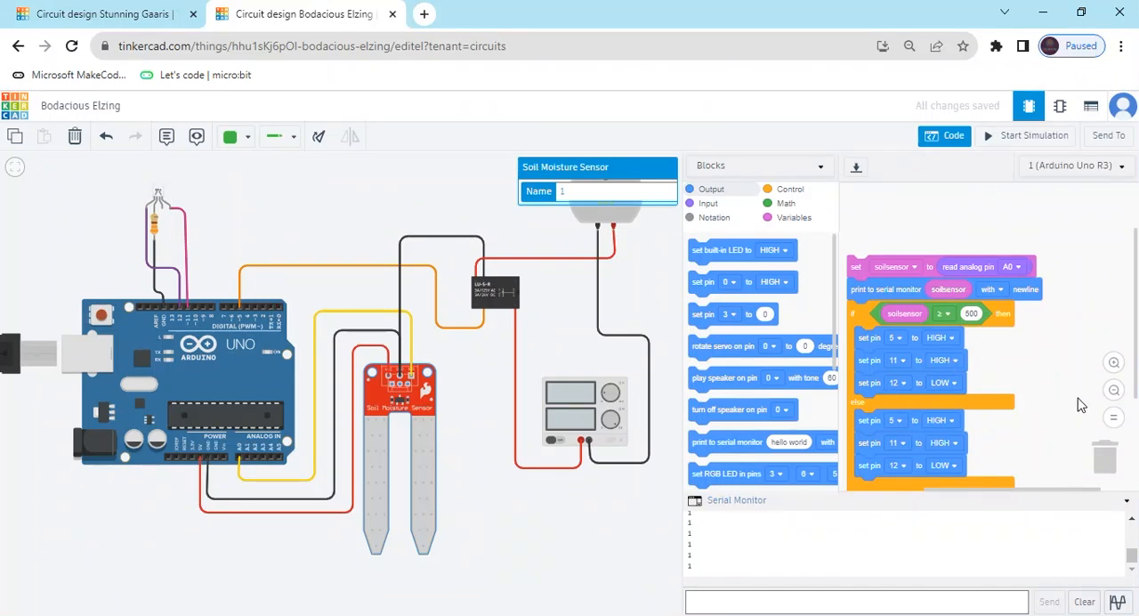
In the else branch, set pin 12 to HIGH and pins 11 and 5 to LOW, and move the block stack higher.
click(953, 465)
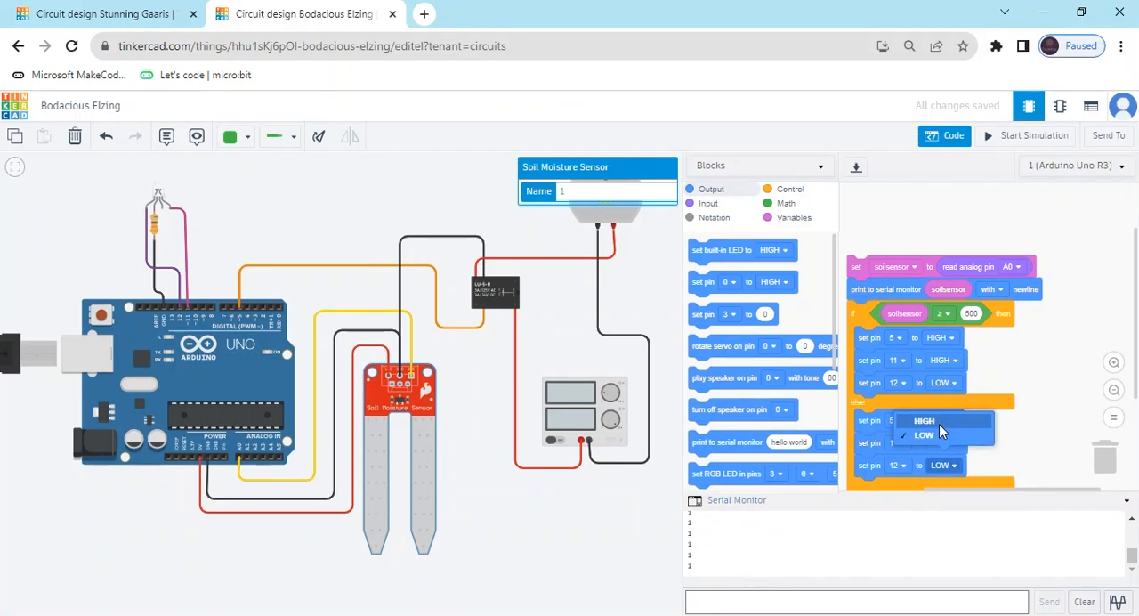
click(939, 424)
click(954, 443)
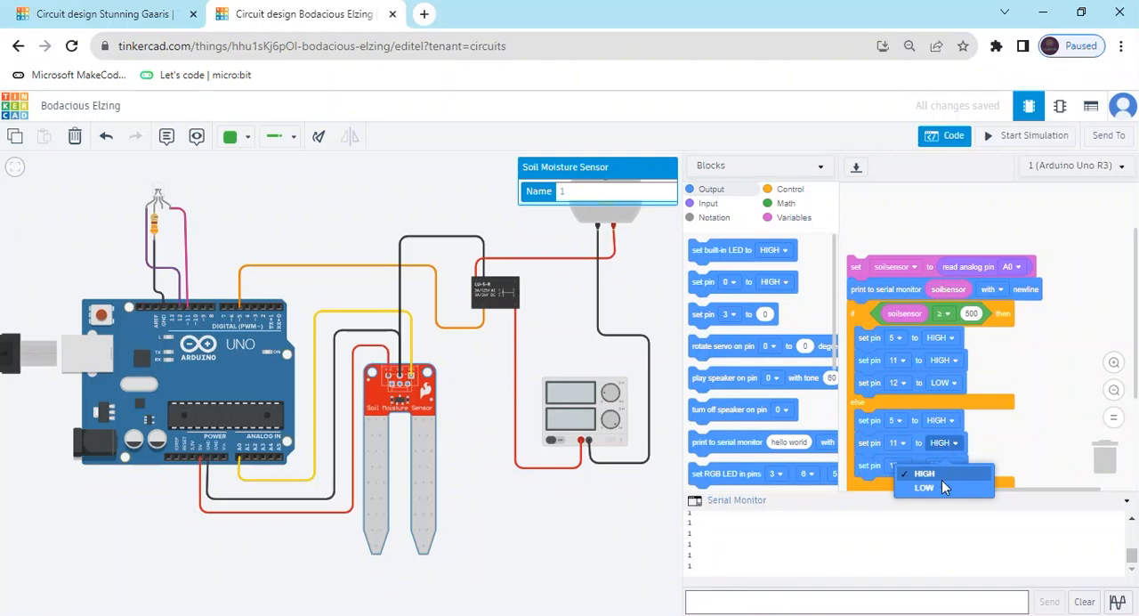
click(940, 491)
click(948, 421)
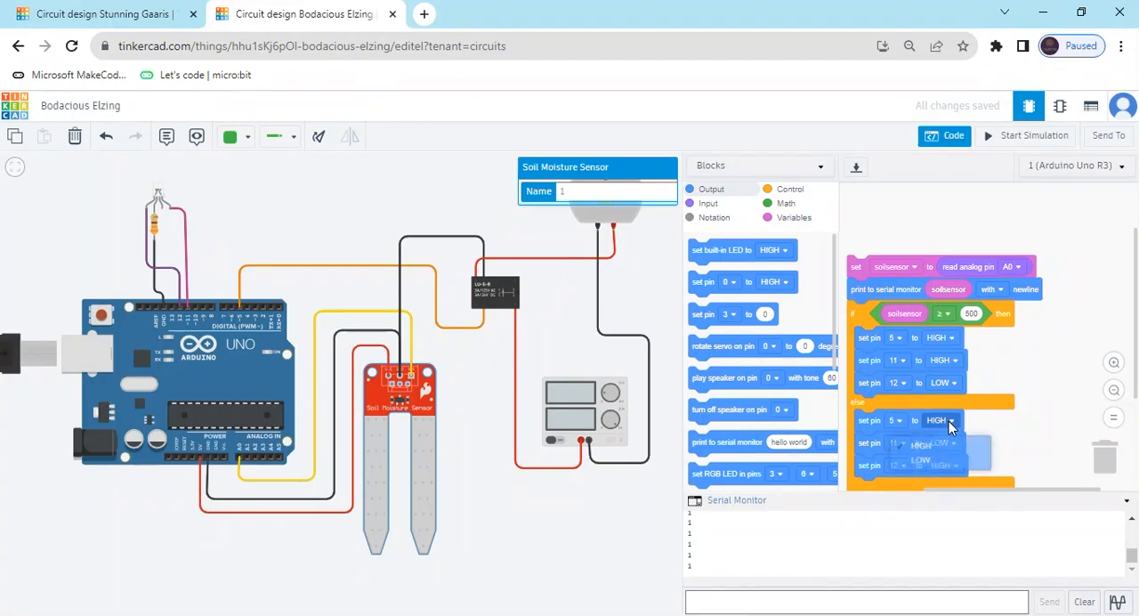
click(931, 468)
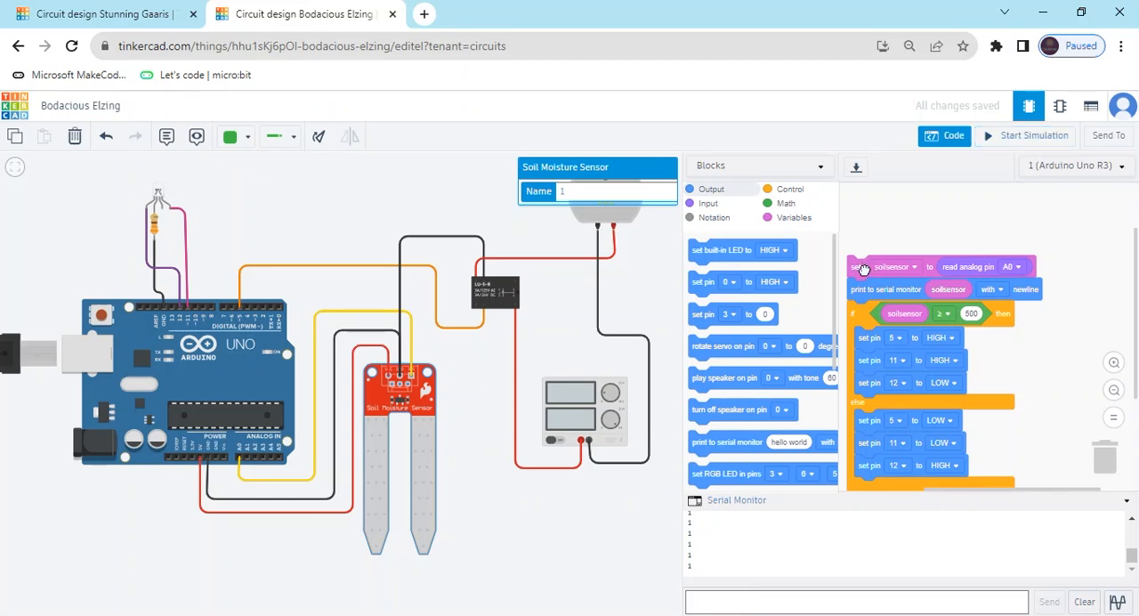
drag(856, 267, 867, 219)
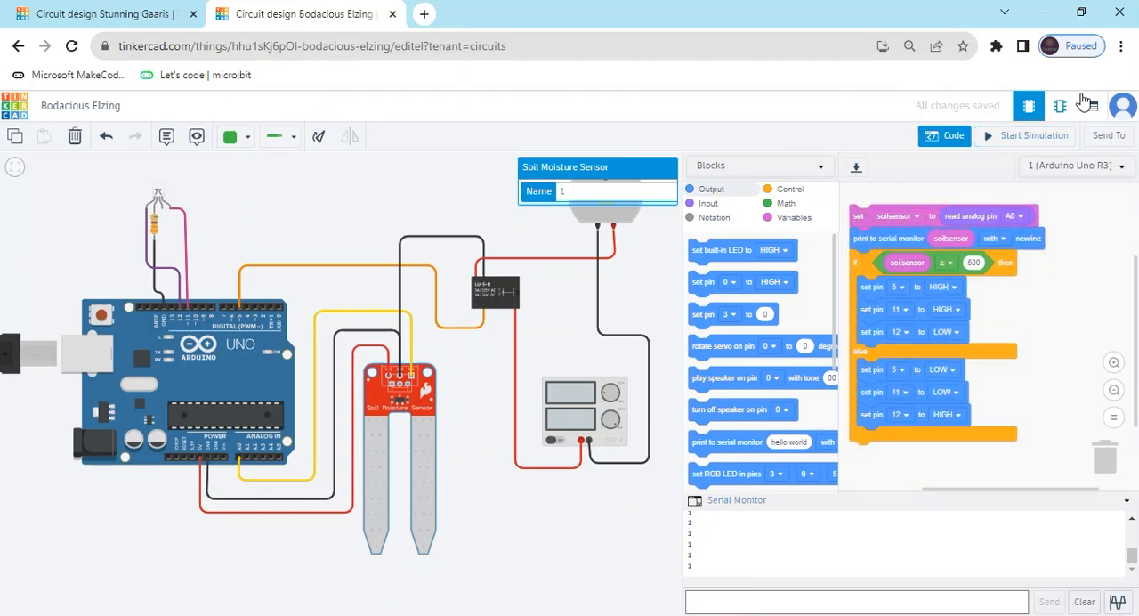
Start the simulation, dismissing the code error and restarting it, and open the Serial Monitor.
click(1046, 138)
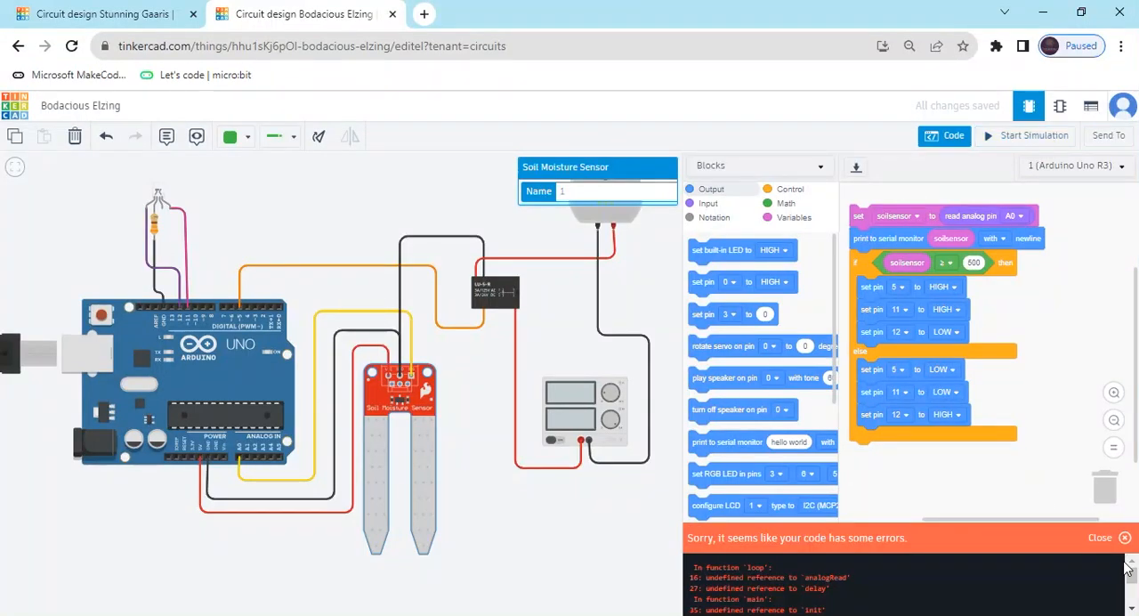
click(1125, 539)
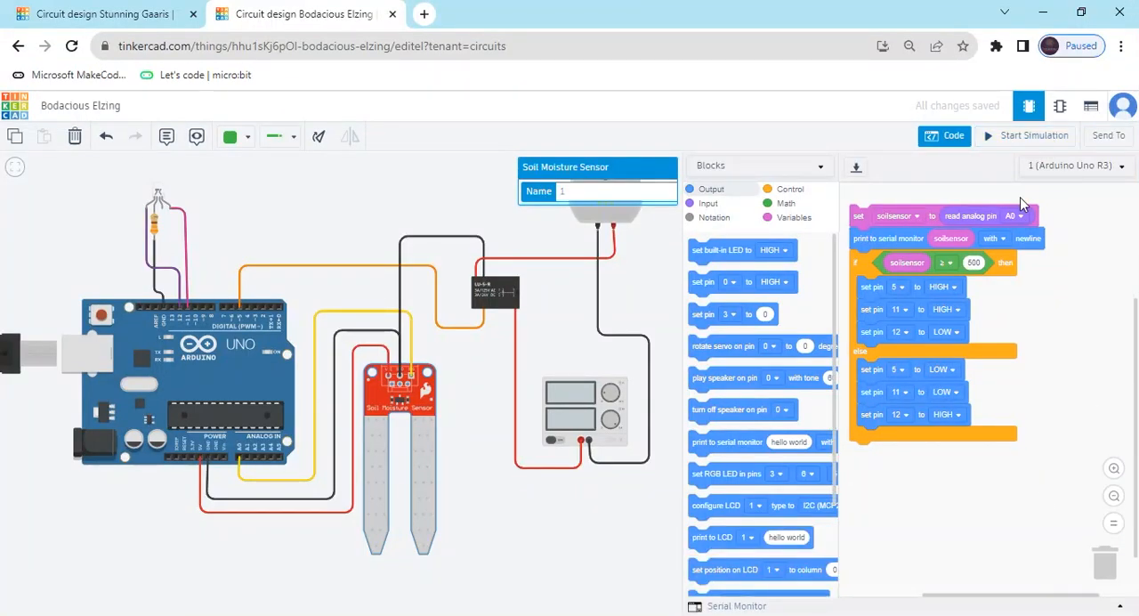
click(1030, 137)
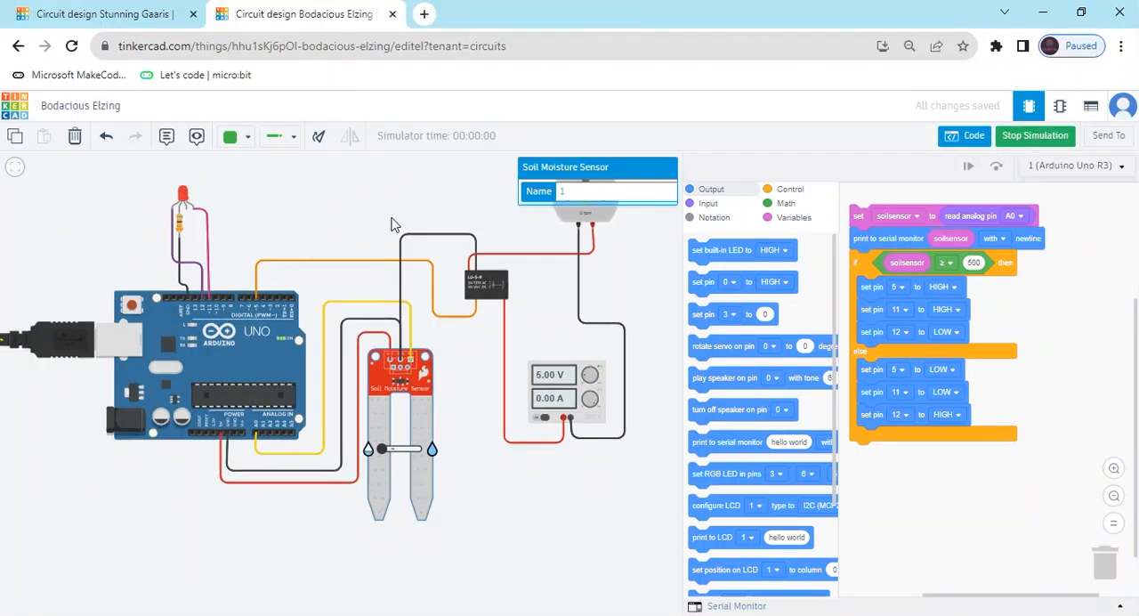
drag(365, 222, 332, 264)
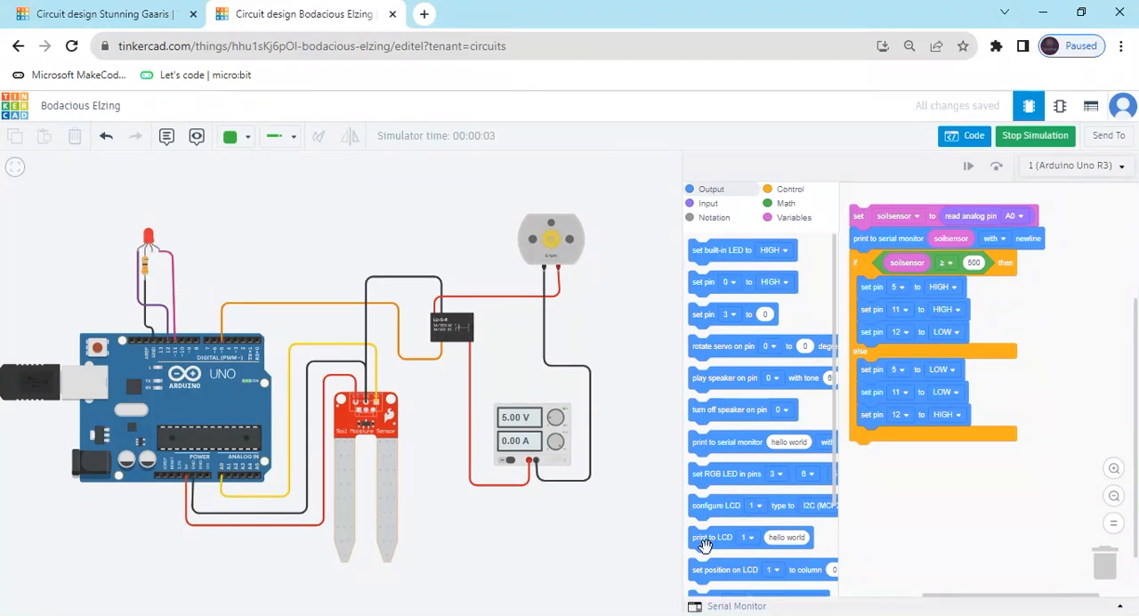
click(725, 606)
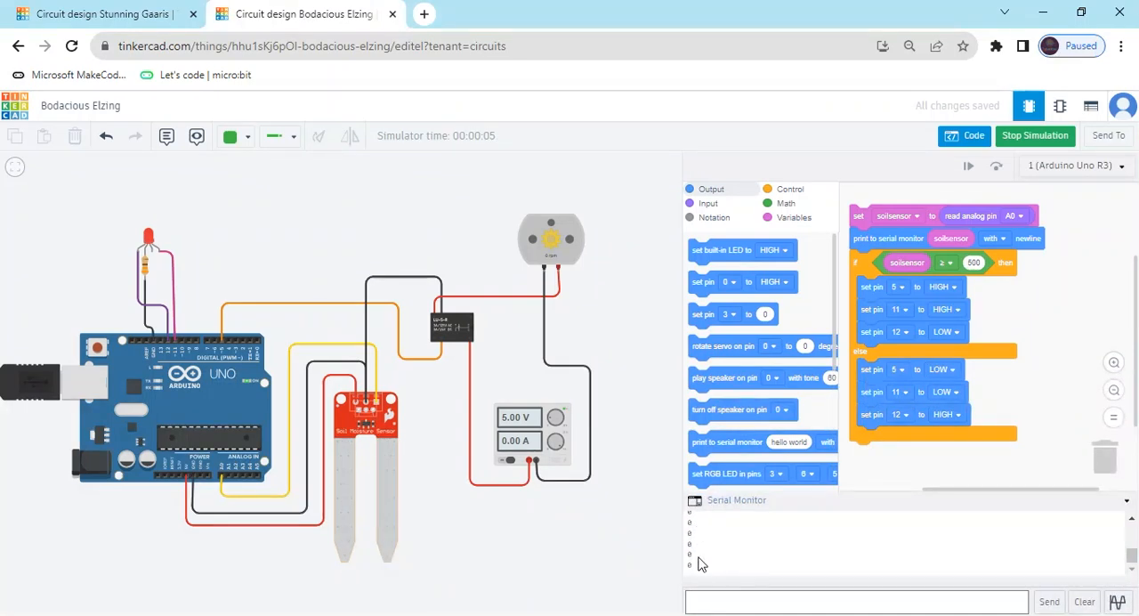
Vary the soil sensor's moisture below and above the 500 threshold to check the LED and motor, and stop the simulation.
click(387, 487)
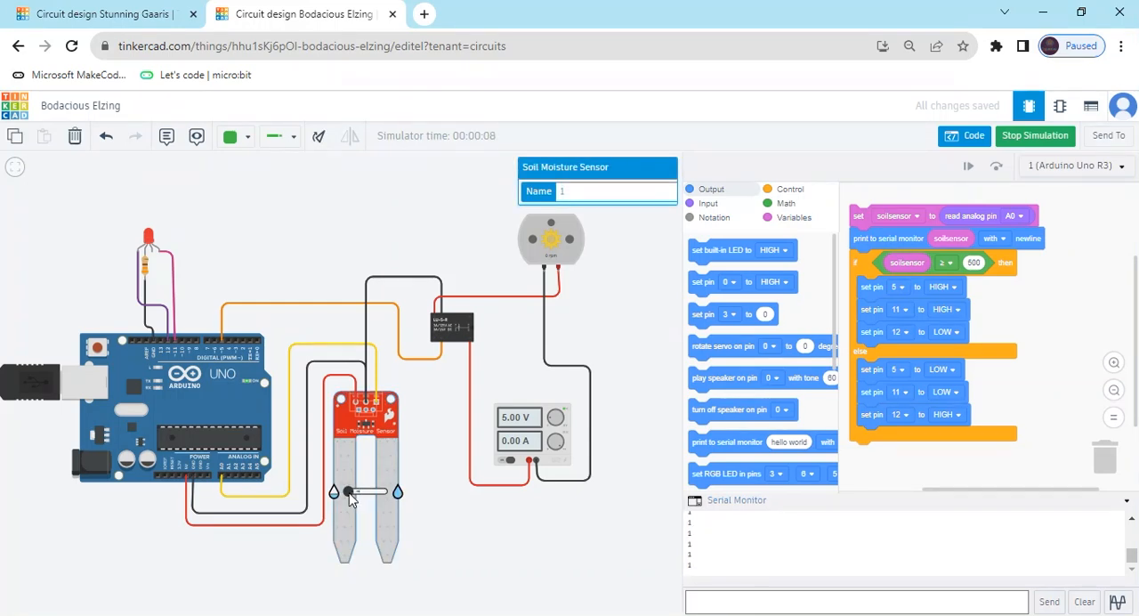
drag(348, 491, 366, 499)
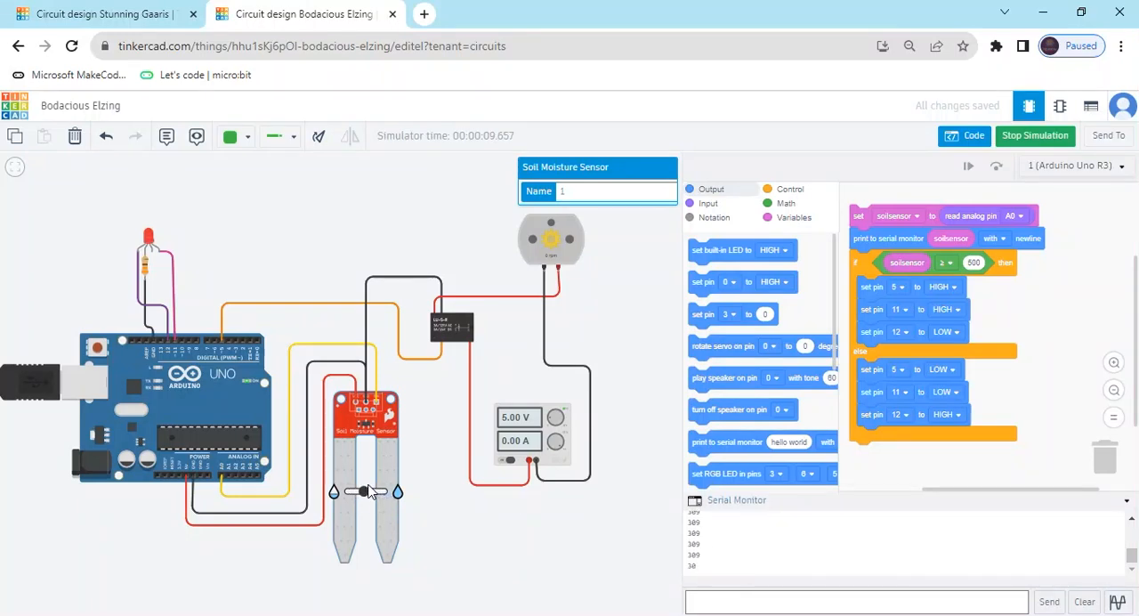
drag(369, 495, 377, 495)
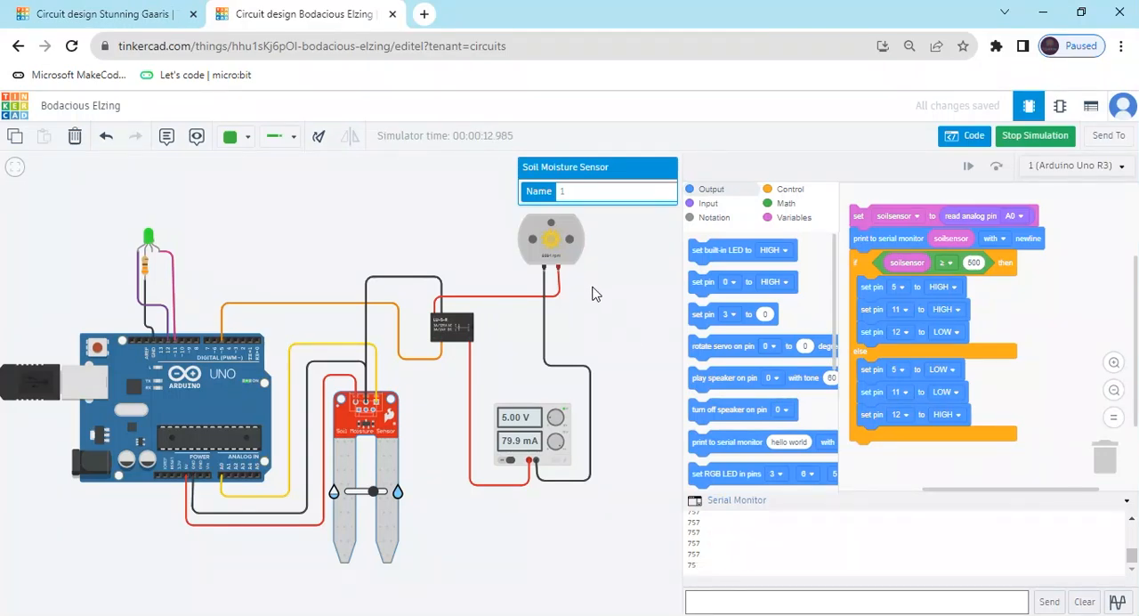
scroll(561, 270, up, 2)
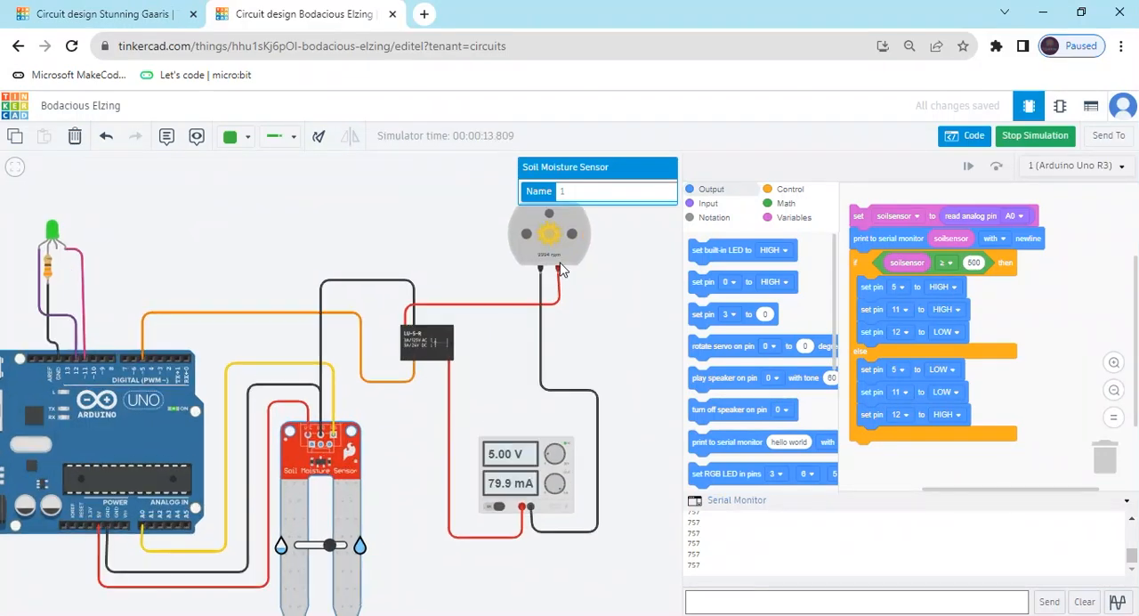
scroll(560, 270, down, 2)
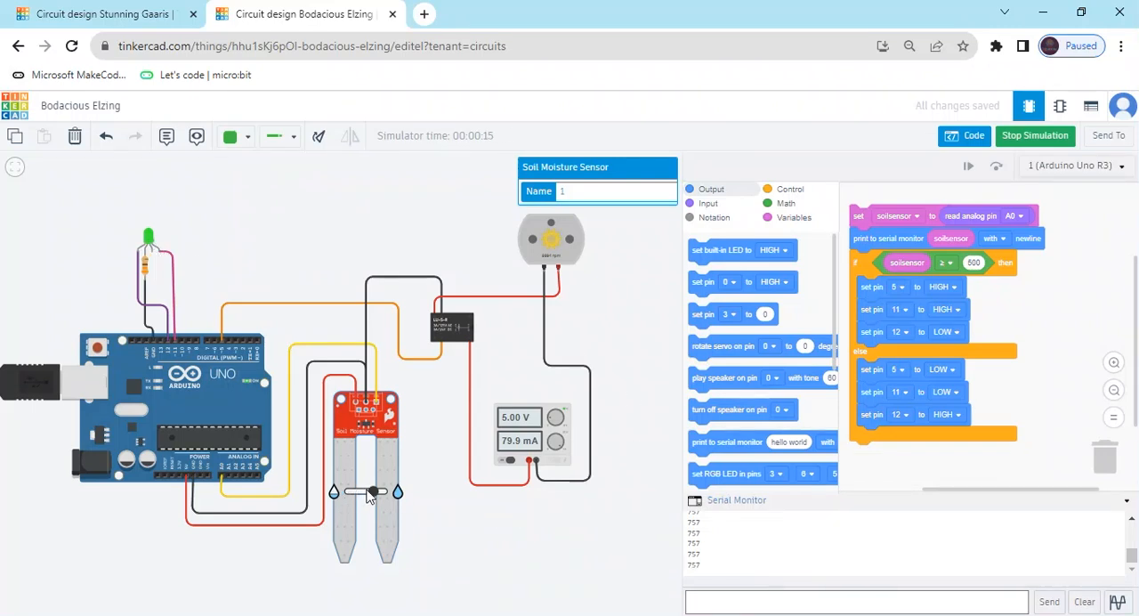
drag(373, 496, 363, 498)
drag(362, 499, 381, 497)
click(1030, 138)
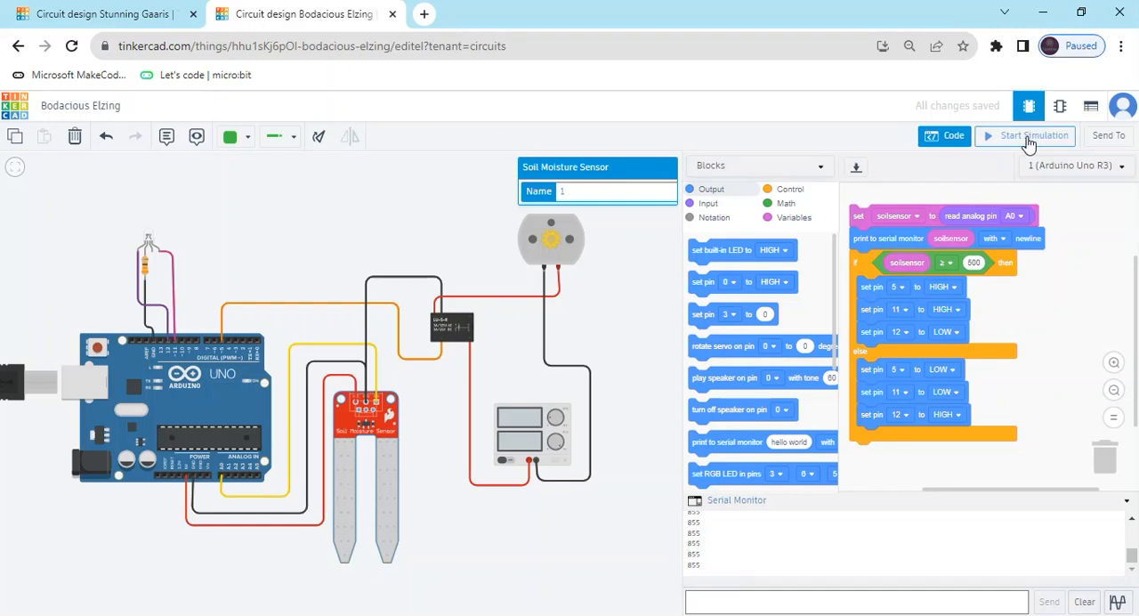
Change the if condition to soilsensor ≤ 500.
click(978, 264)
click(948, 266)
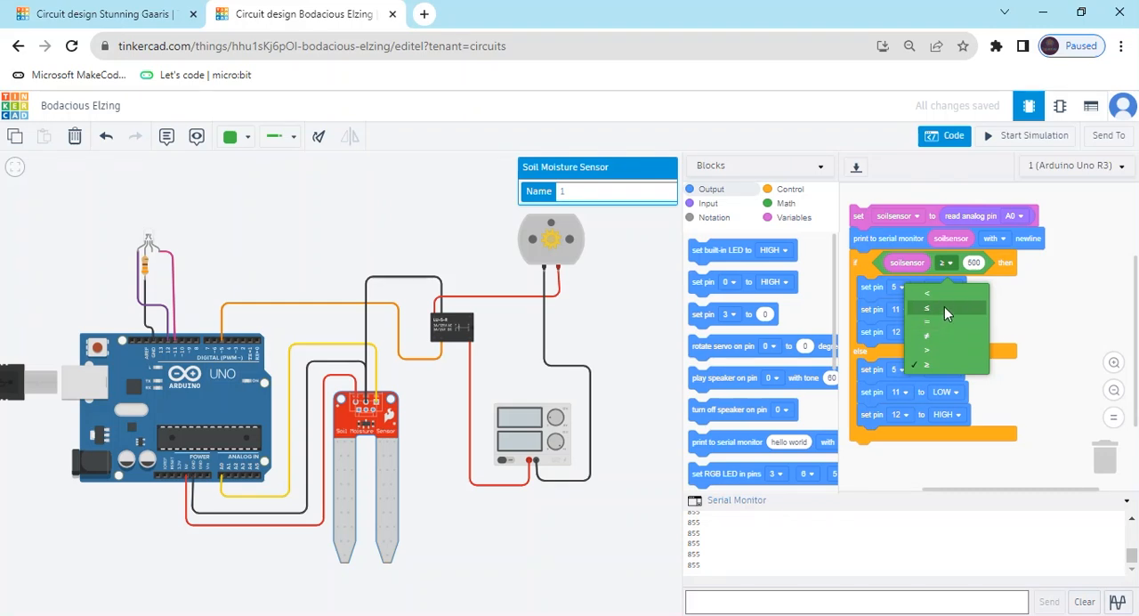
click(944, 307)
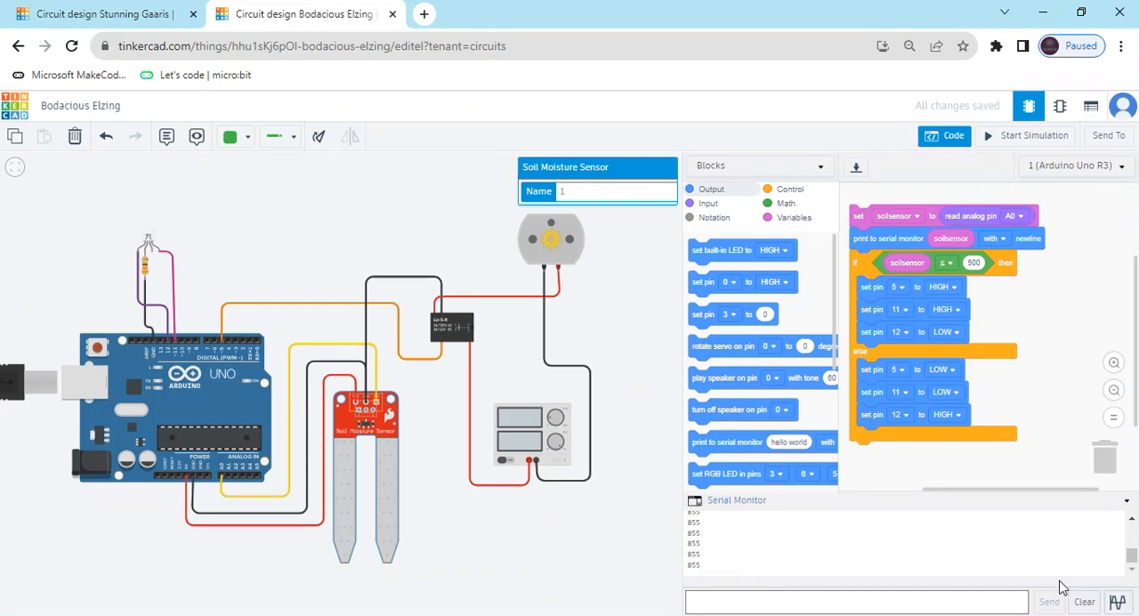
Simulate the circuit, raise the soil sensor's moisture from dry to wet to check the LED and motor, and stop the simulation.
click(1029, 141)
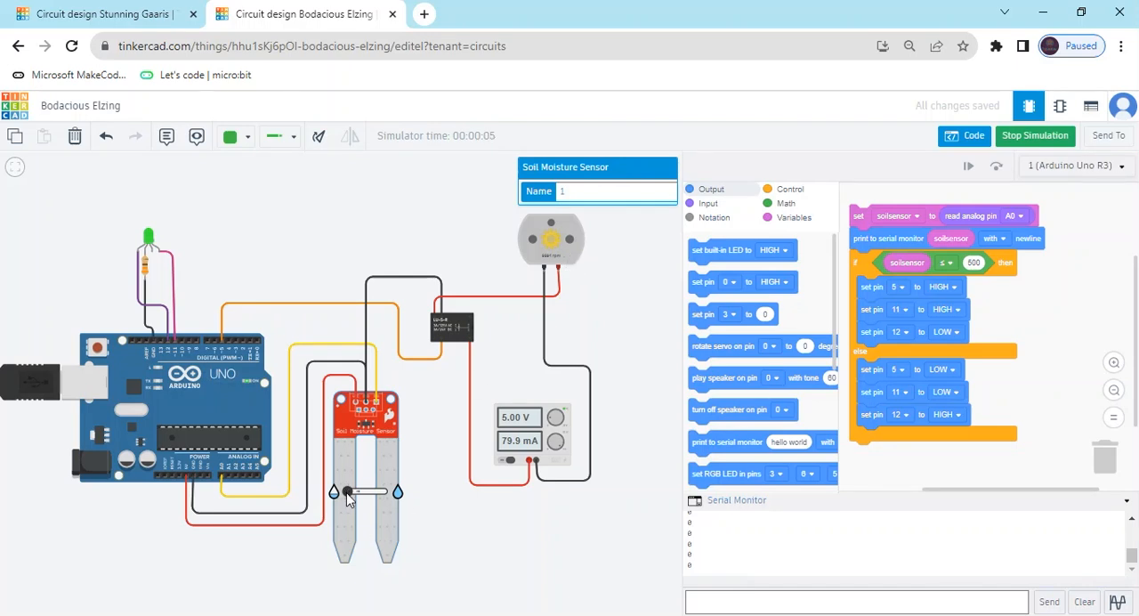
drag(347, 493, 381, 495)
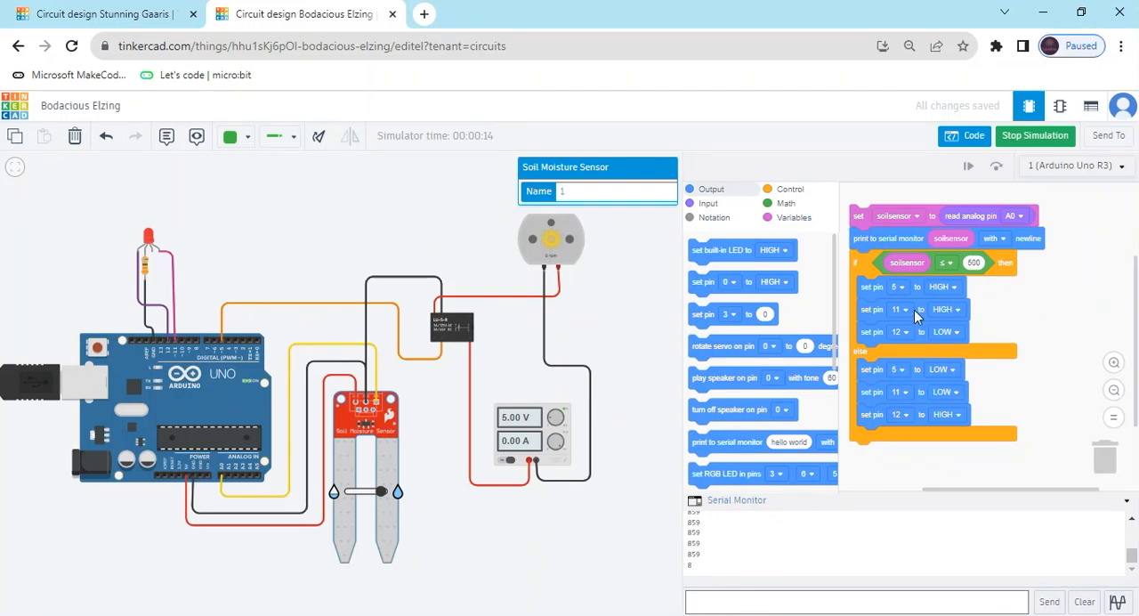
click(1033, 140)
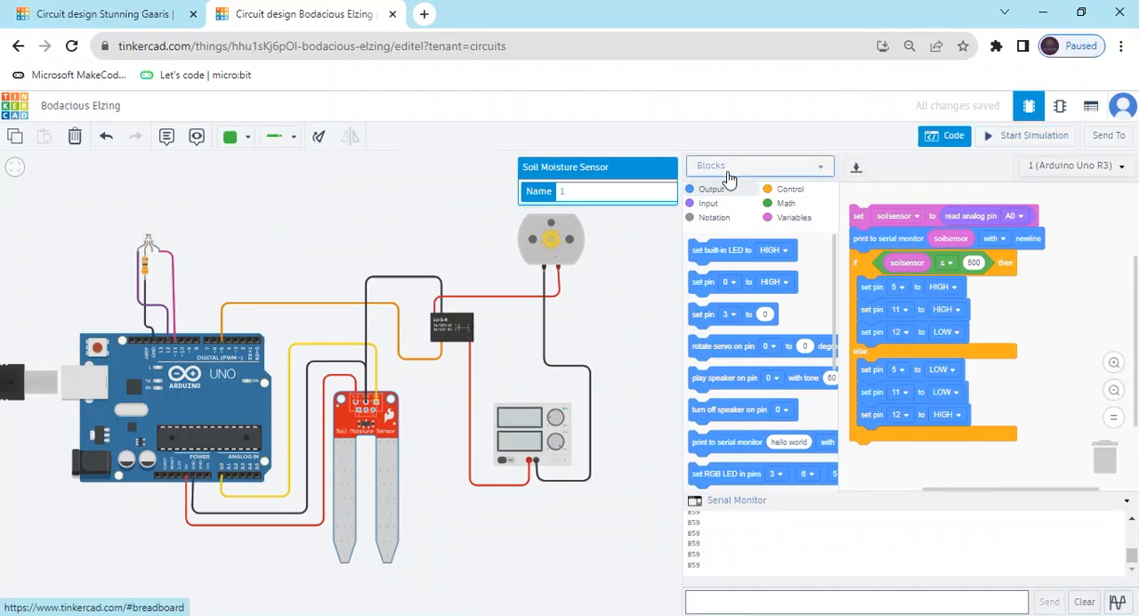
Show the program as Blocks + Text and select the entire C++ code.
click(823, 169)
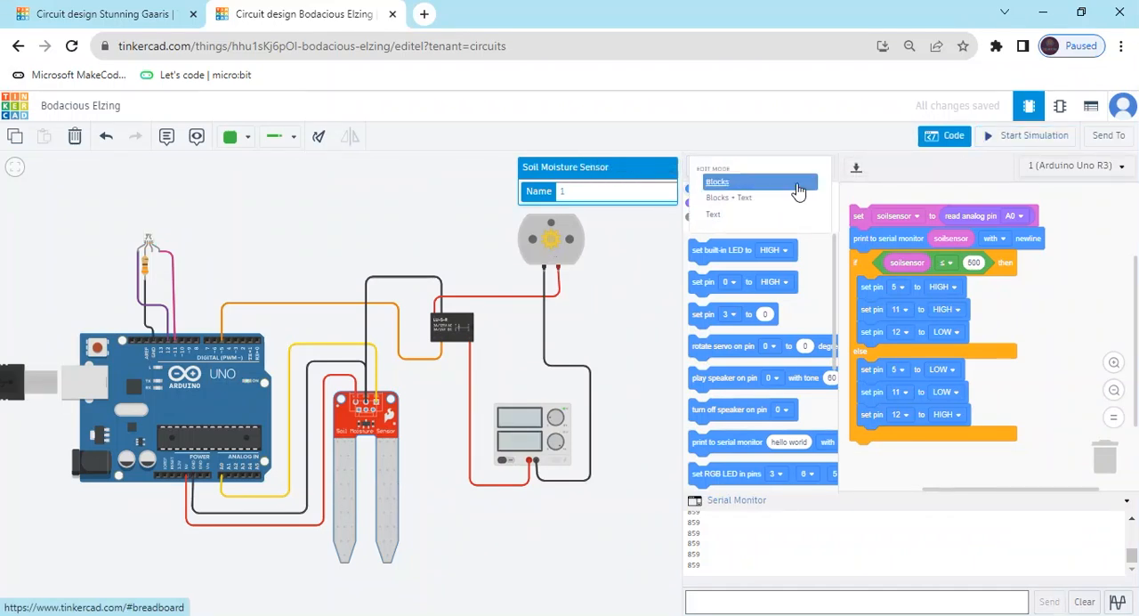
click(752, 201)
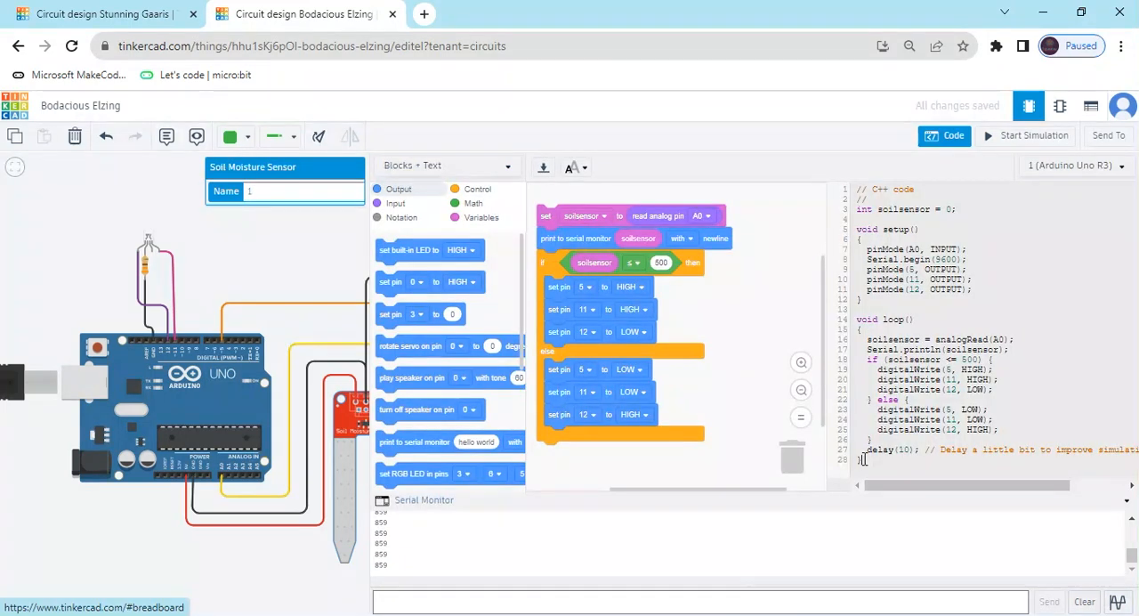
drag(863, 460, 829, 199)
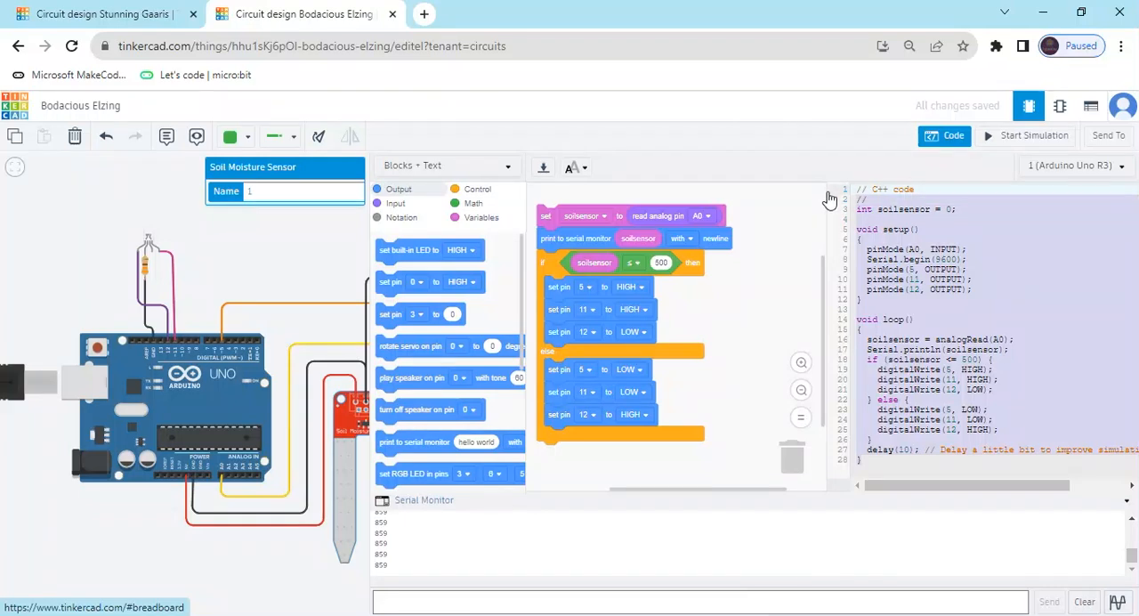
Close the code editor and start the simulation of the complete circuit.
click(948, 136)
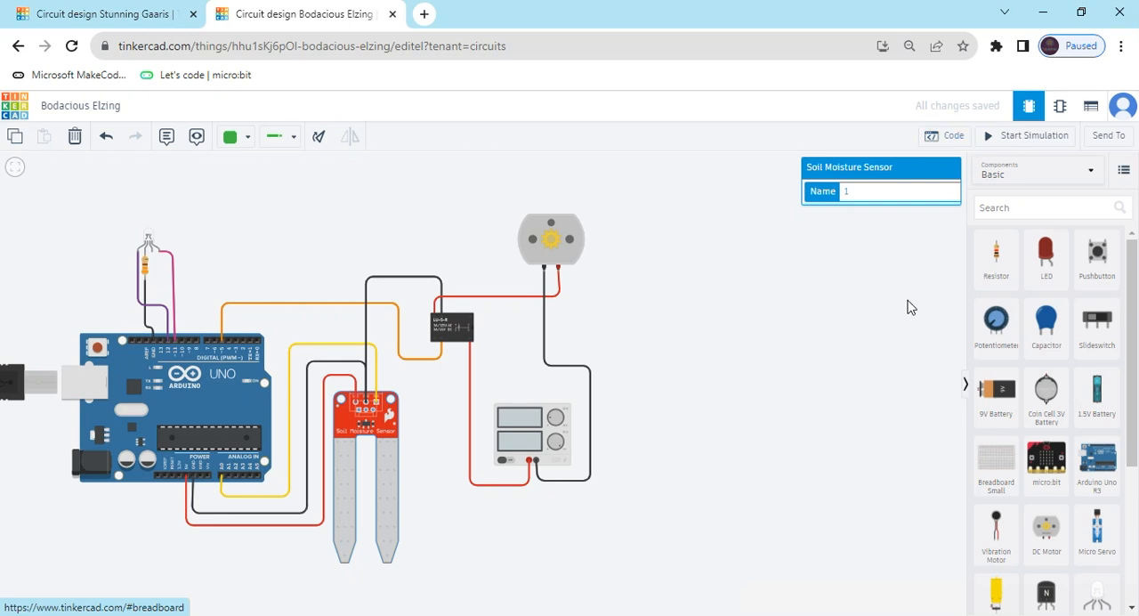
click(1028, 135)
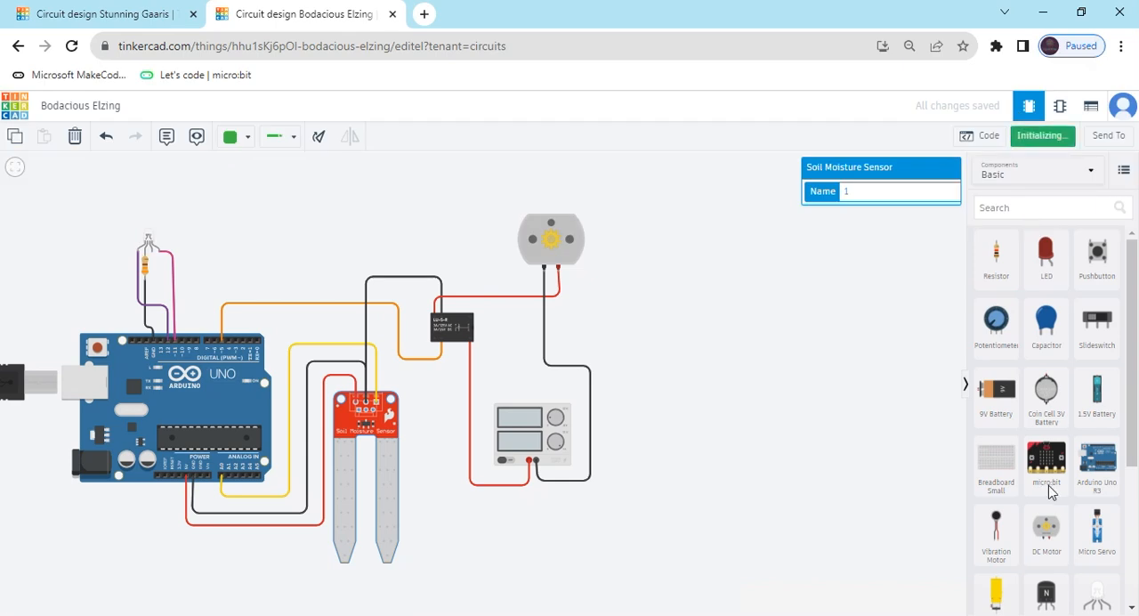